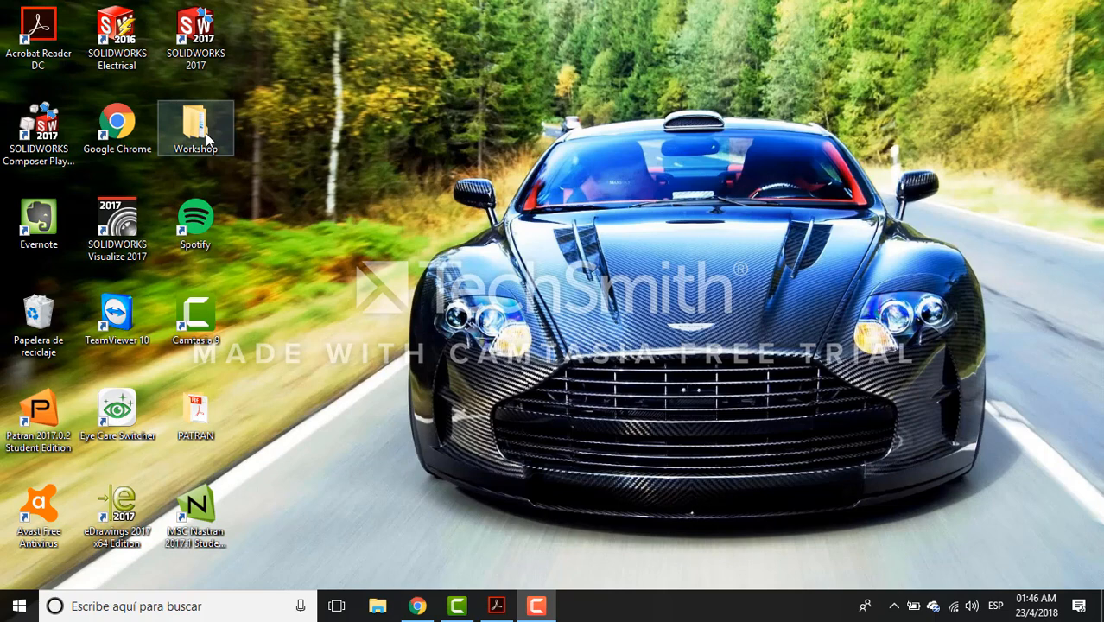
Copy the Patran 2017.0.2 Student Edition shortcut from the desktop into the Ws05 folder inside Workshop
{"action": "double_click", "coordinate": [205, 133]}
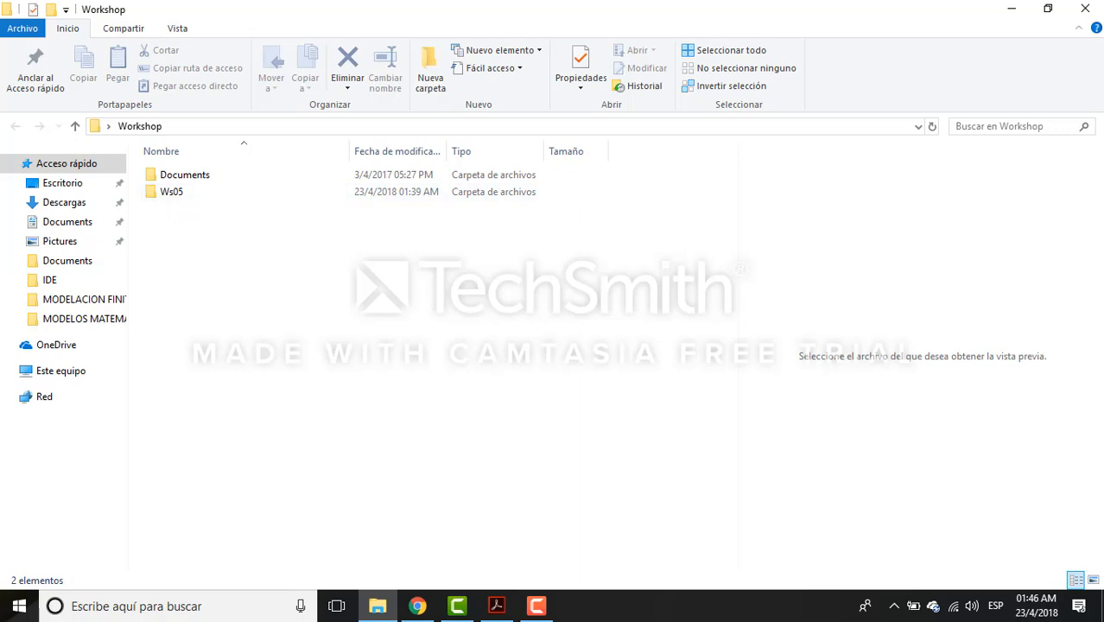
{"action": "key", "text": "alt+Tab"}
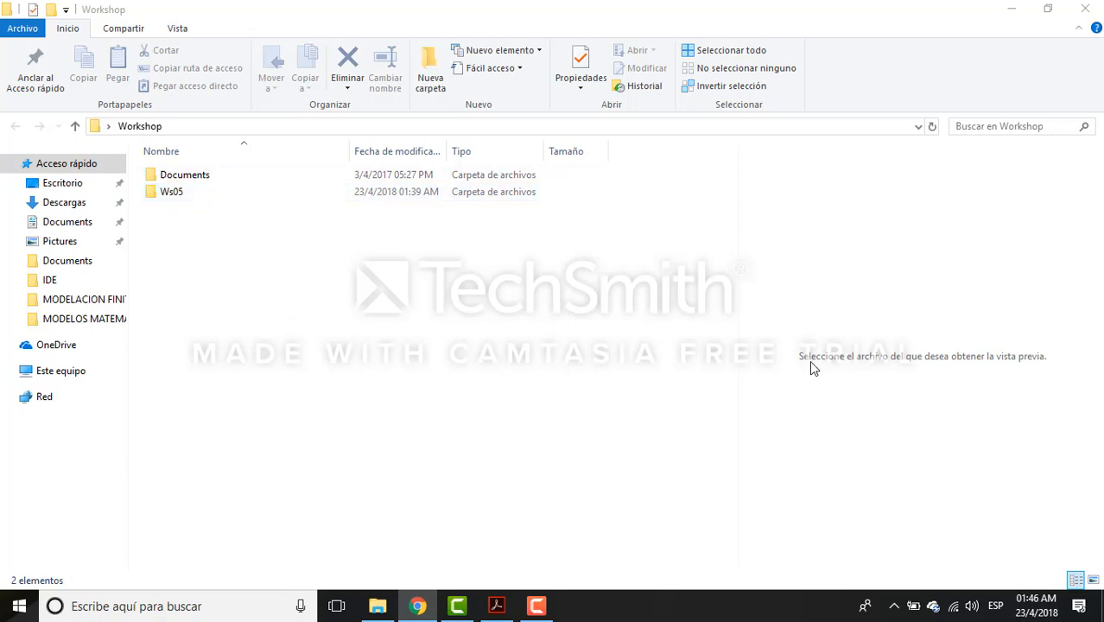
{"action": "left_click", "coordinate": [1011, 9]}
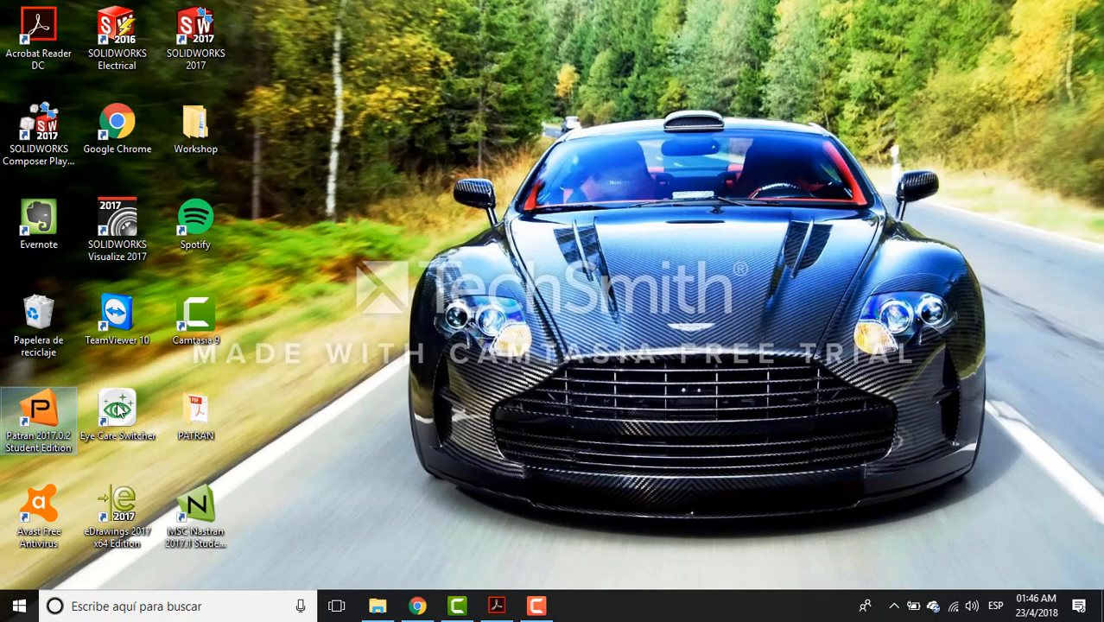
{"action": "left_click", "coordinate": [377, 606]}
{"action": "double_click", "coordinate": [194, 192]}
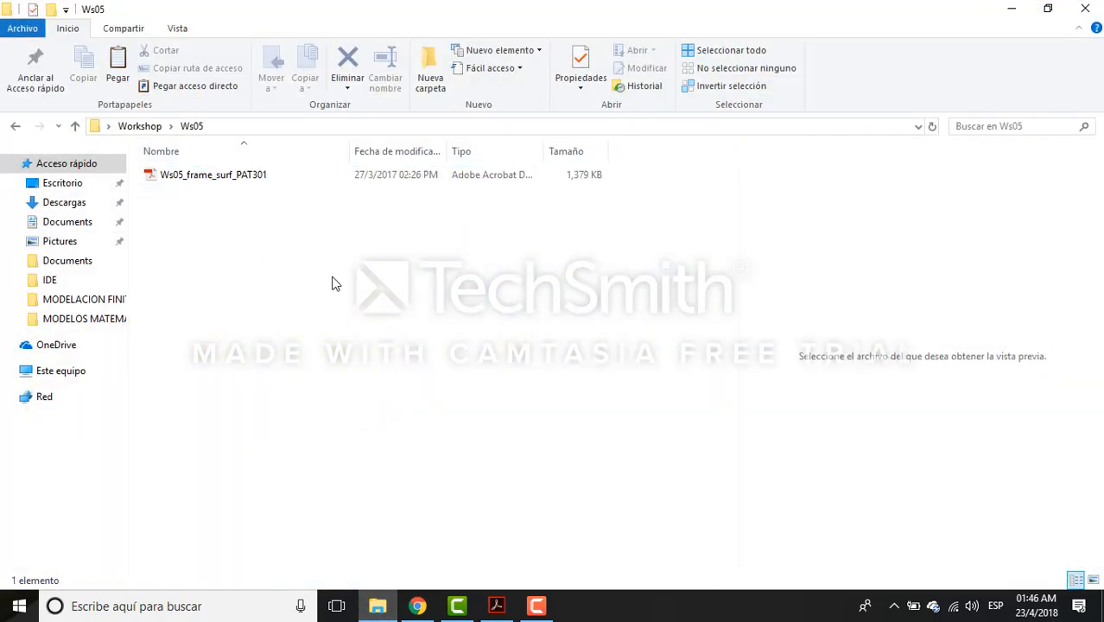
{"action": "key", "text": "ctrl+v"}
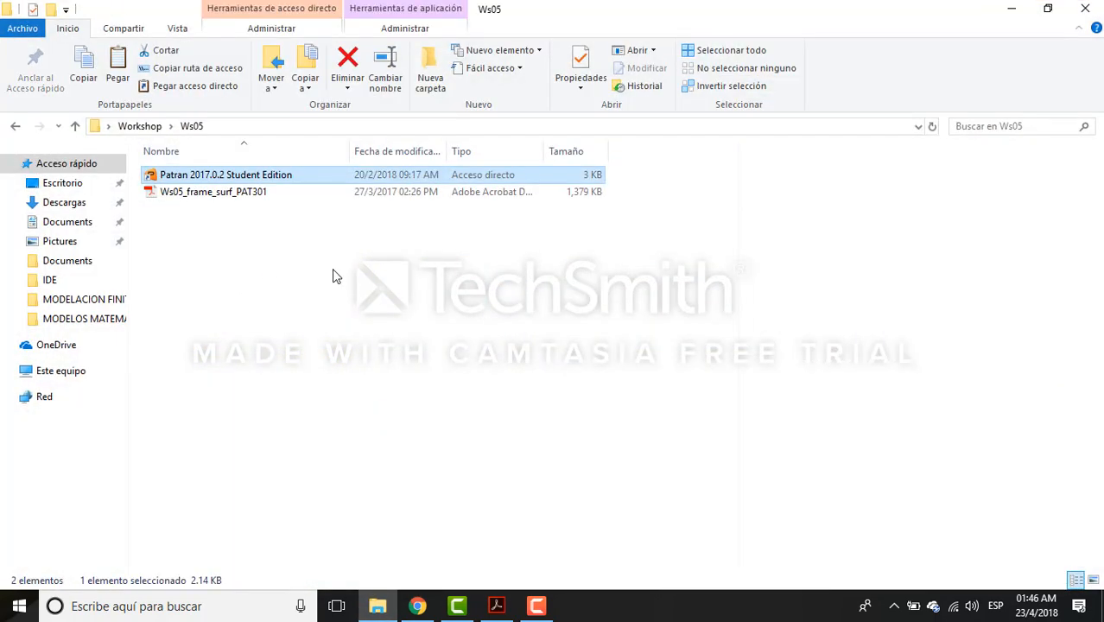
Clear the start-in folder in the properties of the Patran shortcut in Ws05 and launch Patran from that shortcut
{"action": "left_click", "coordinate": [337, 276]}
{"action": "left_click", "coordinate": [231, 180]}
{"action": "right_click", "coordinate": [231, 184]}
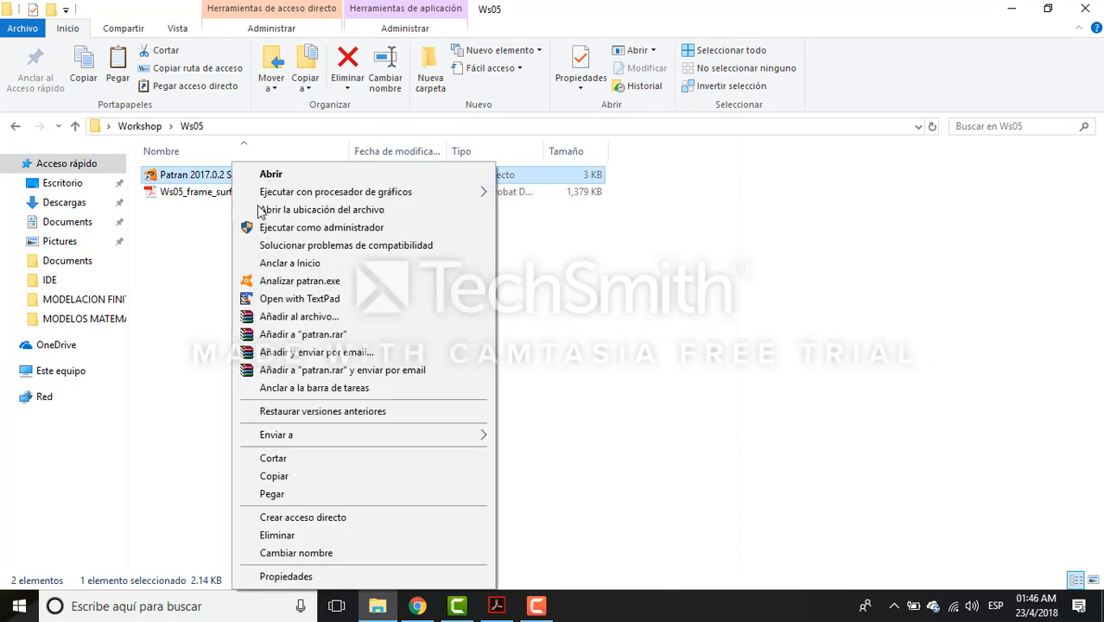
{"action": "left_click", "coordinate": [328, 574]}
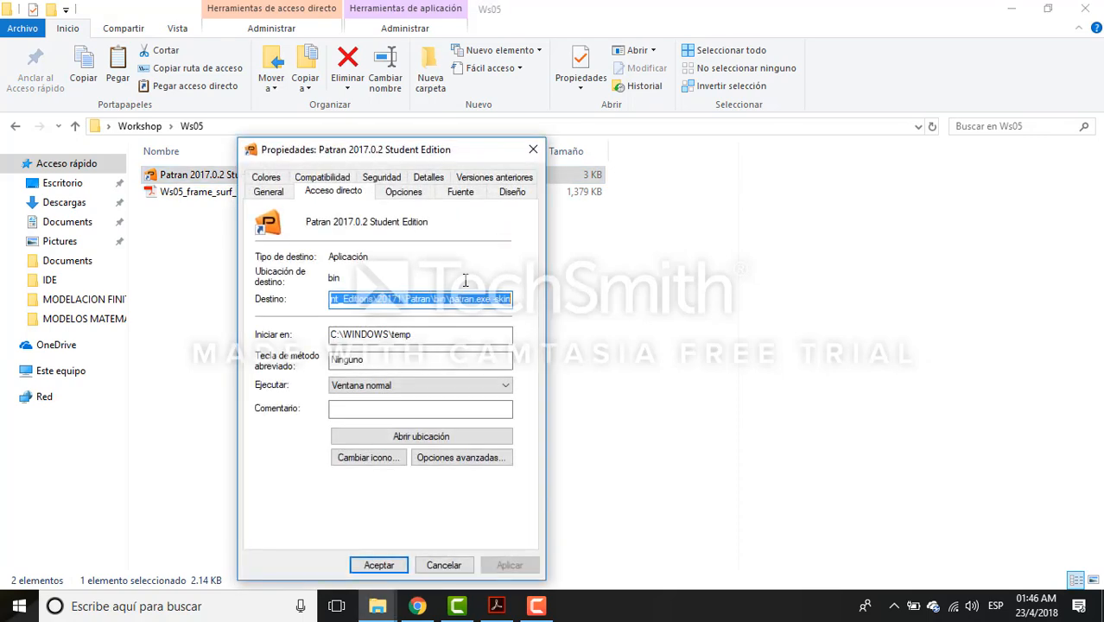
{"action": "left_click_drag", "start_coordinate": [438, 334], "coordinate": [310, 326]}
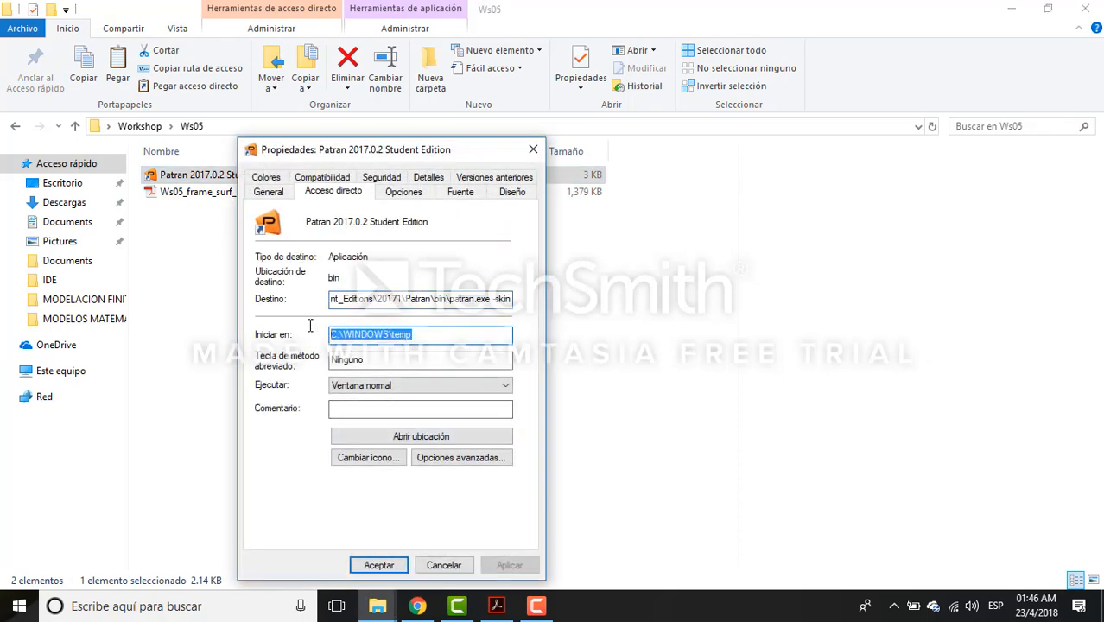
{"action": "key", "text": "BackSpace"}
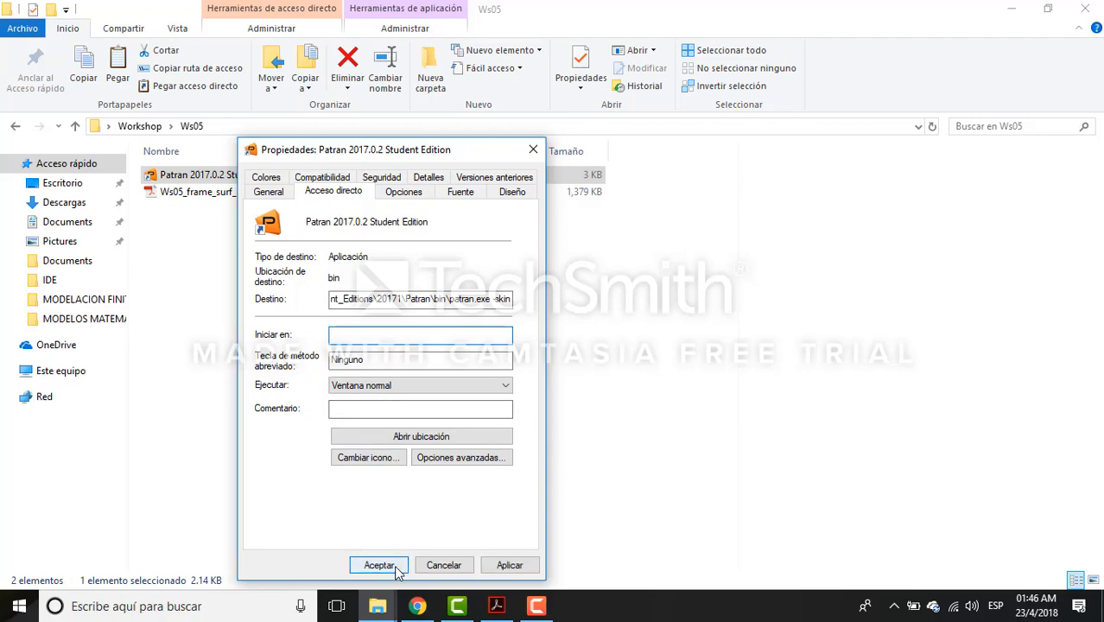
{"action": "left_click_drag", "start_coordinate": [430, 151], "coordinate": [570, 65]}
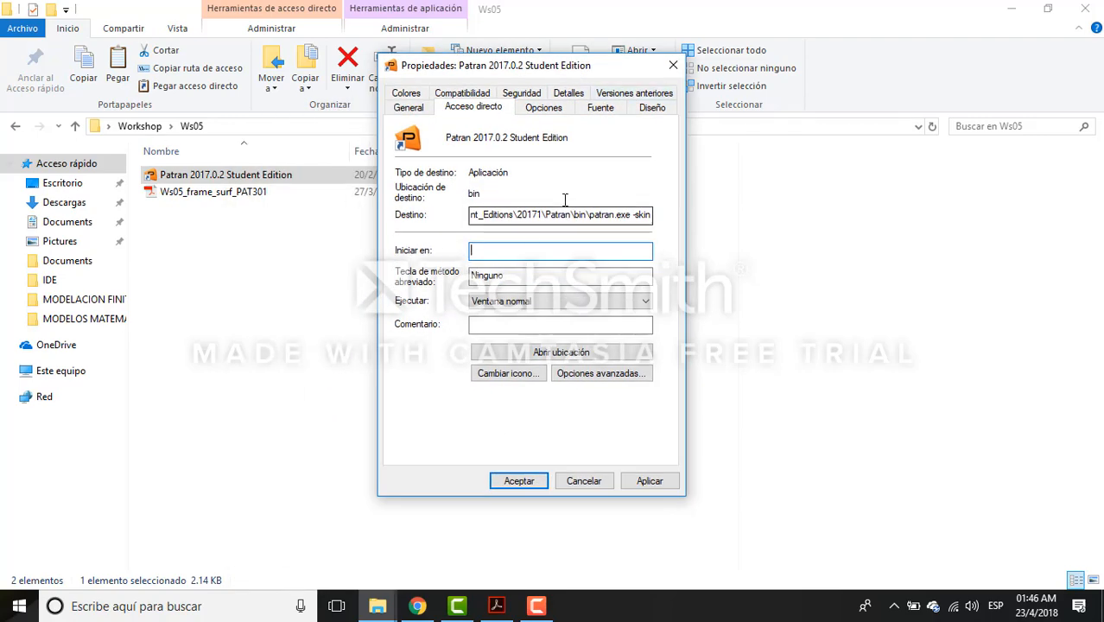
{"action": "left_click", "coordinate": [520, 482]}
{"action": "left_click", "coordinate": [247, 235]}
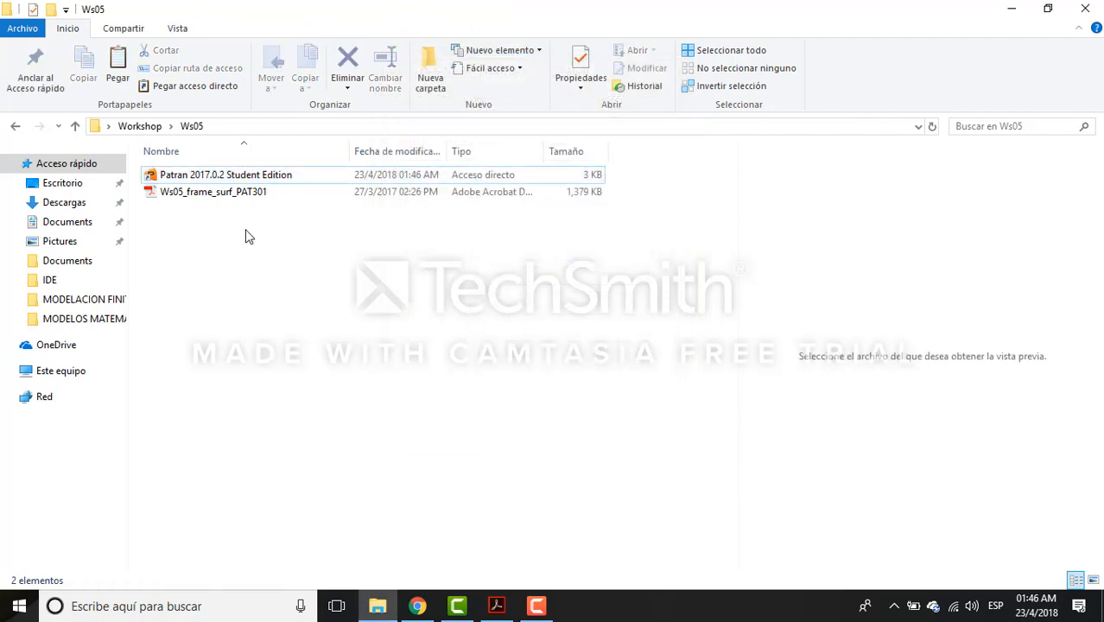
{"action": "left_click", "coordinate": [241, 177]}
{"action": "double_click", "coordinate": [241, 177]}
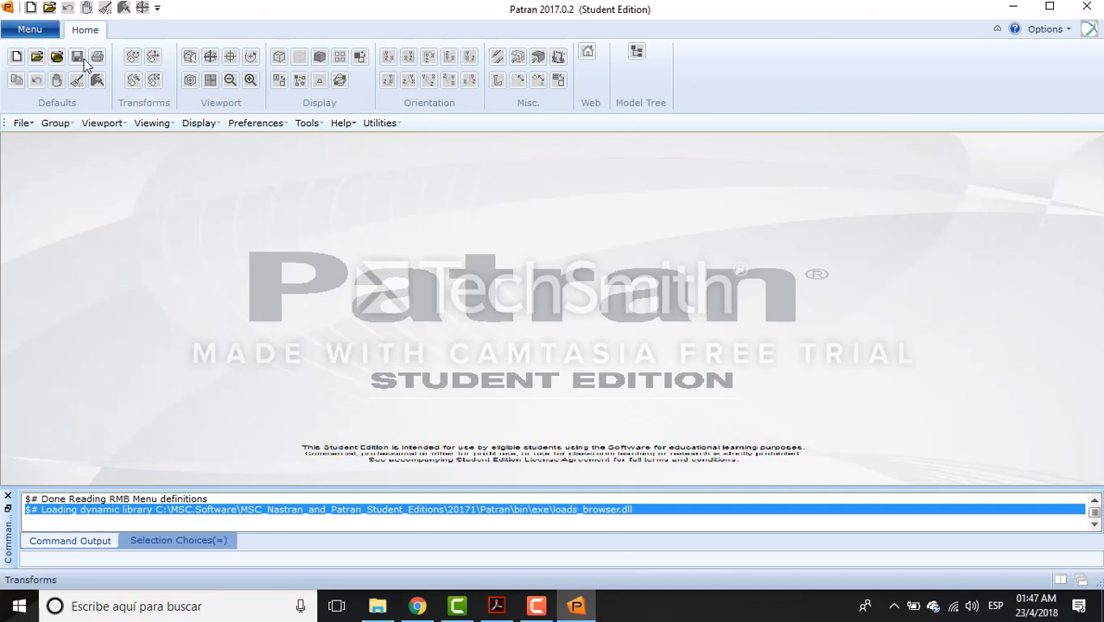
Create a new database named surf_create in the Ws05 folder, using the Default tolerance as model preference
{"action": "left_click", "coordinate": [16, 56]}
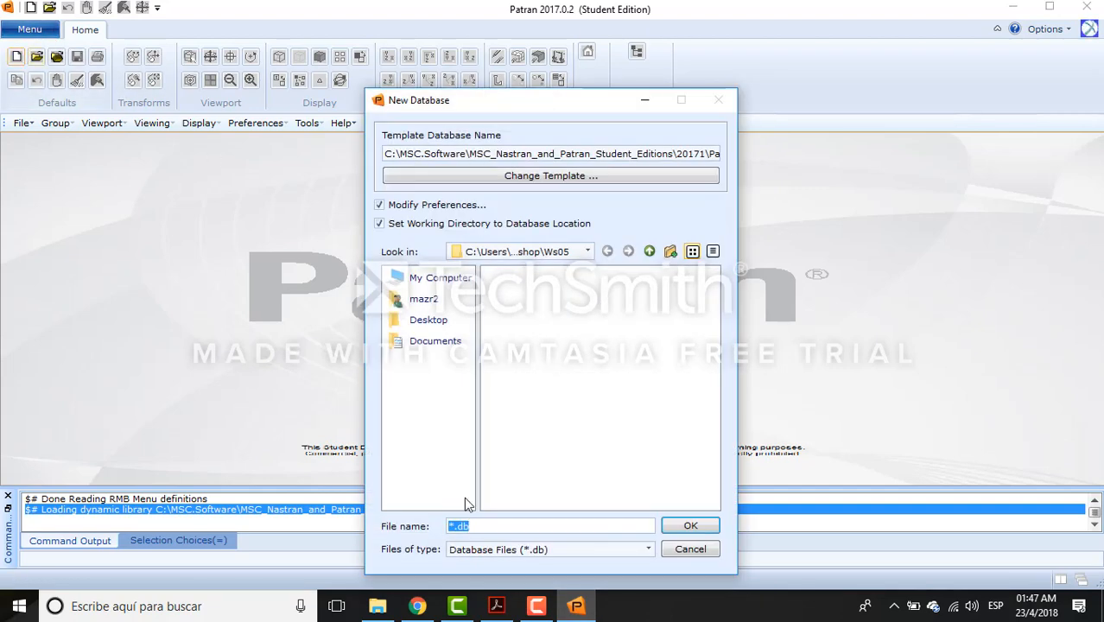
{"action": "left_click", "coordinate": [458, 525]}
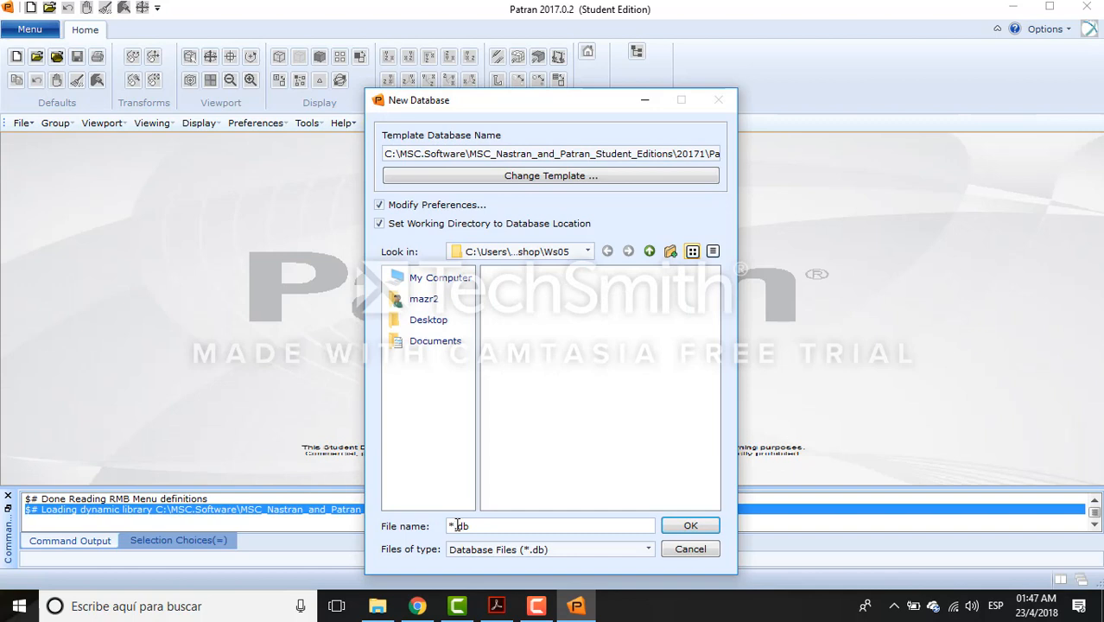
{"action": "key", "text": "BackSpace"}
{"action": "type", "text": "surf_"}
{"action": "type", "text": "c"}
{"action": "type", "text": "ra"}
{"action": "type", "text": "ate"}
{"action": "left_click", "coordinate": [689, 526]}
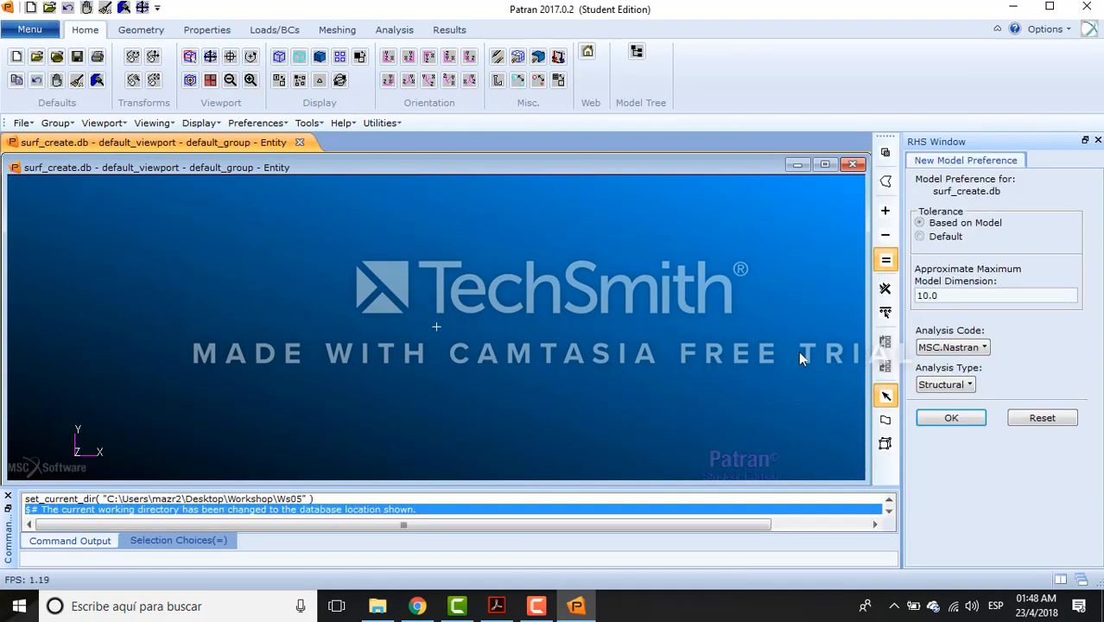
{"action": "left_click", "coordinate": [921, 237]}
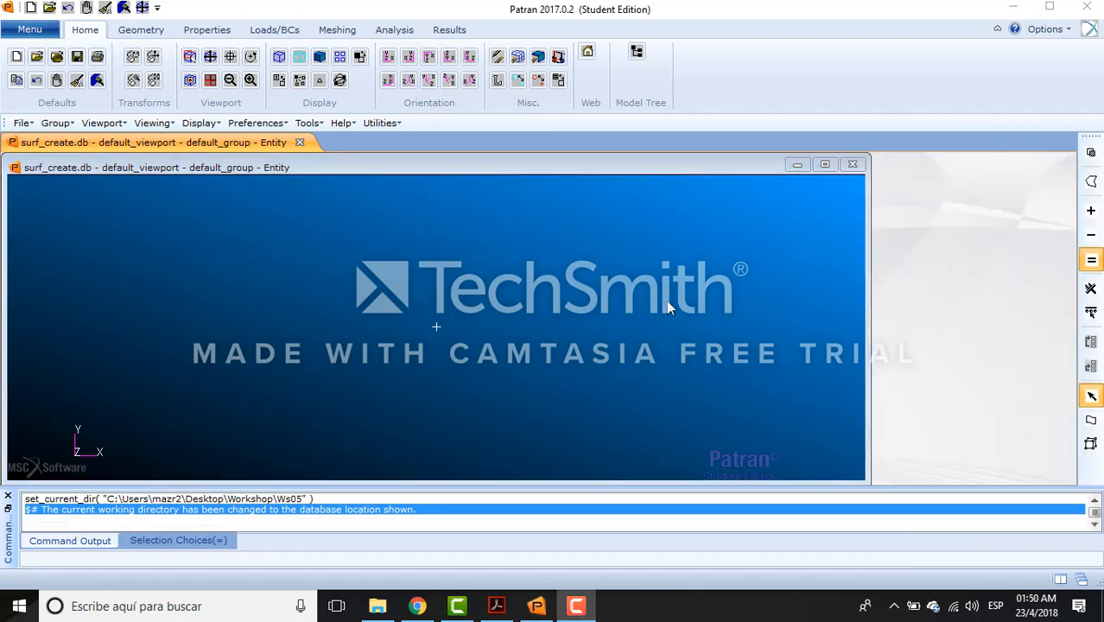
Create a rectangular surface with the XYZ method, using vector <24 10 0> and origin [0 0 0]
{"action": "left_click", "coordinate": [141, 29]}
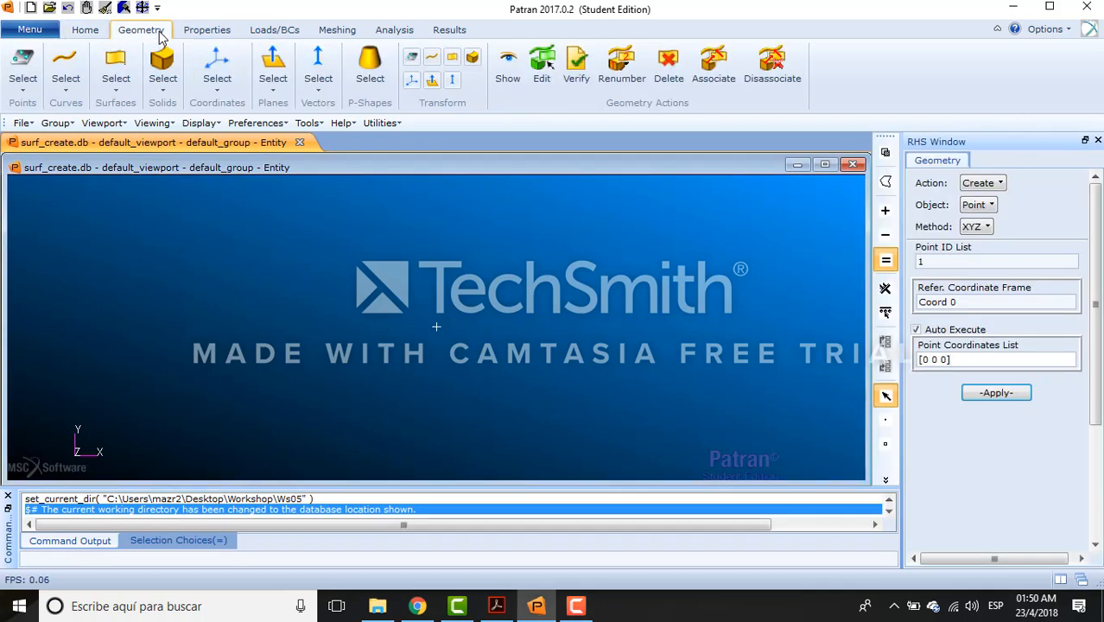
{"action": "left_click", "coordinate": [979, 205]}
{"action": "left_click", "coordinate": [1011, 258]}
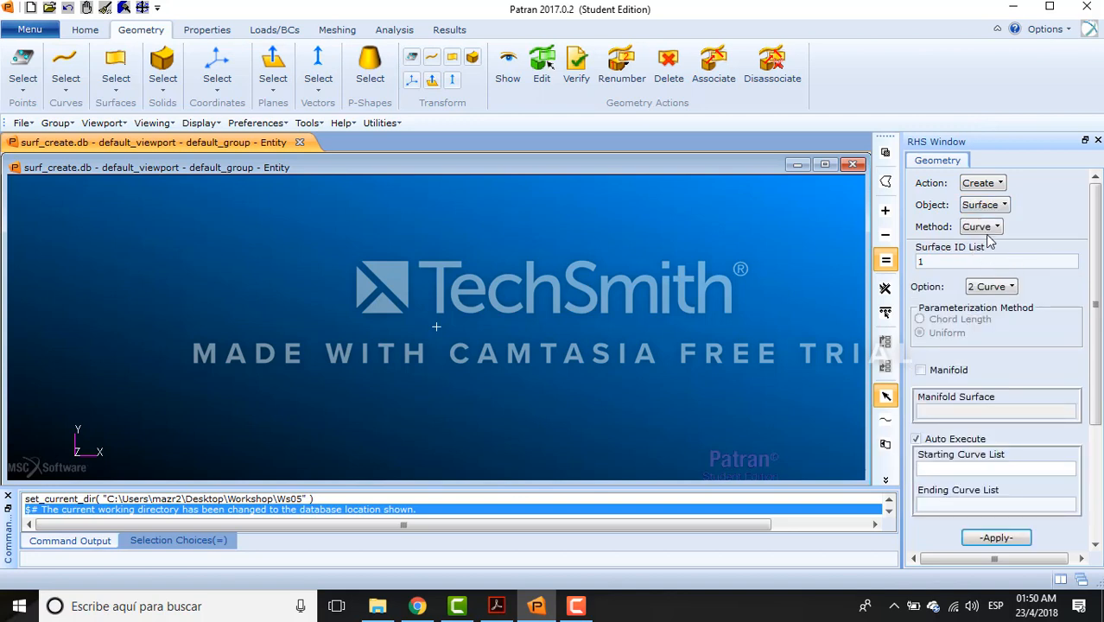
{"action": "left_click", "coordinate": [994, 227]}
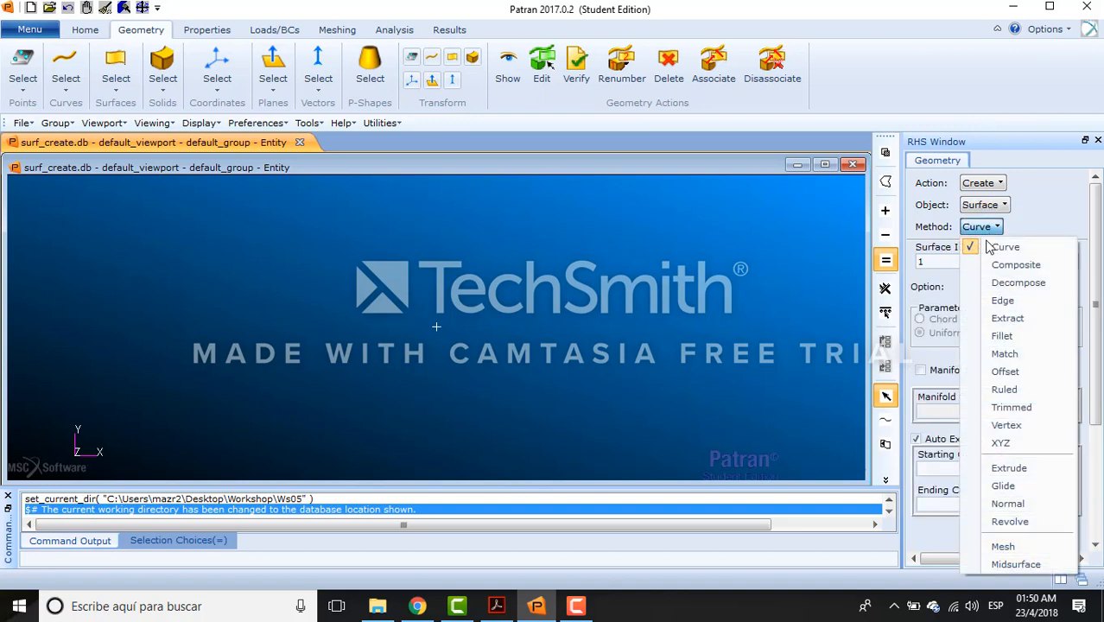
{"action": "left_click", "coordinate": [1026, 450]}
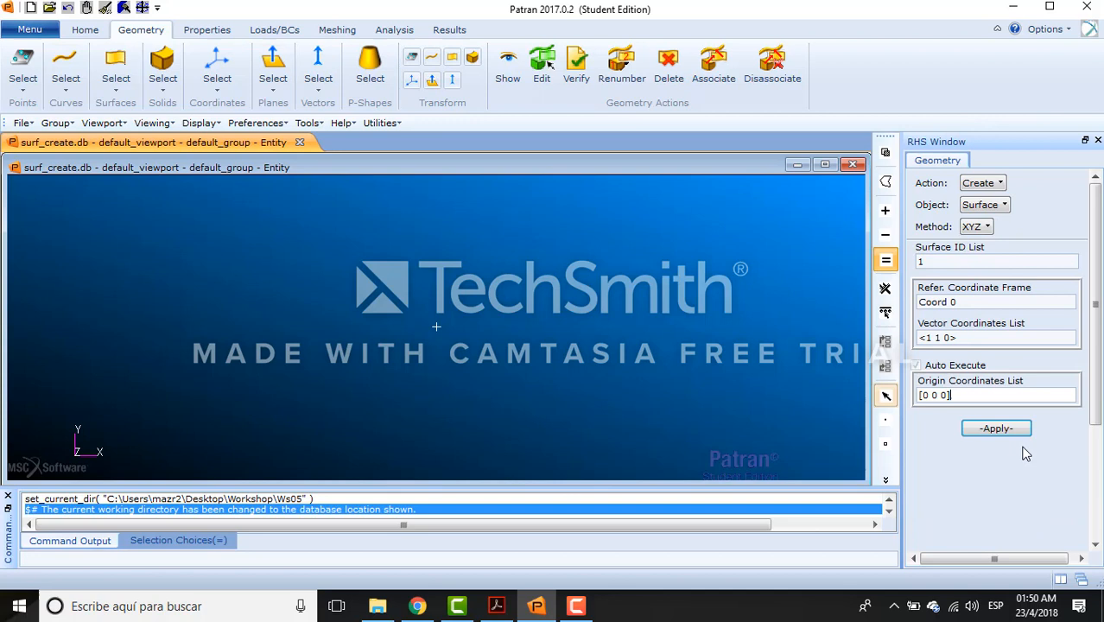
{"action": "left_click", "coordinate": [931, 337]}
{"action": "key", "text": "BackSpace"}
{"action": "type", "text": "2"}
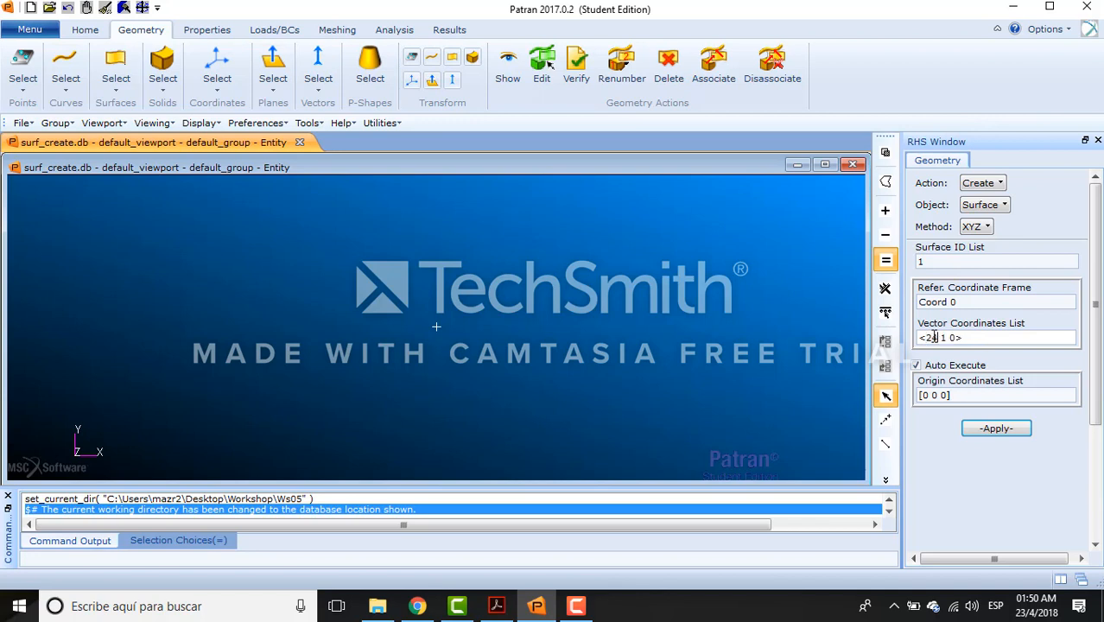
{"action": "type", "text": "4"}
{"action": "left_click", "coordinate": [949, 338]}
{"action": "key", "text": "BackSpace"}
{"action": "type", "text": "10"}
{"action": "left_click", "coordinate": [996, 429]}
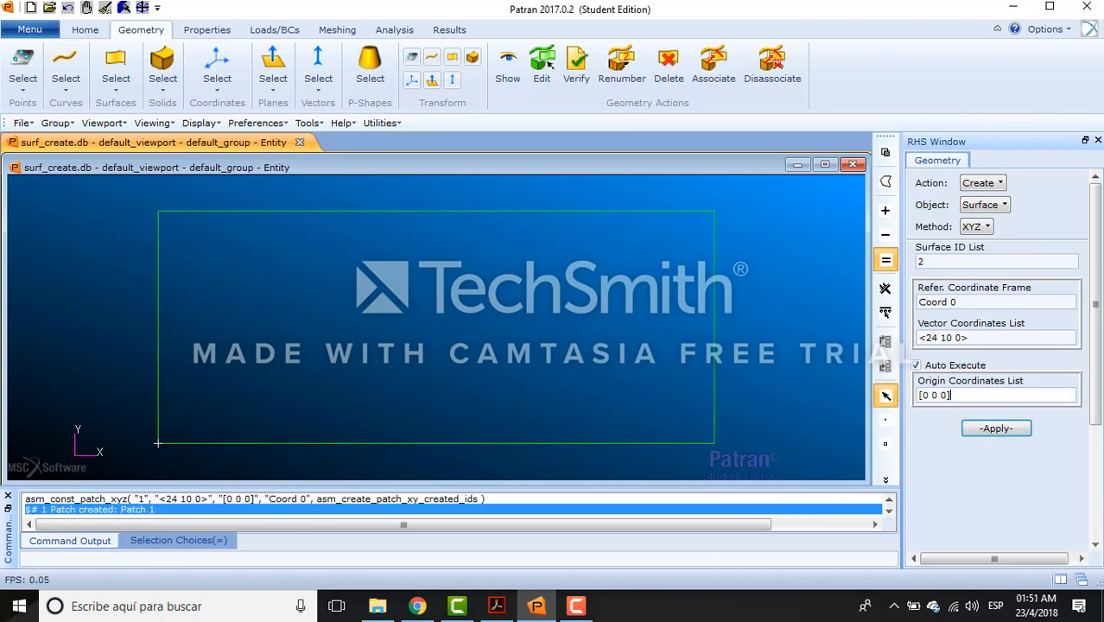
Extrude the rectangle's upper edge, Surface 1.2, into a surface with translation vector <0 0 2>, scale factor 0.0 and Auto Execute off
{"action": "key", "text": "alt+Tab"}
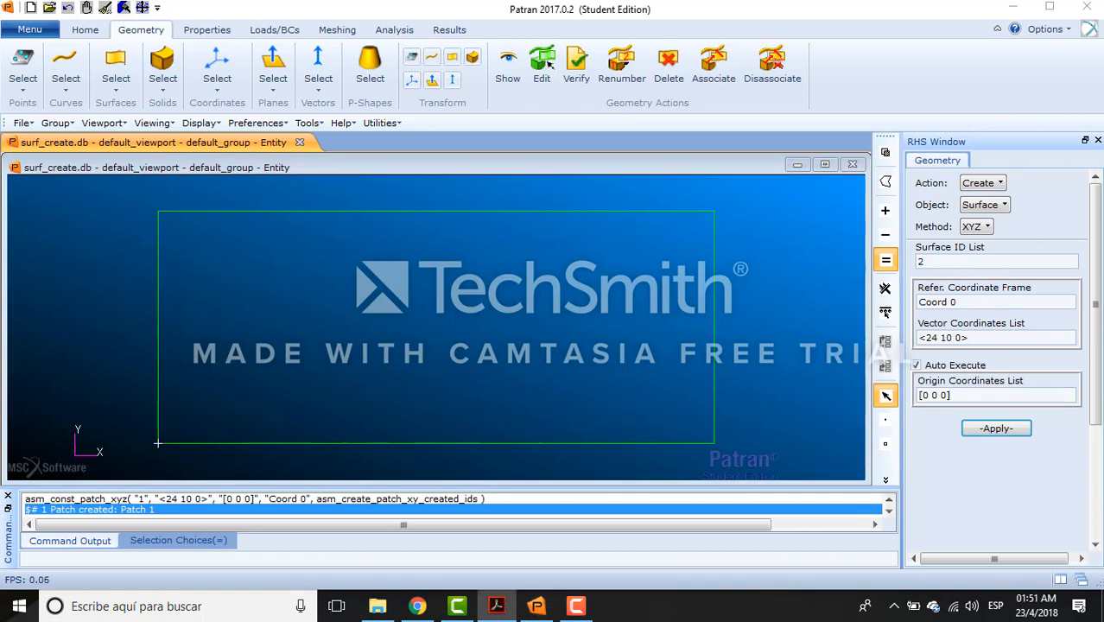
{"action": "key", "text": "alt+Tab"}
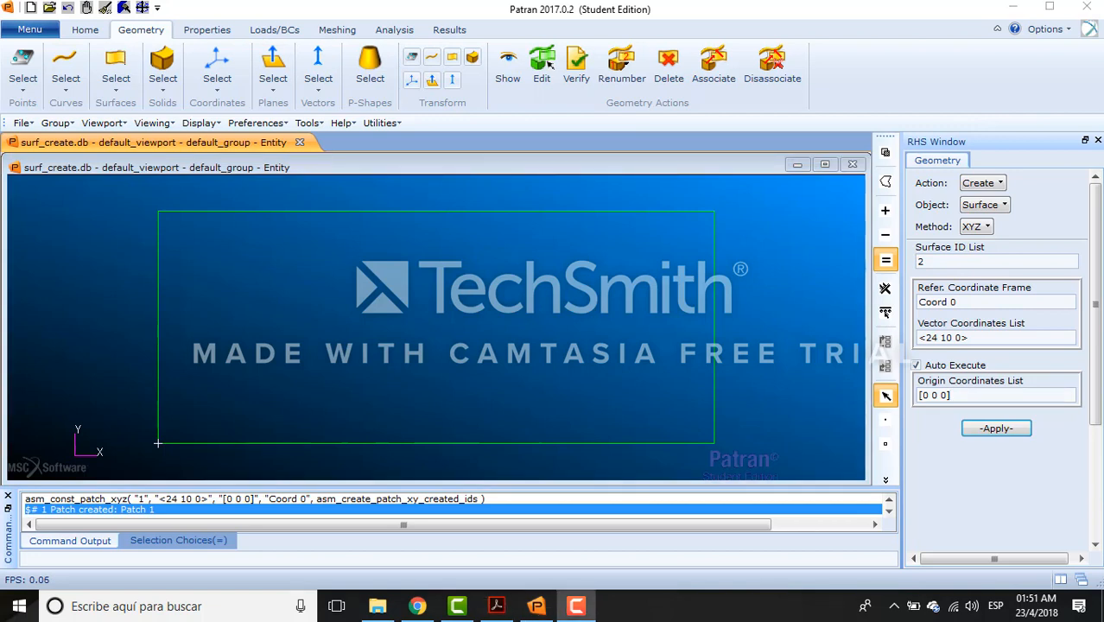
{"action": "left_click", "coordinate": [982, 227]}
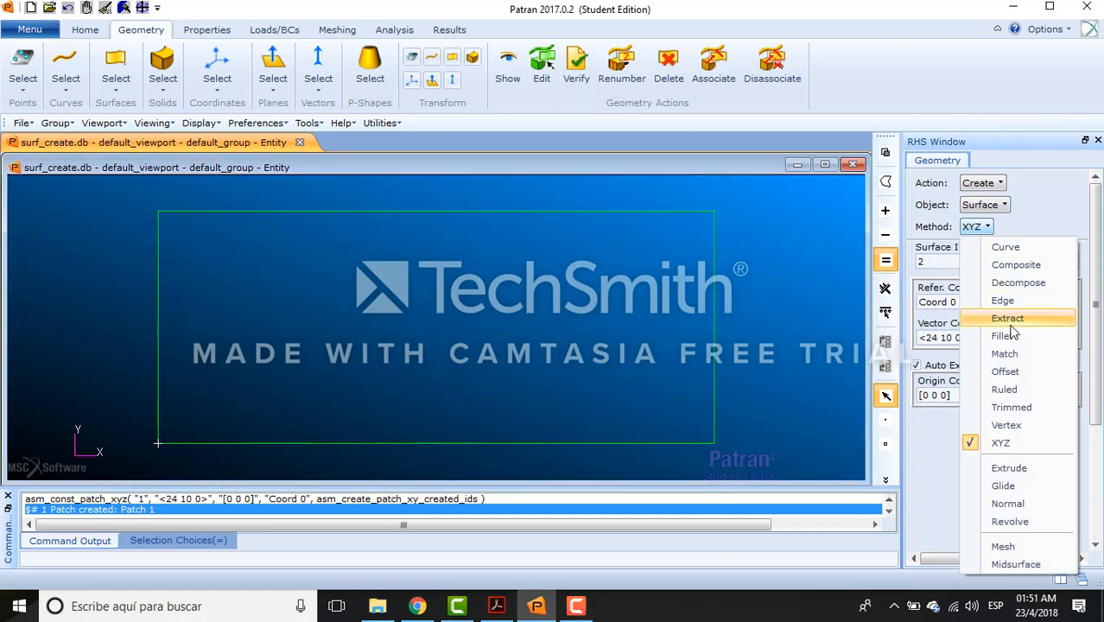
{"action": "left_click", "coordinate": [1028, 471]}
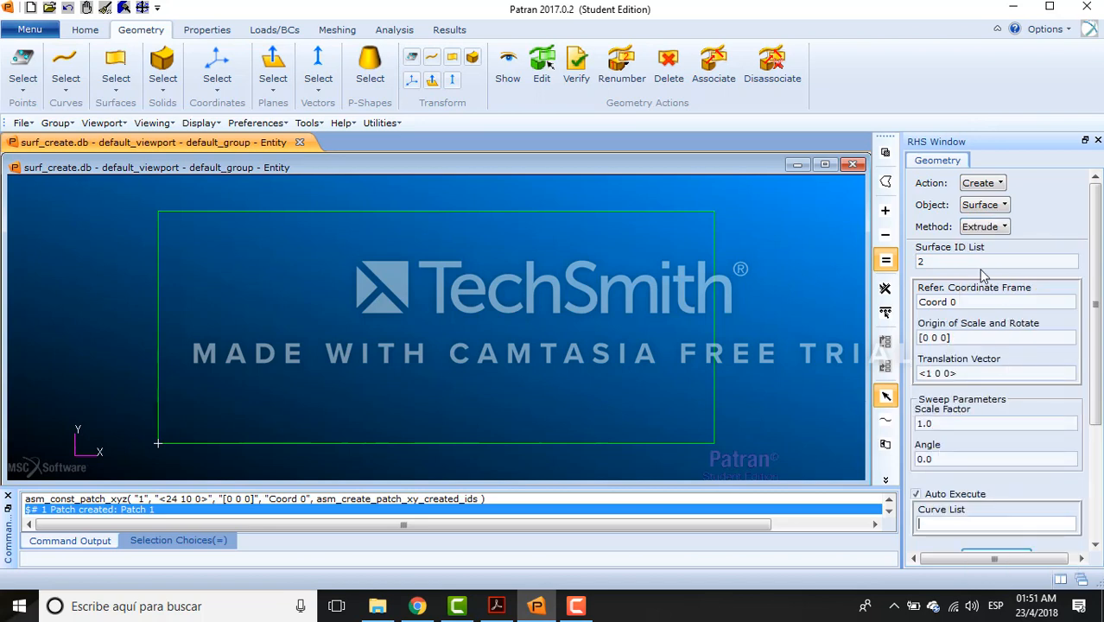
{"action": "scroll", "coordinate": [957, 459], "scroll_direction": "down", "scroll_amount": 1}
{"action": "left_click", "coordinate": [932, 359]}
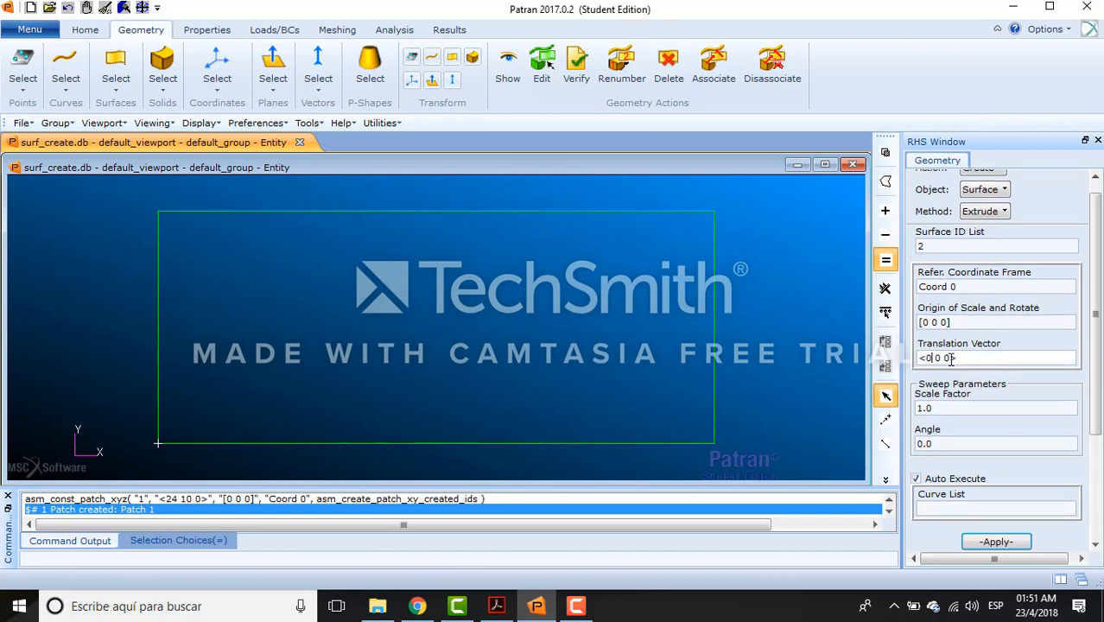
{"action": "key", "text": "BackSpace"}
{"action": "type", "text": "2"}
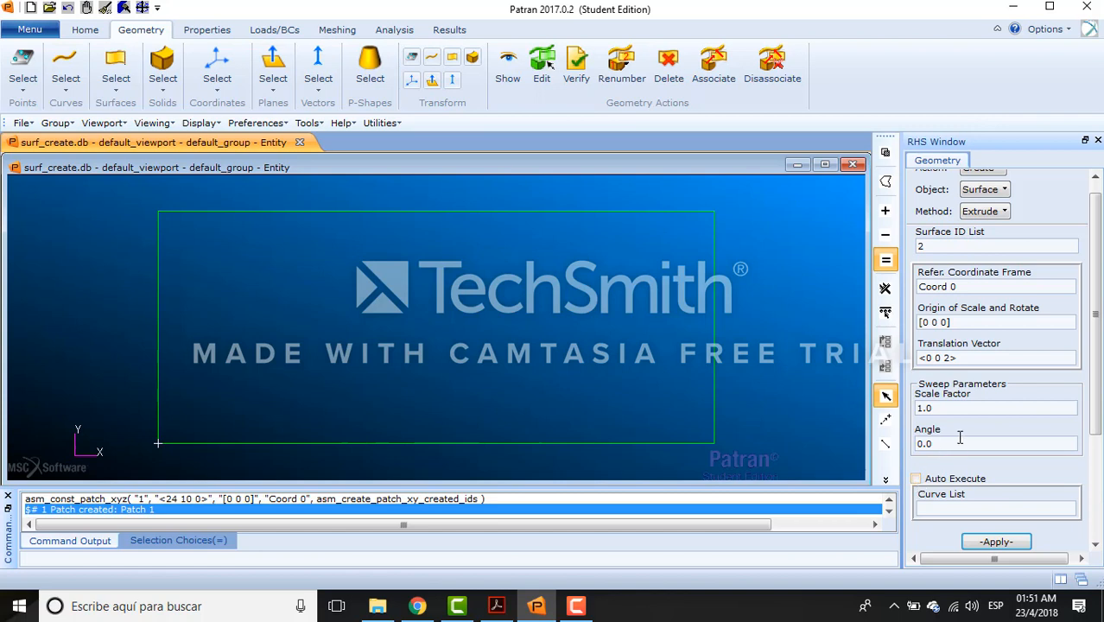
{"action": "left_click_drag", "start_coordinate": [936, 406], "coordinate": [899, 404]}
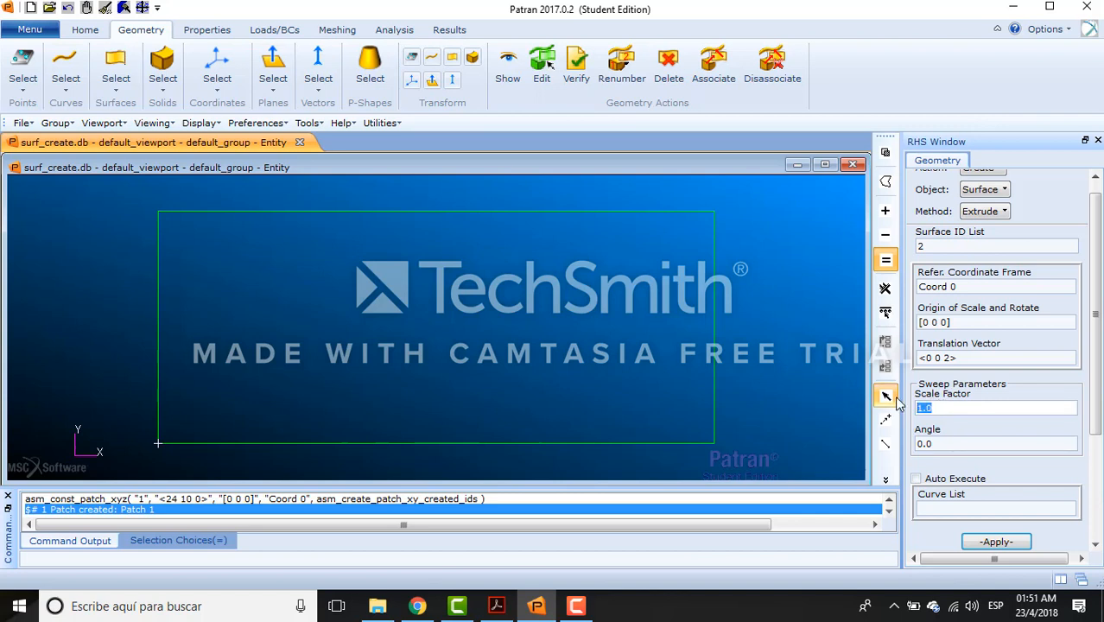
{"action": "type", "text": "0.0"}
{"action": "left_click", "coordinate": [948, 507]}
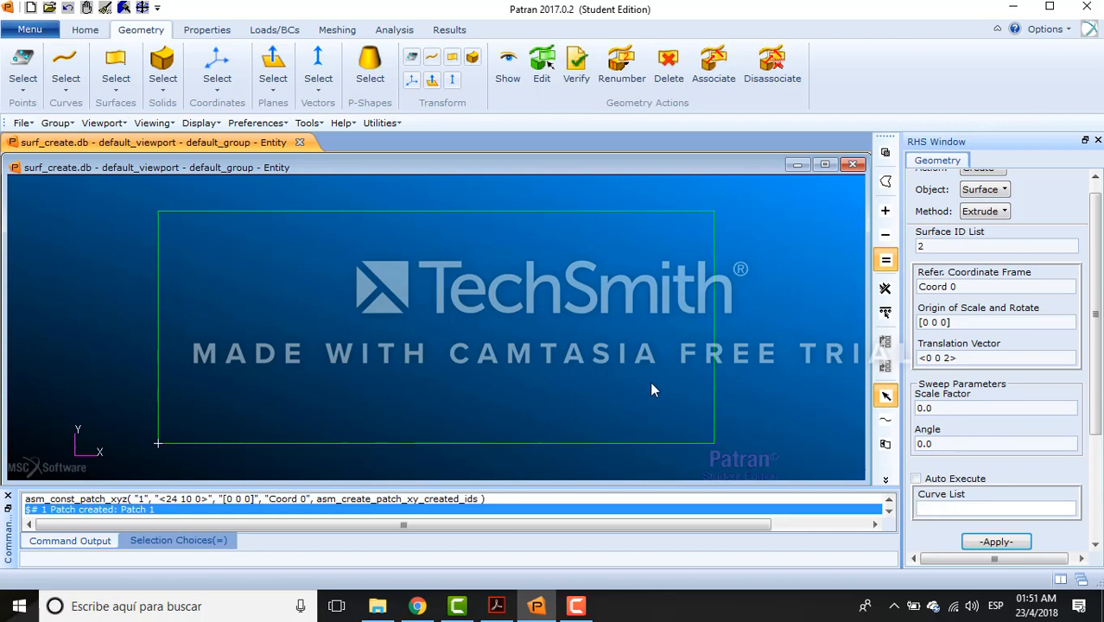
{"action": "left_click", "coordinate": [348, 216]}
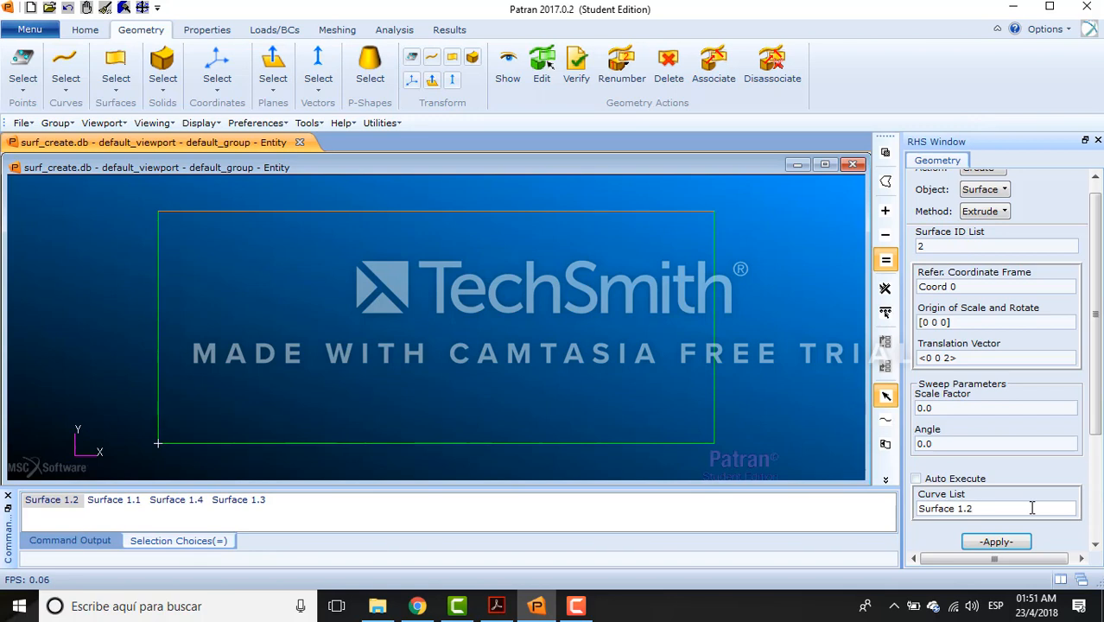
{"action": "left_click", "coordinate": [1000, 544]}
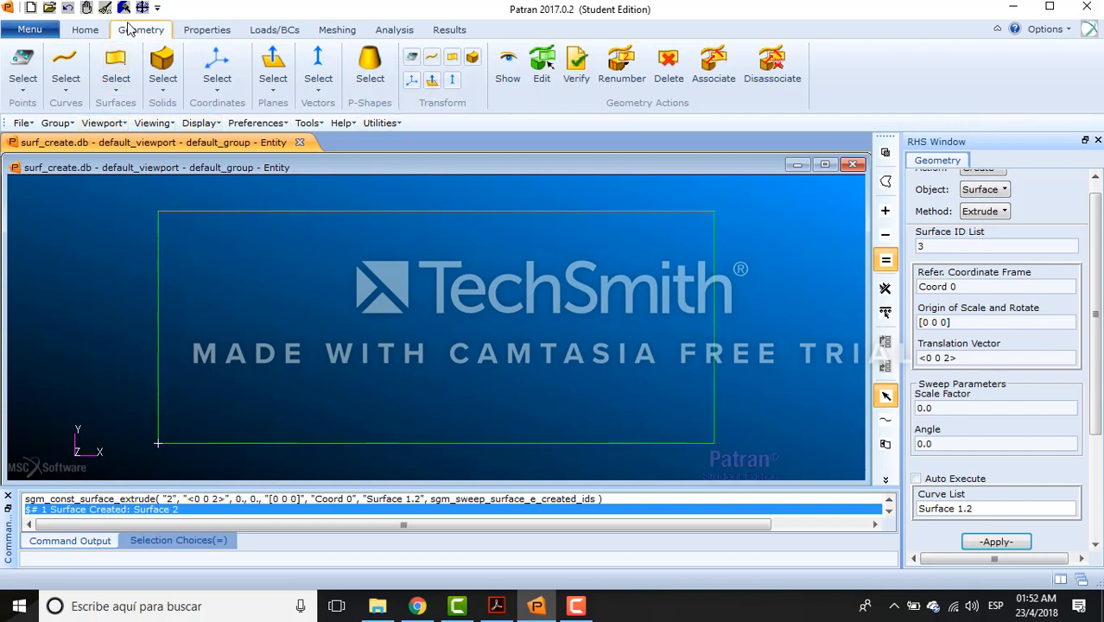
Switch the viewport to an isometric orientation to examine the extruded surface
{"action": "left_click", "coordinate": [85, 31]}
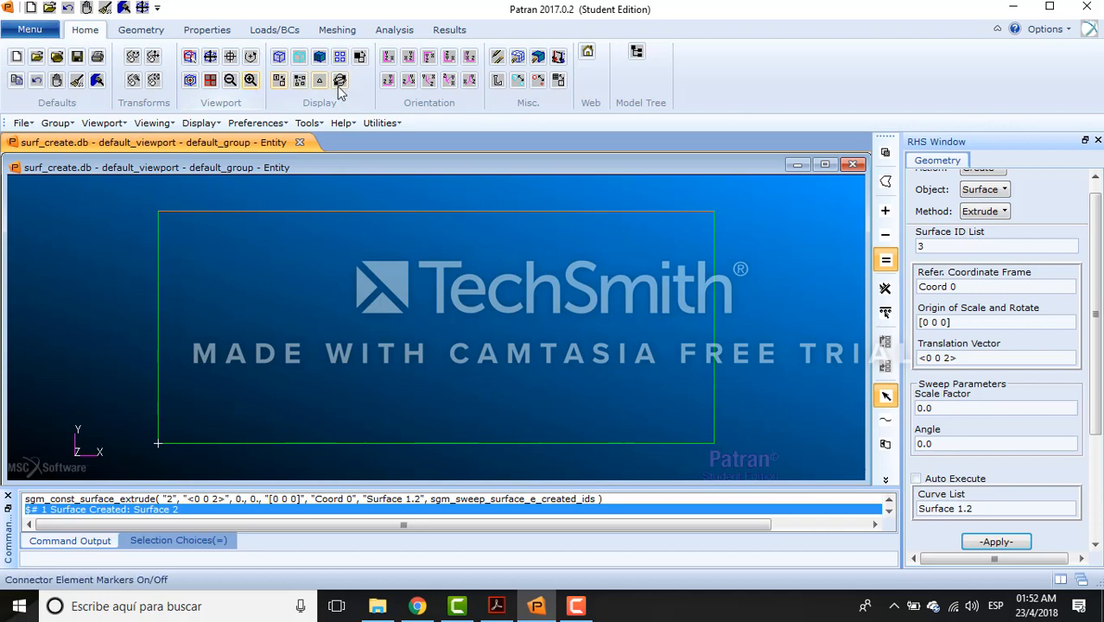
{"action": "left_click", "coordinate": [411, 88]}
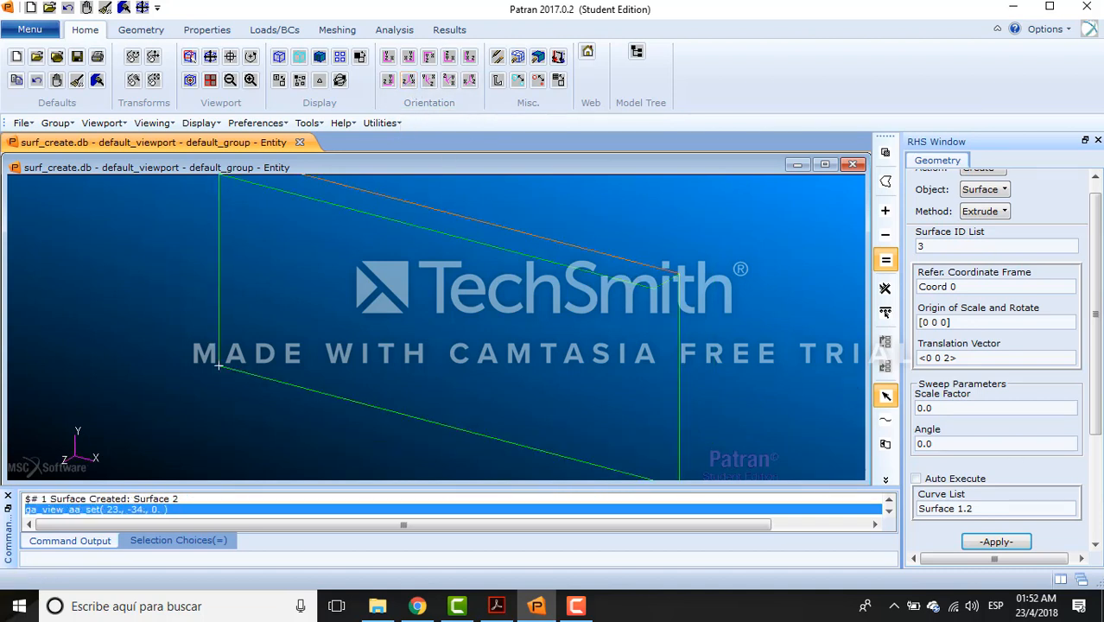
{"action": "key", "text": "alt+Tab"}
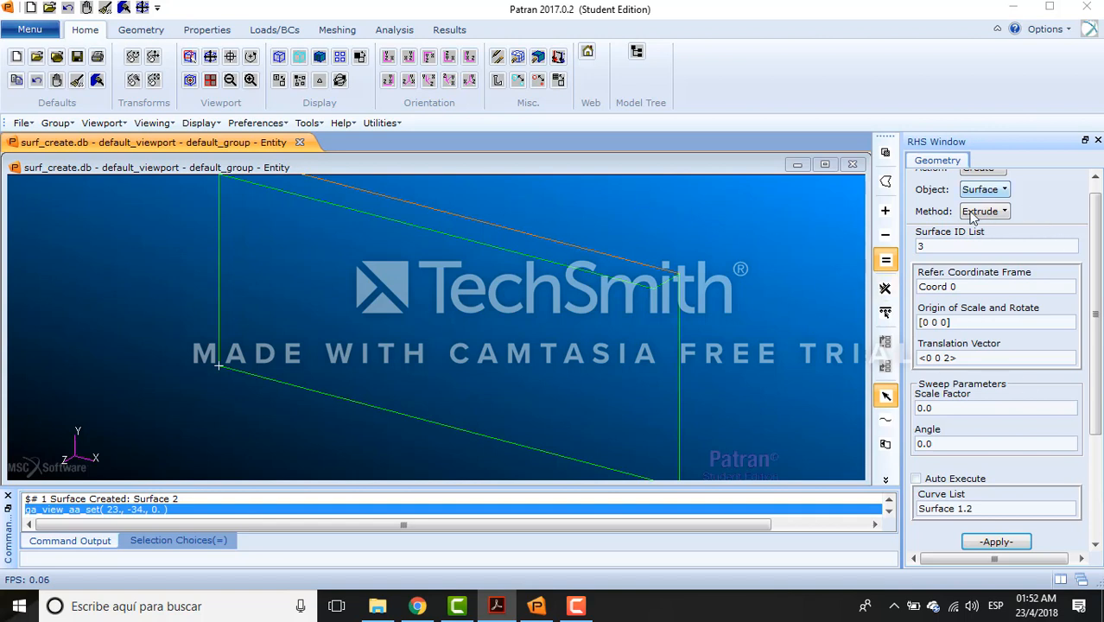
Extrude the rectangle's upper edge, Surface 1.2, into another surface with translation vector <0 0 -2>
{"action": "left_click_drag", "start_coordinate": [1097, 231], "coordinate": [1096, 212]}
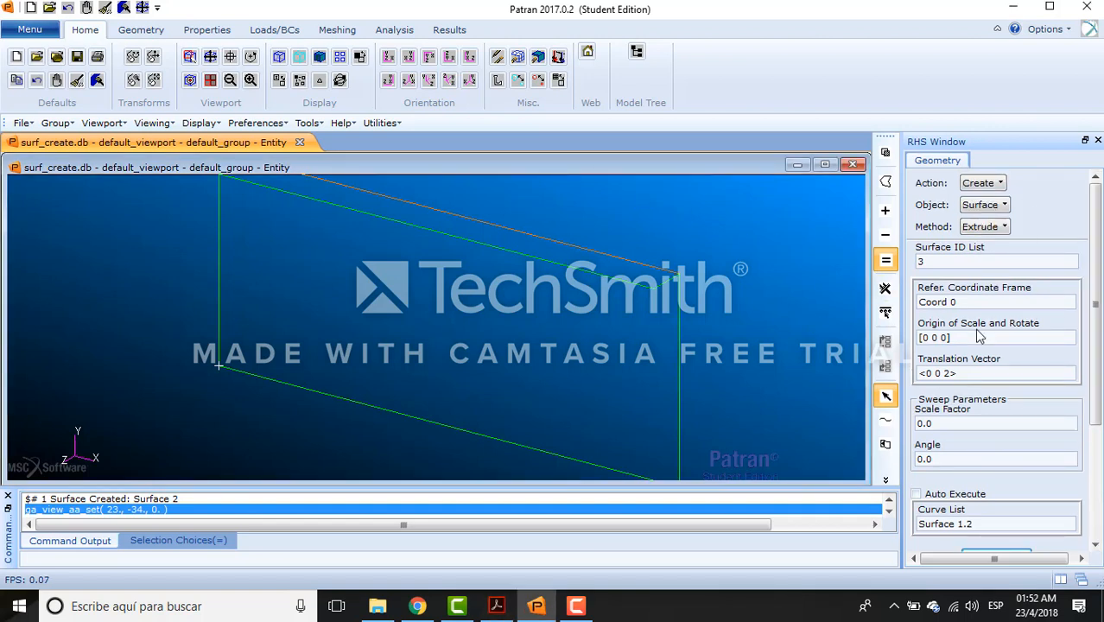
{"action": "left_click", "coordinate": [946, 372]}
{"action": "type", "text": "-"}
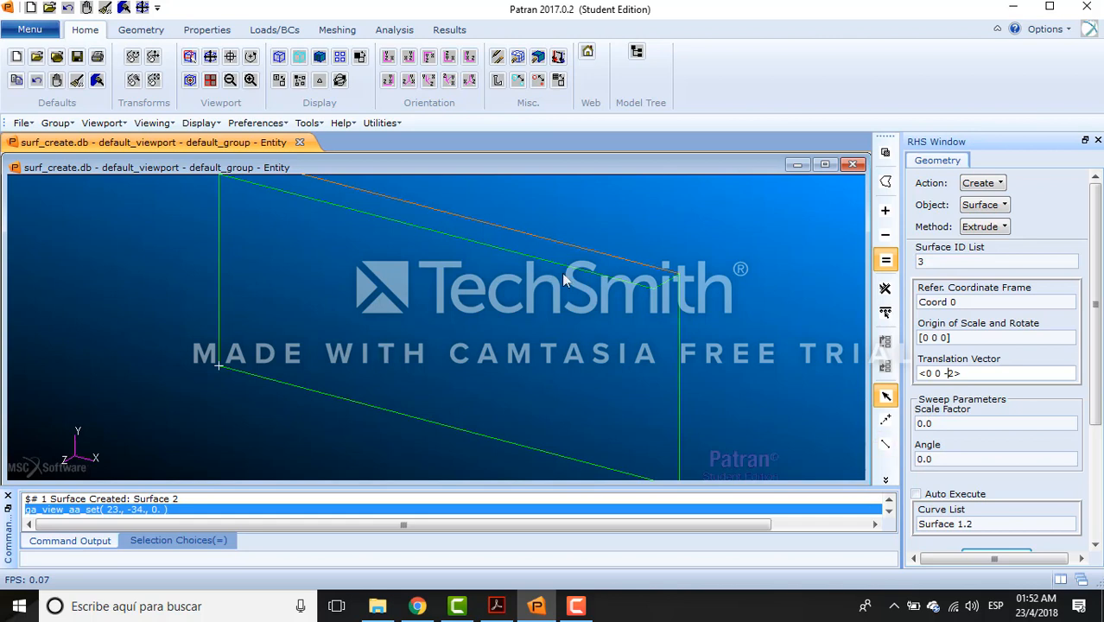
{"action": "left_click", "coordinate": [983, 524]}
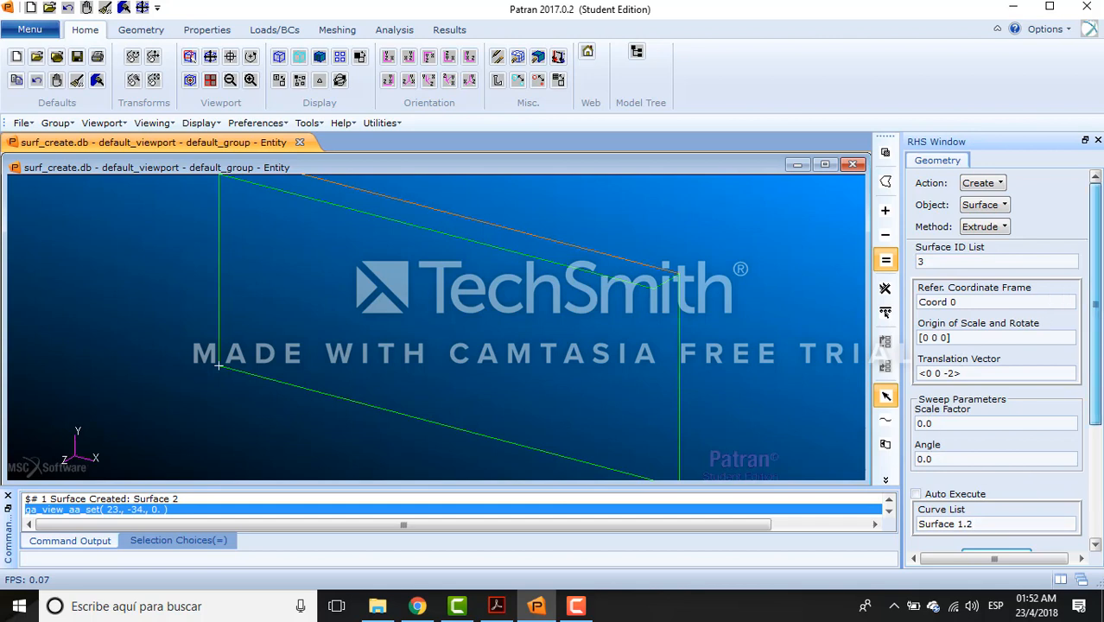
{"action": "scroll", "coordinate": [1021, 490], "scroll_direction": "down", "scroll_amount": 3}
{"action": "left_click", "coordinate": [994, 448]}
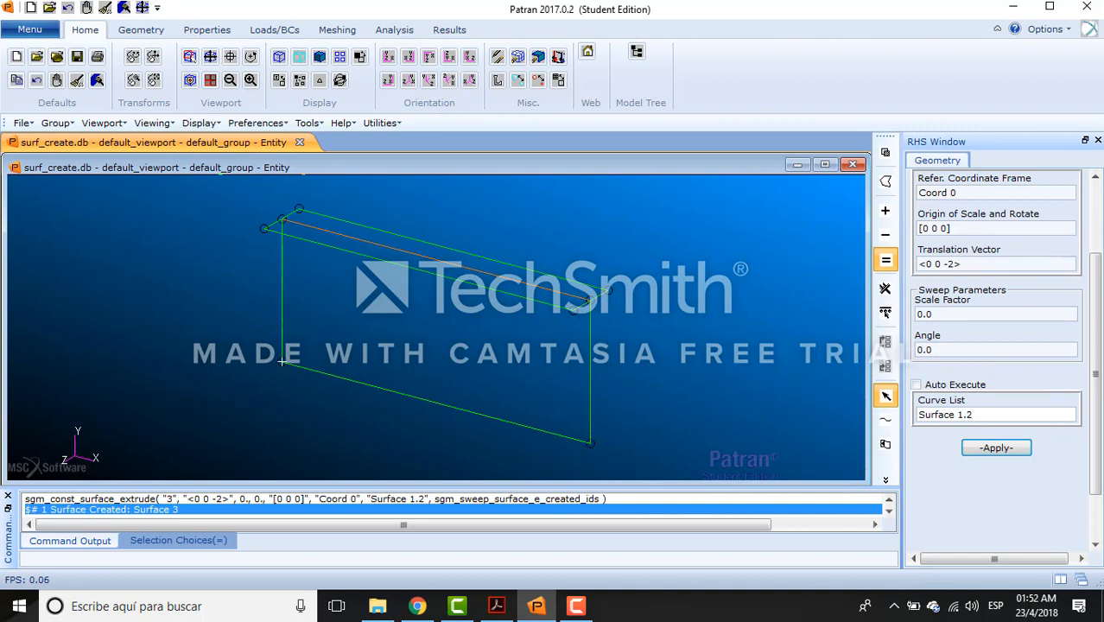
Set the geometry action to Transform with Surface as the object and Translate as the method
{"action": "key", "text": "alt+Tab"}
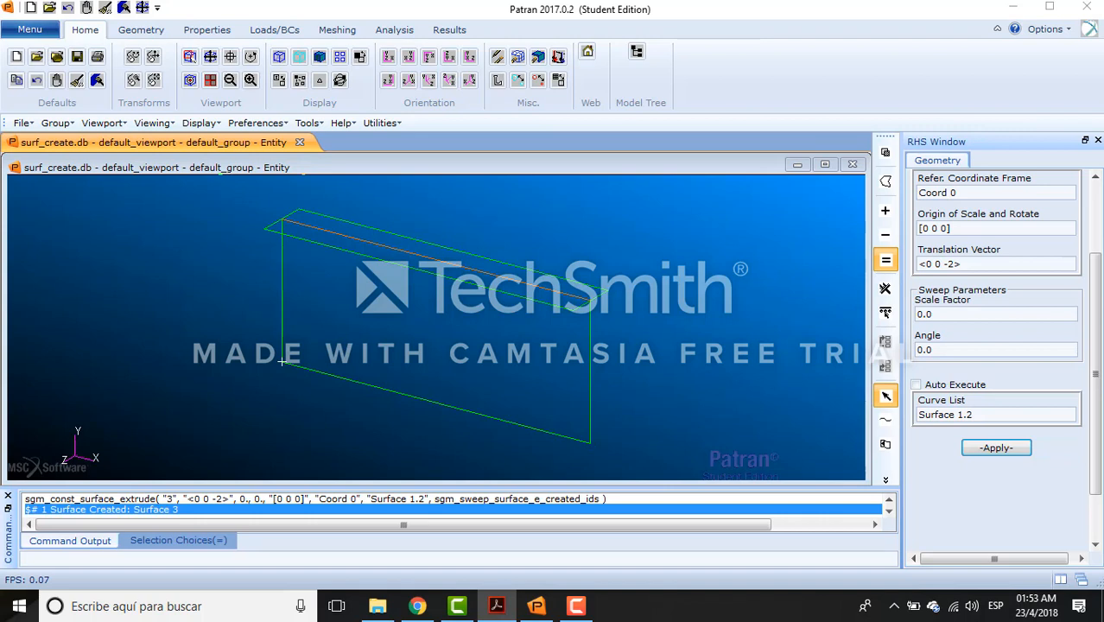
{"action": "left_click_drag", "start_coordinate": [1096, 256], "coordinate": [1096, 207]}
{"action": "left_click", "coordinate": [1002, 183]}
{"action": "left_click", "coordinate": [1017, 276]}
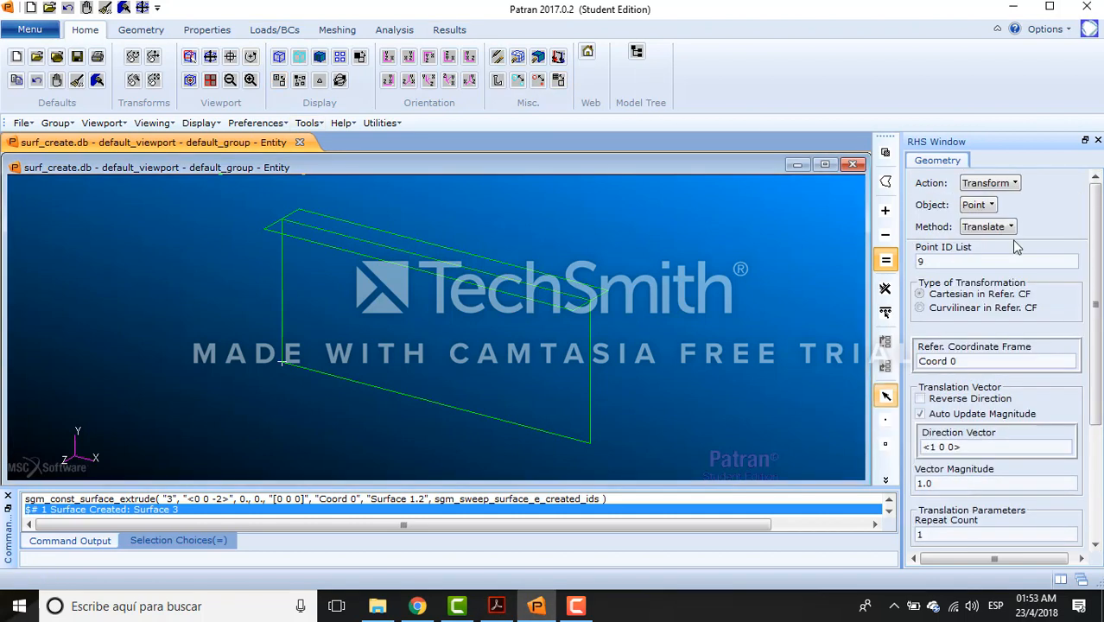
{"action": "left_click", "coordinate": [985, 207]}
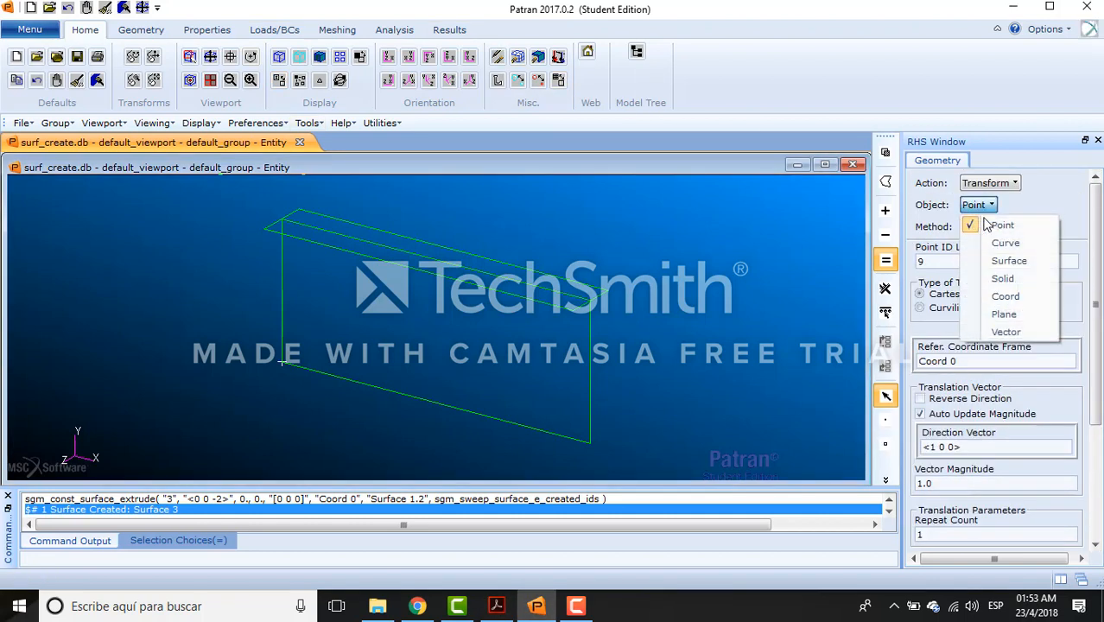
{"action": "left_click", "coordinate": [994, 260]}
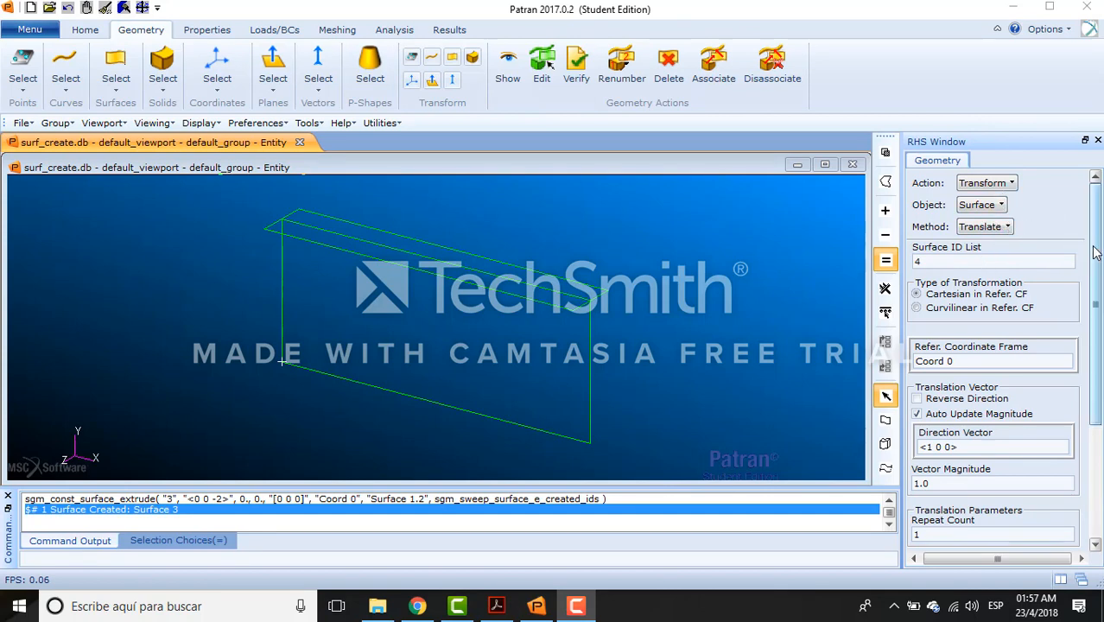
Translate copies of the two upper flange surfaces, Surface 2 and Surface 3, with direction vector <0 -10 0>
{"action": "scroll", "coordinate": [1096, 250], "scroll_direction": "down", "scroll_amount": 2}
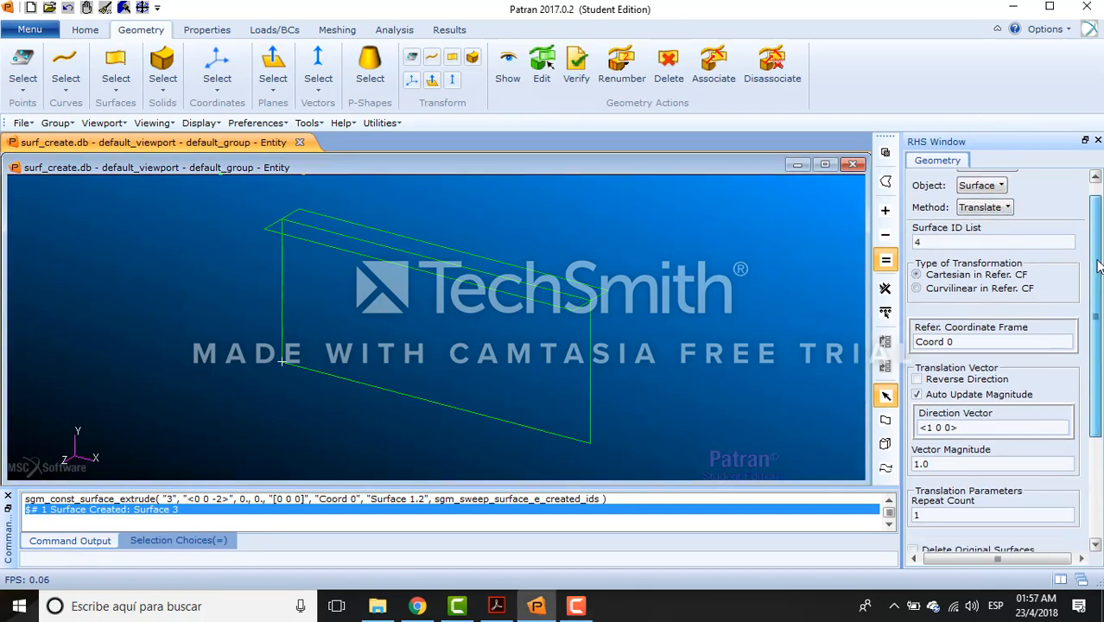
{"action": "left_click", "coordinate": [935, 414]}
{"action": "key", "text": "BackSpace"}
{"action": "type", "text": "0 "}
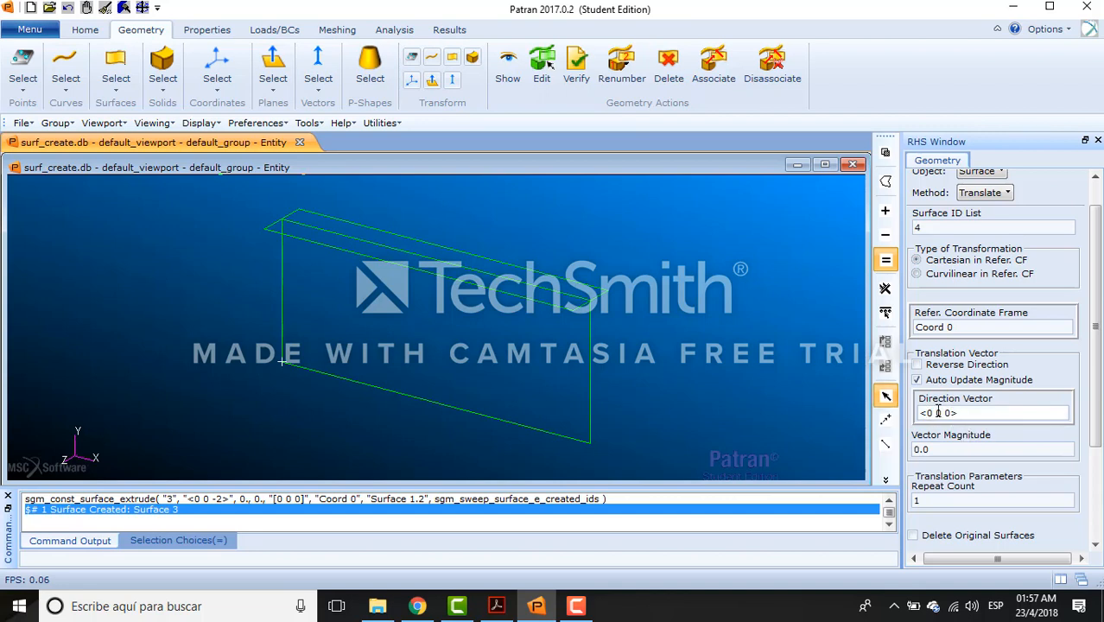
{"action": "type", "text": "-1"}
{"action": "scroll", "coordinate": [1072, 380], "scroll_direction": "down", "scroll_amount": 3}
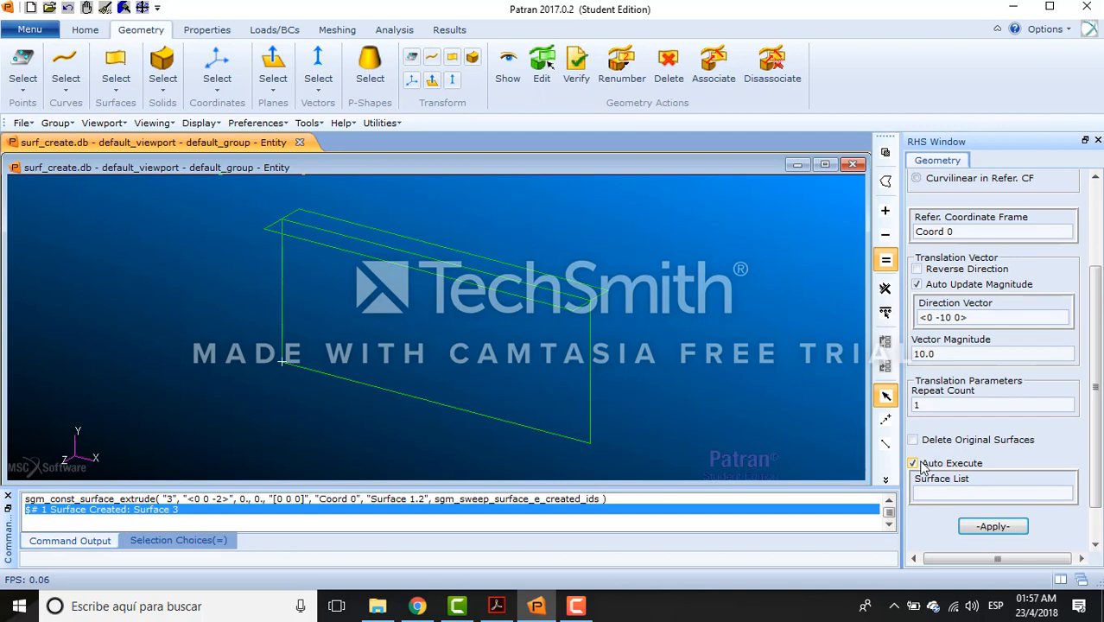
{"action": "left_click", "coordinate": [964, 492]}
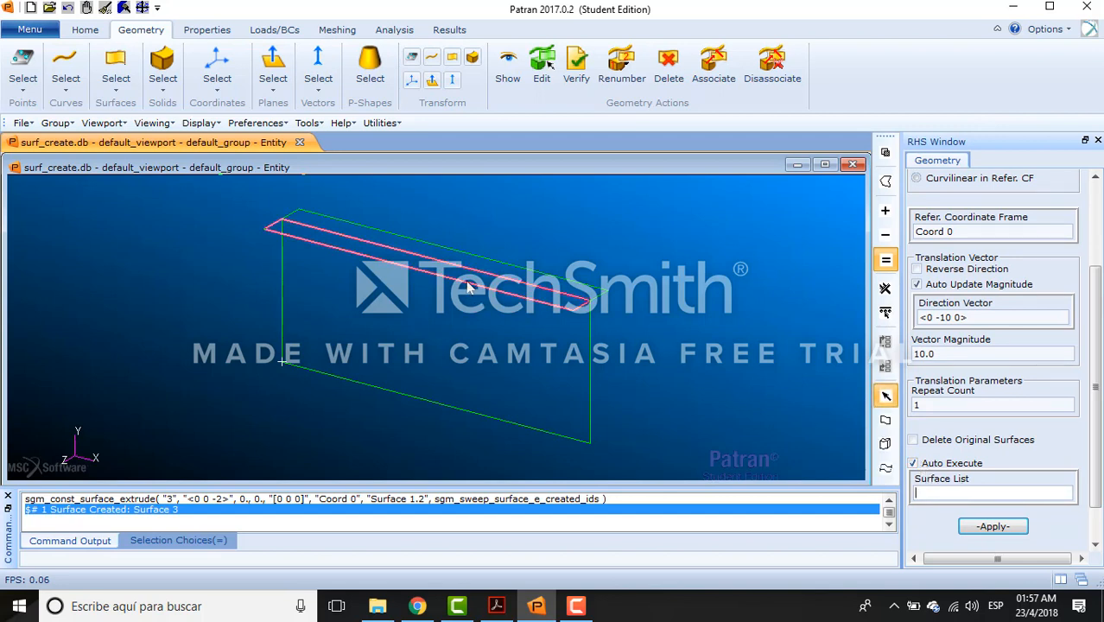
{"action": "left_click", "coordinate": [468, 286]}
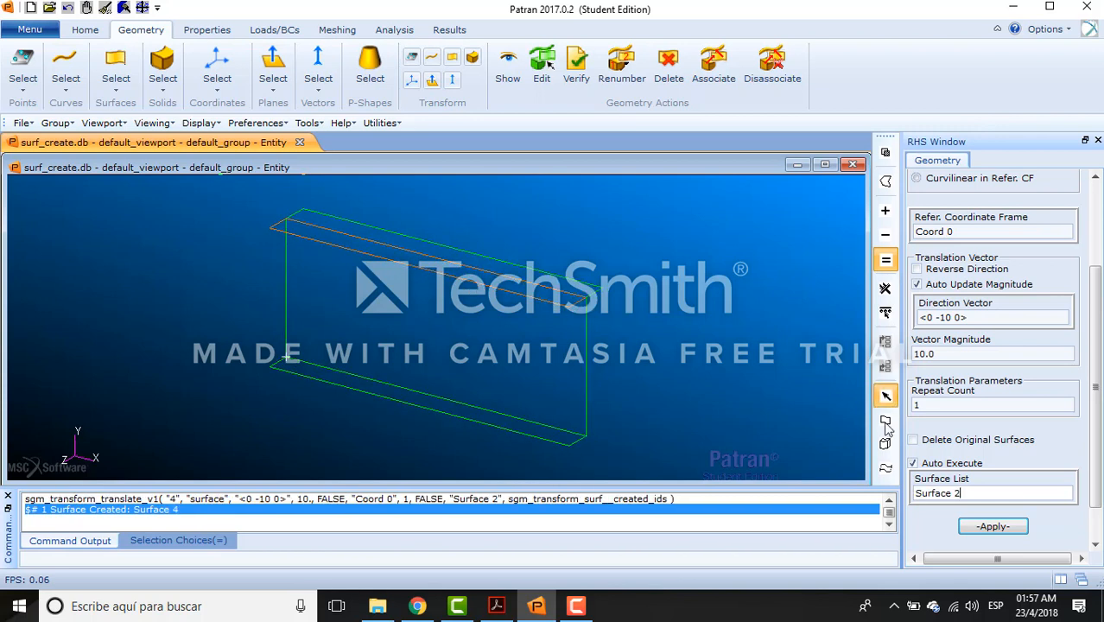
{"action": "left_click", "coordinate": [557, 291]}
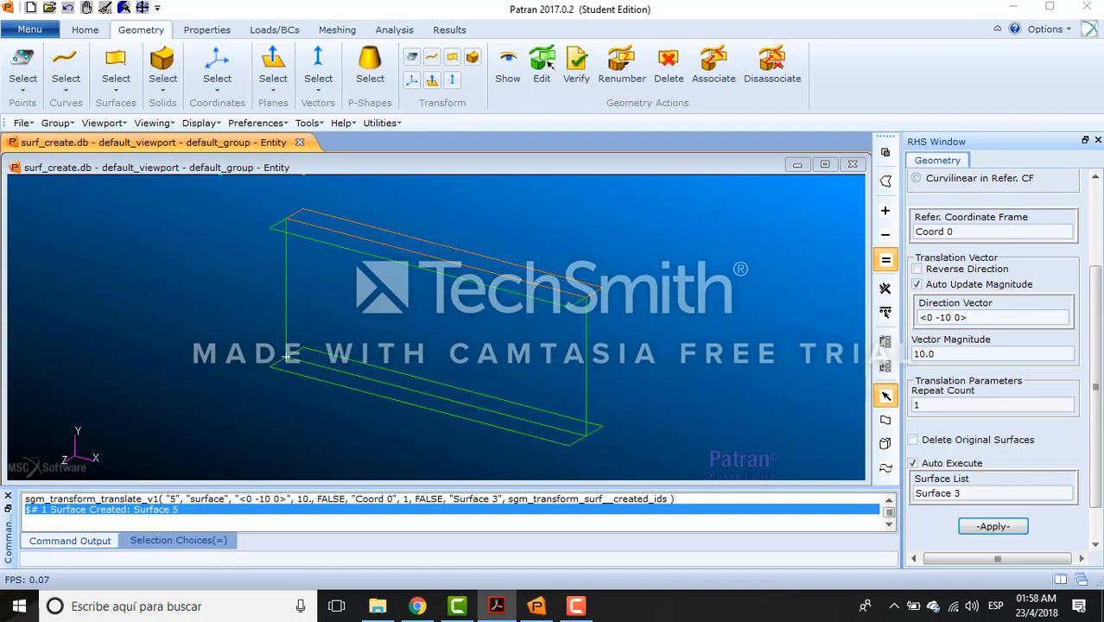
Set the direction vector of the surface translation to <24 0 0>
{"action": "left_click_drag", "start_coordinate": [1095, 281], "coordinate": [893, 188]}
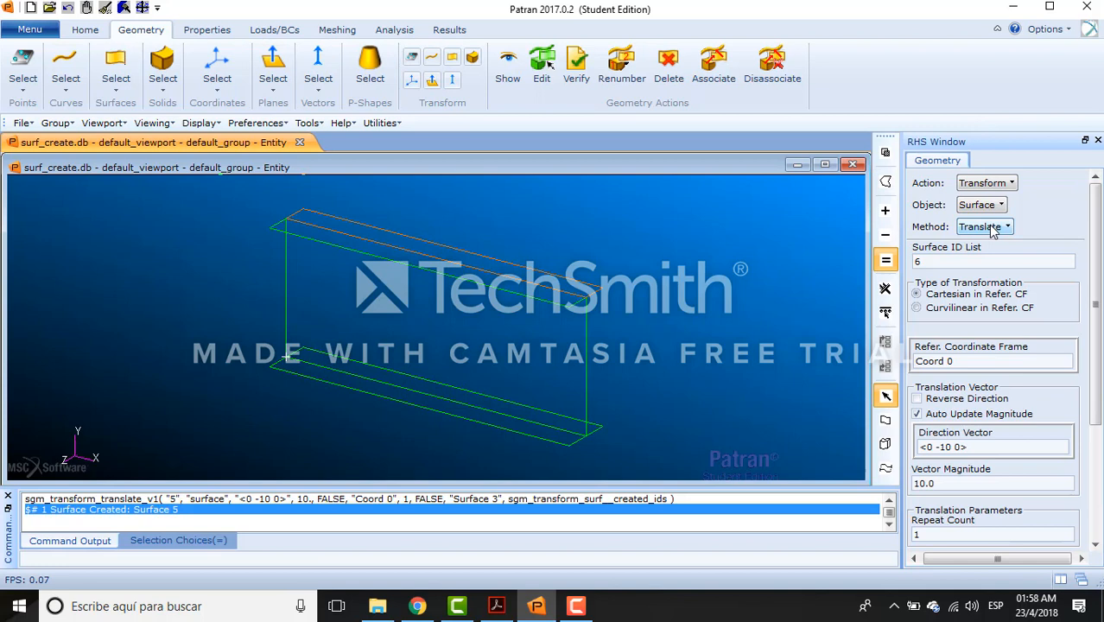
{"action": "left_click", "coordinate": [931, 448]}
{"action": "key", "text": "Delete"}
{"action": "type", "text": "24"}
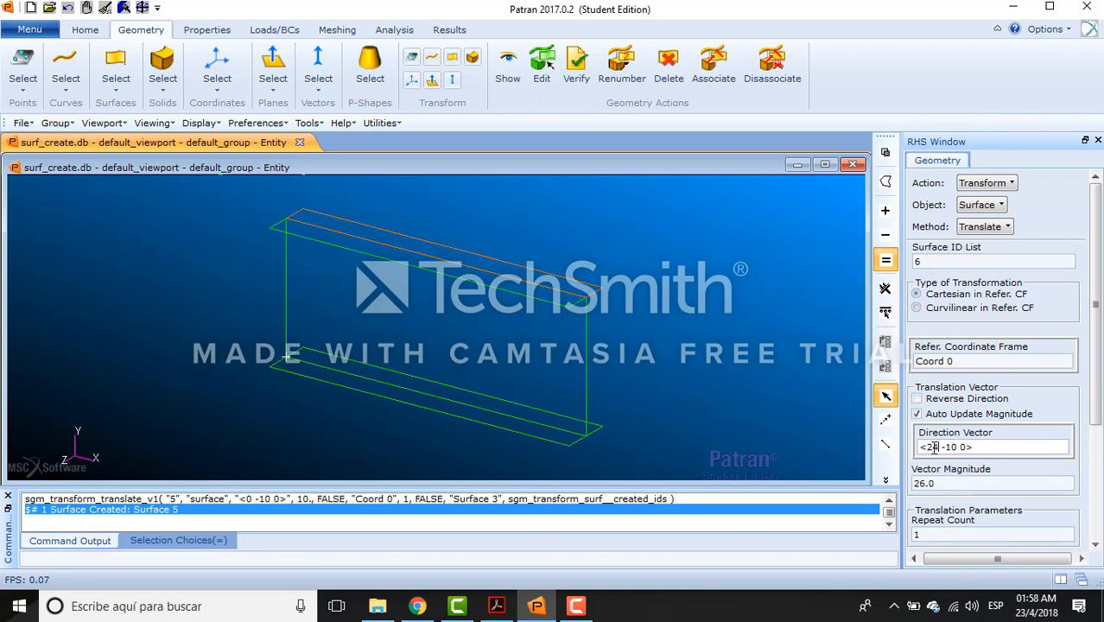
{"action": "left_click", "coordinate": [959, 448]}
{"action": "key", "text": "BackSpace"}
{"action": "key", "text": "BackSpace"}
{"action": "key", "text": "BackSpace"}
{"action": "type", "text": "0"}
{"action": "left_click_drag", "start_coordinate": [1094, 267], "coordinate": [1099, 385]}
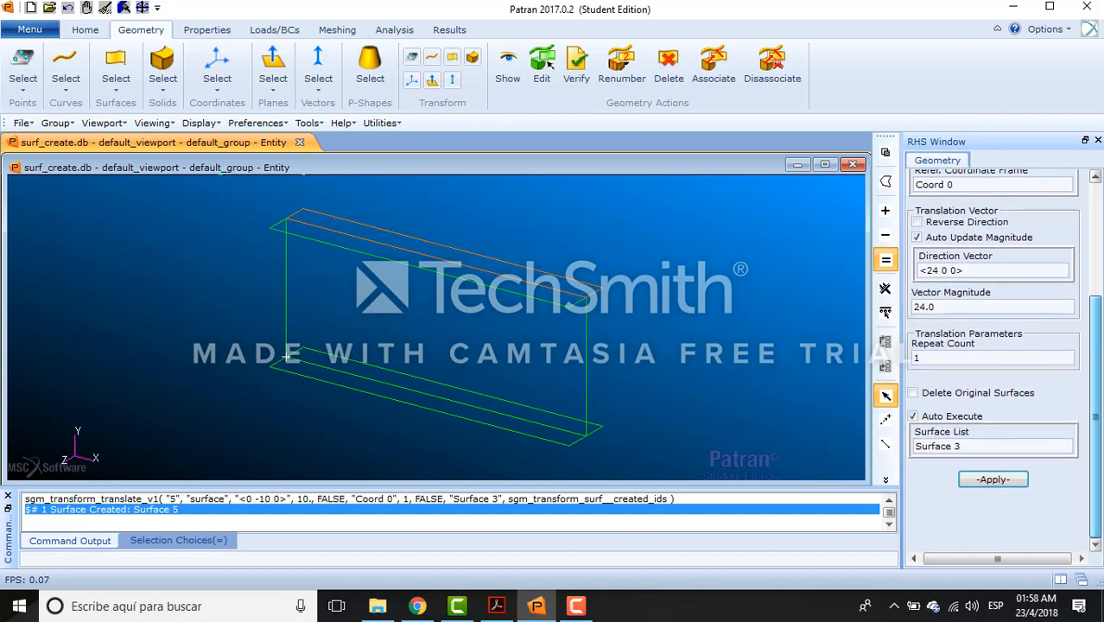
Replace the surface list with all five existing surfaces, Surface 1:5, and translate copies of them along the X axis
{"action": "left_click", "coordinate": [952, 446]}
{"action": "left_click_drag", "start_coordinate": [961, 446], "coordinate": [904, 454]}
{"action": "key", "text": "Delete"}
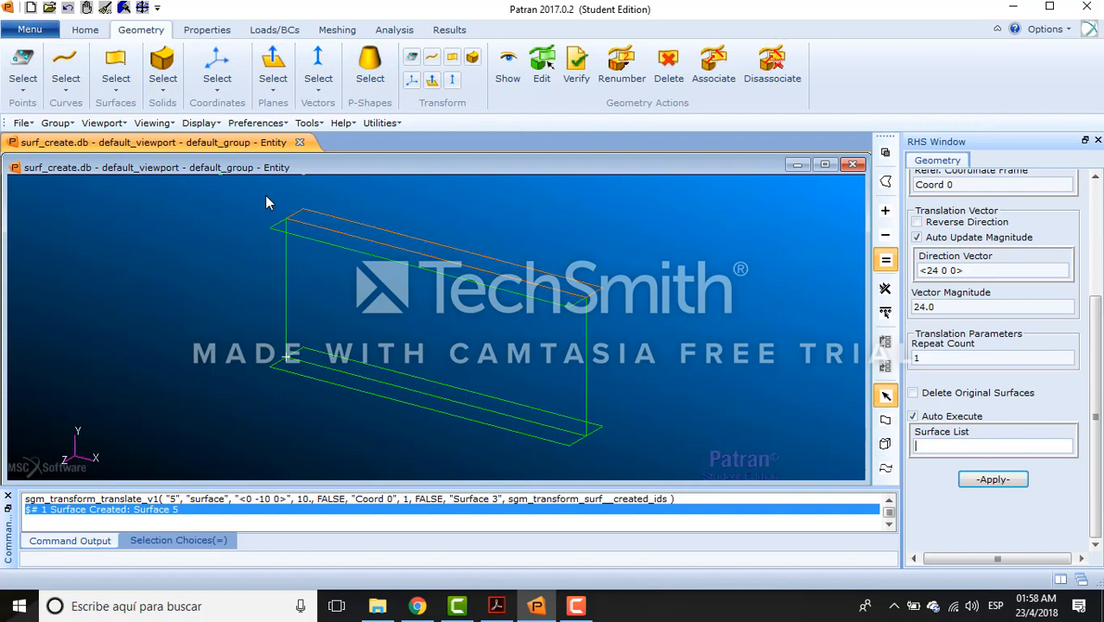
{"action": "left_click_drag", "start_coordinate": [266, 195], "coordinate": [665, 473]}
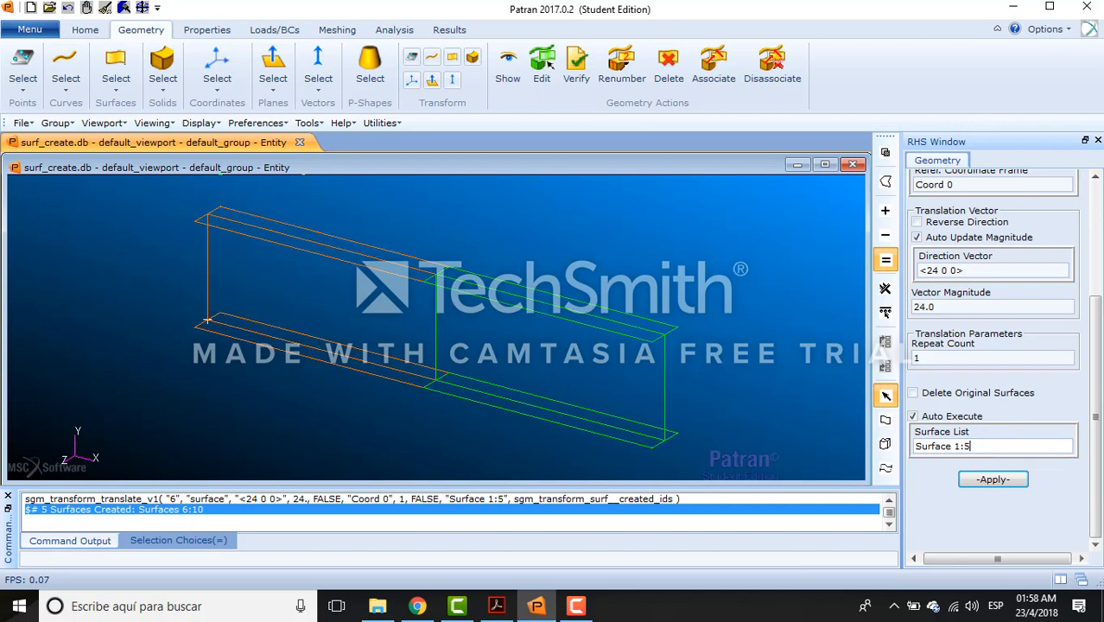
Set the geometry action to create a point with the Extract method, using the Single Point on Surface option
{"action": "key", "text": "alt+Tab"}
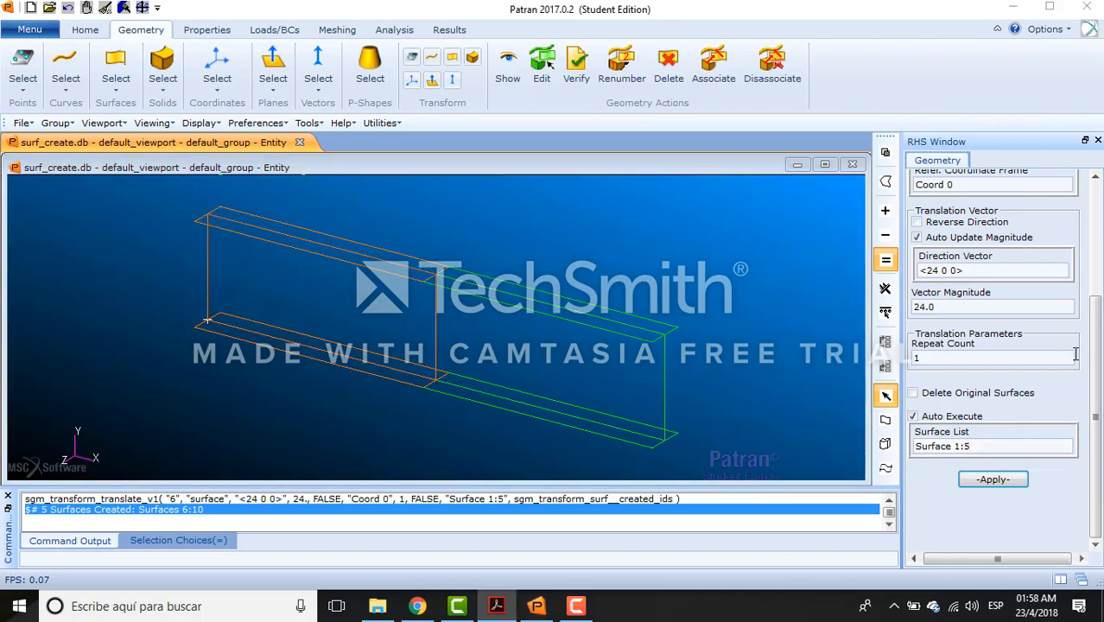
{"action": "left_click_drag", "start_coordinate": [1096, 306], "coordinate": [1094, 185]}
{"action": "left_click", "coordinate": [998, 189]}
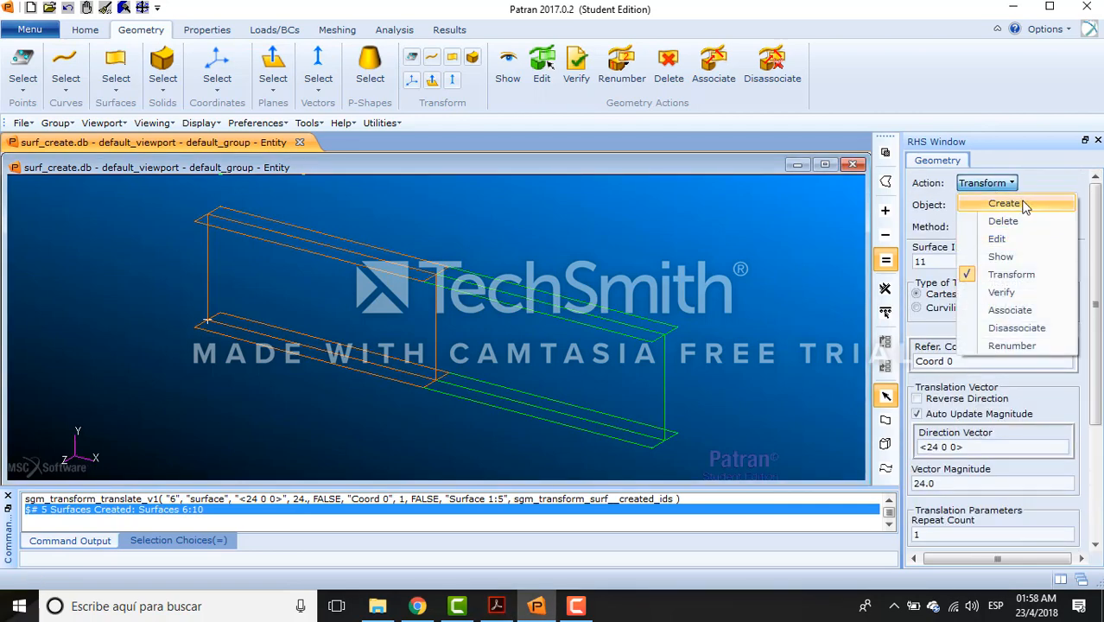
{"action": "left_click", "coordinate": [1005, 204]}
{"action": "left_click", "coordinate": [994, 205]}
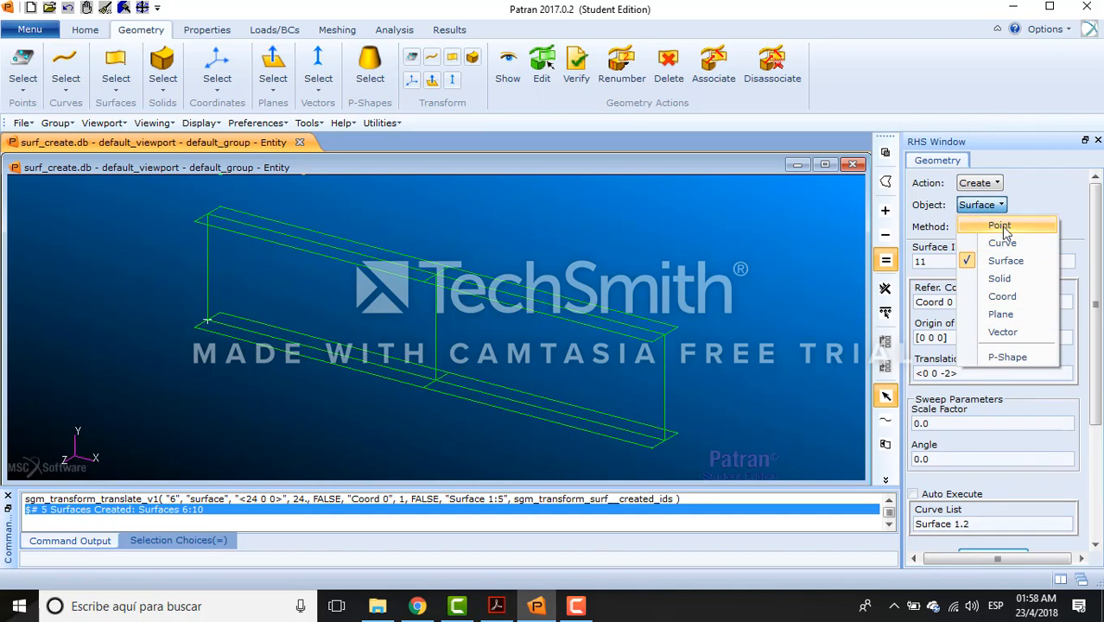
{"action": "left_click", "coordinate": [1003, 228]}
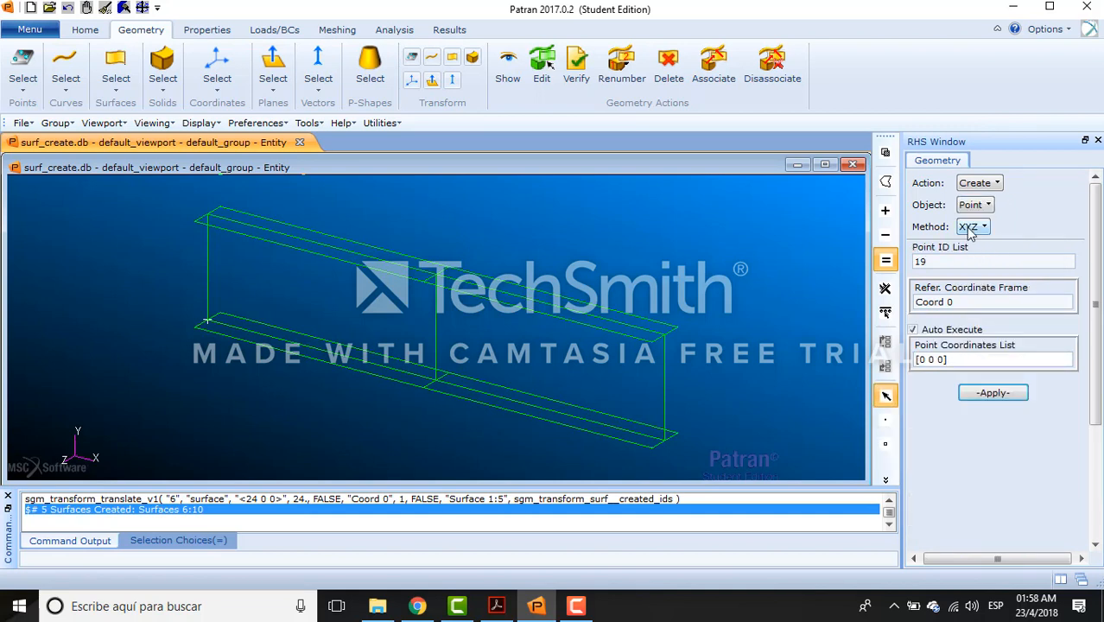
{"action": "left_click", "coordinate": [970, 228]}
{"action": "left_click", "coordinate": [1005, 283]}
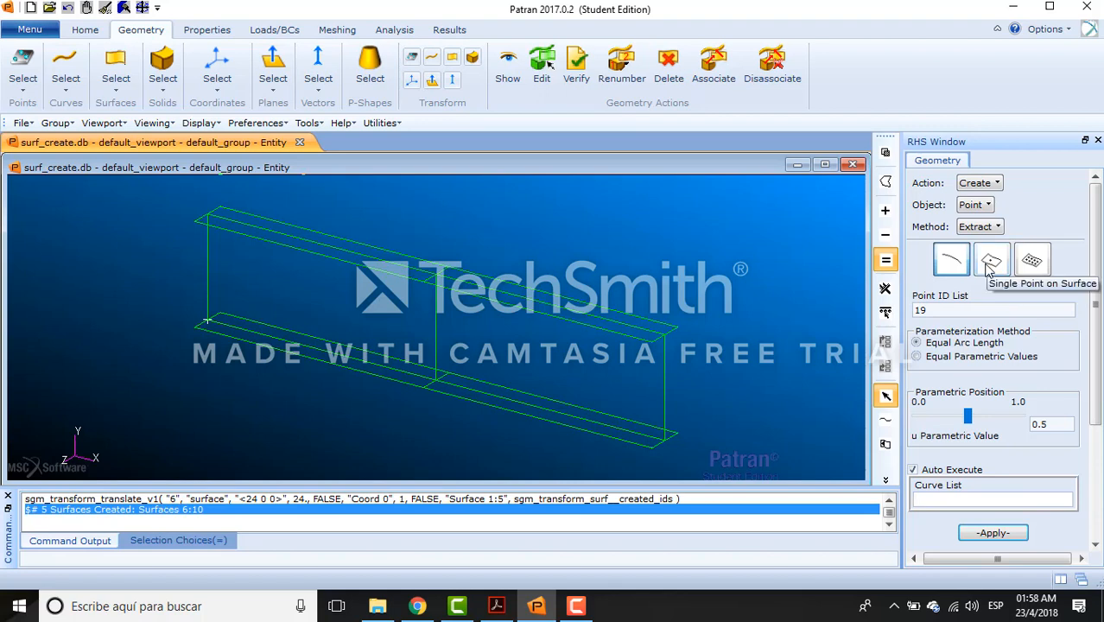
{"action": "left_click", "coordinate": [991, 268]}
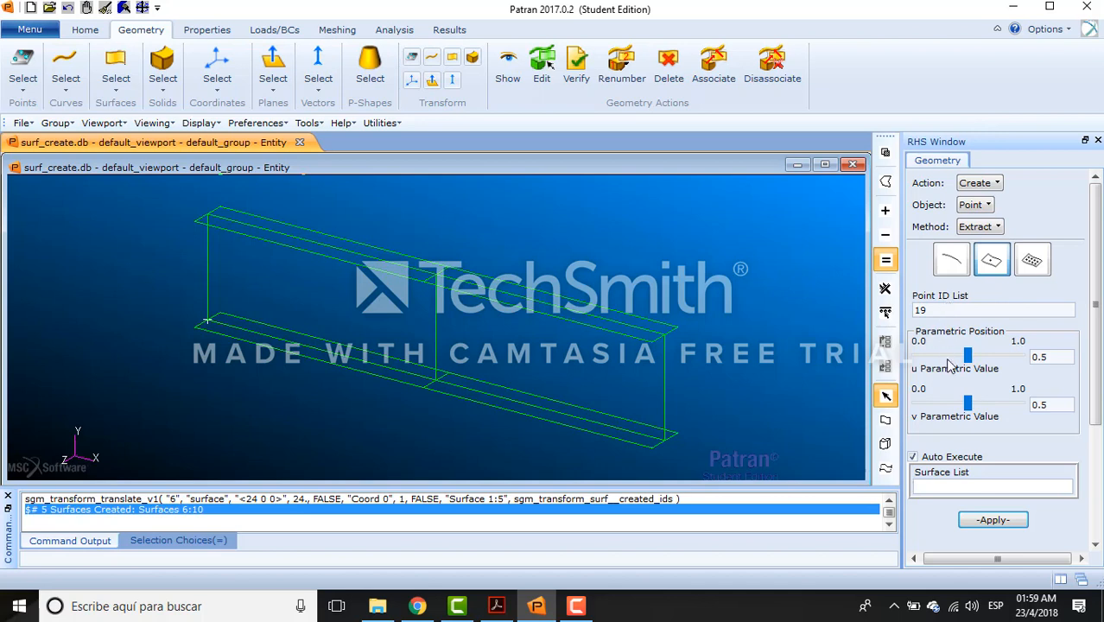
Extract a point on the first web, Surface 1, at u parametric value 0.25 and v parametric value 0.5
{"action": "left_click", "coordinate": [1052, 358]}
{"action": "key", "text": "BackSpace"}
{"action": "type", "text": "25"}
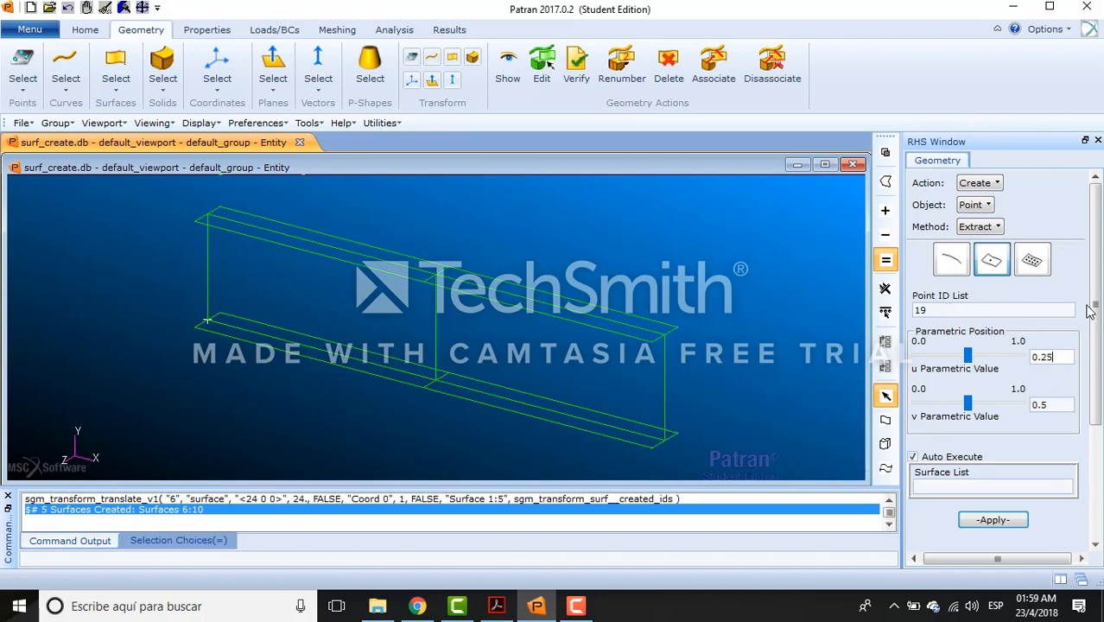
{"action": "key", "text": "Return"}
{"action": "left_click", "coordinate": [1055, 407]}
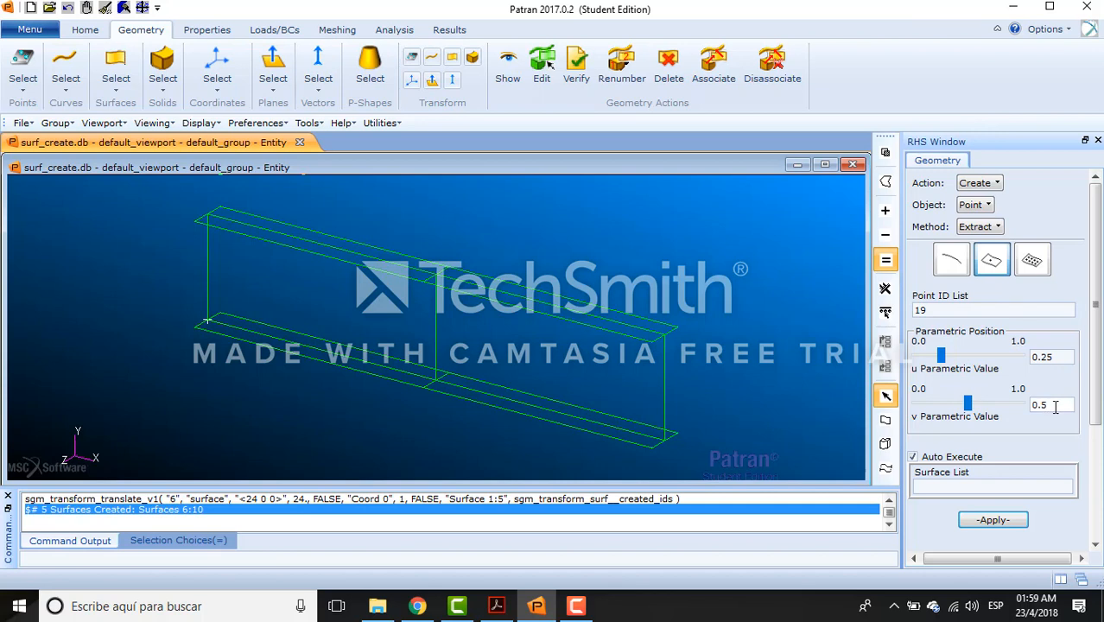
{"action": "key", "text": "Return"}
{"action": "left_click", "coordinate": [352, 306]}
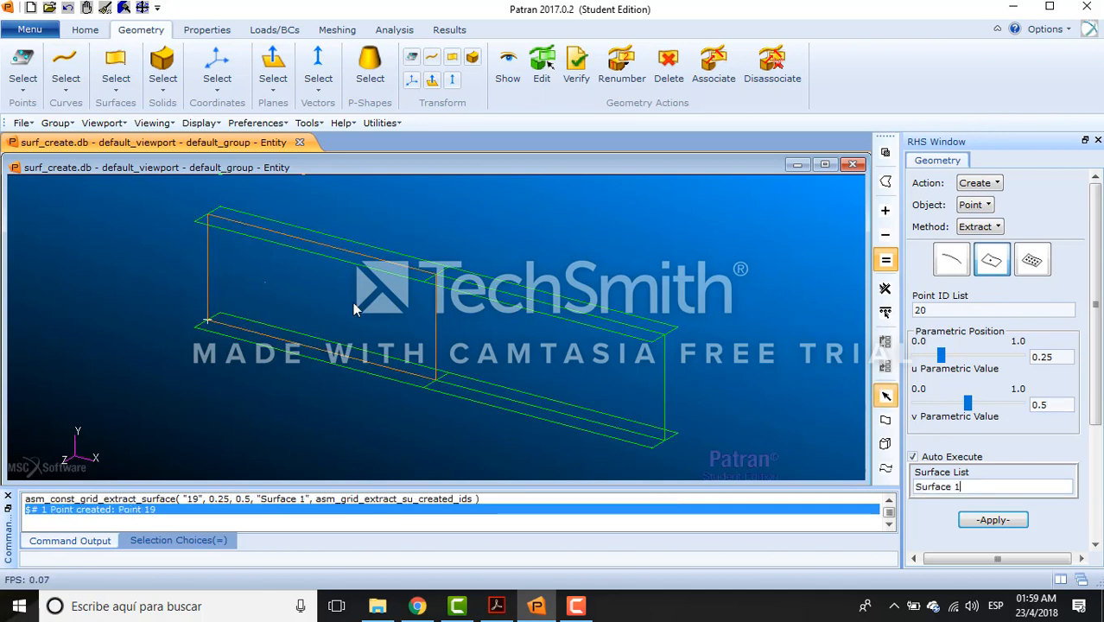
Extract a second point on the first web, Surface 1, at u parametric value 0.75
{"action": "scroll", "coordinate": [994, 363], "scroll_direction": "down", "scroll_amount": 2}
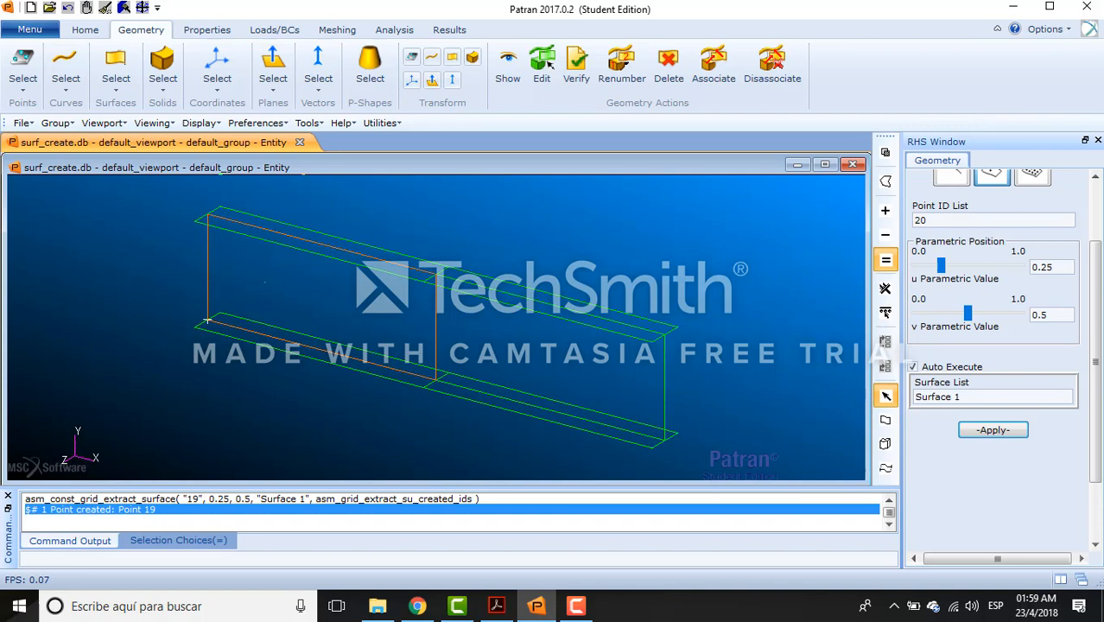
{"action": "left_click", "coordinate": [1061, 268]}
{"action": "key", "text": "BackSpace"}
{"action": "key", "text": "BackSpace"}
{"action": "type", "text": "75"}
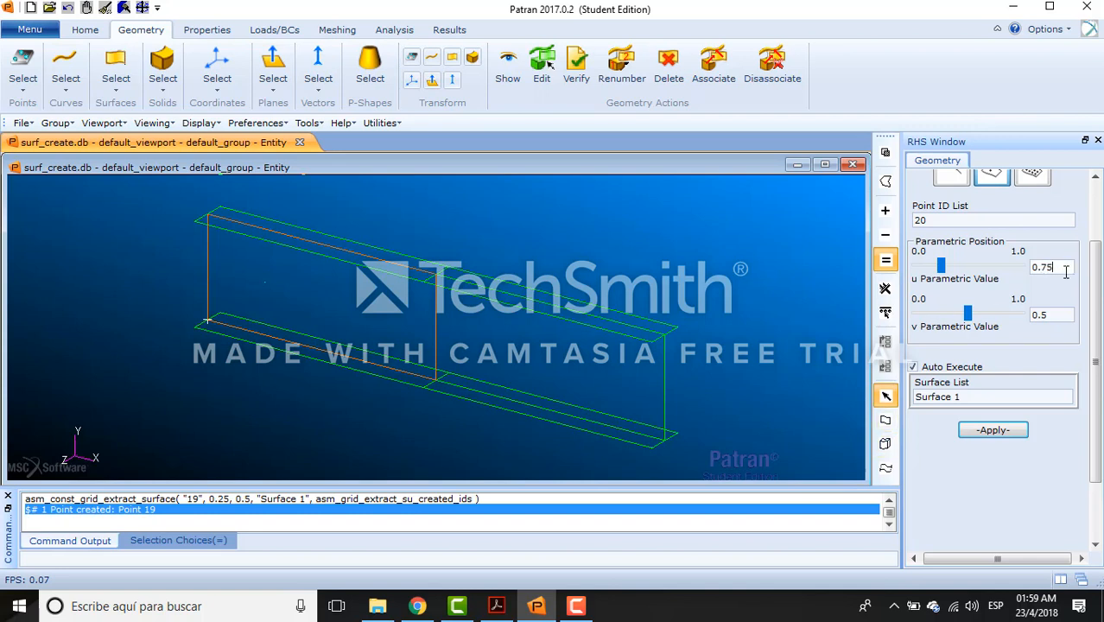
{"action": "left_click", "coordinate": [385, 332]}
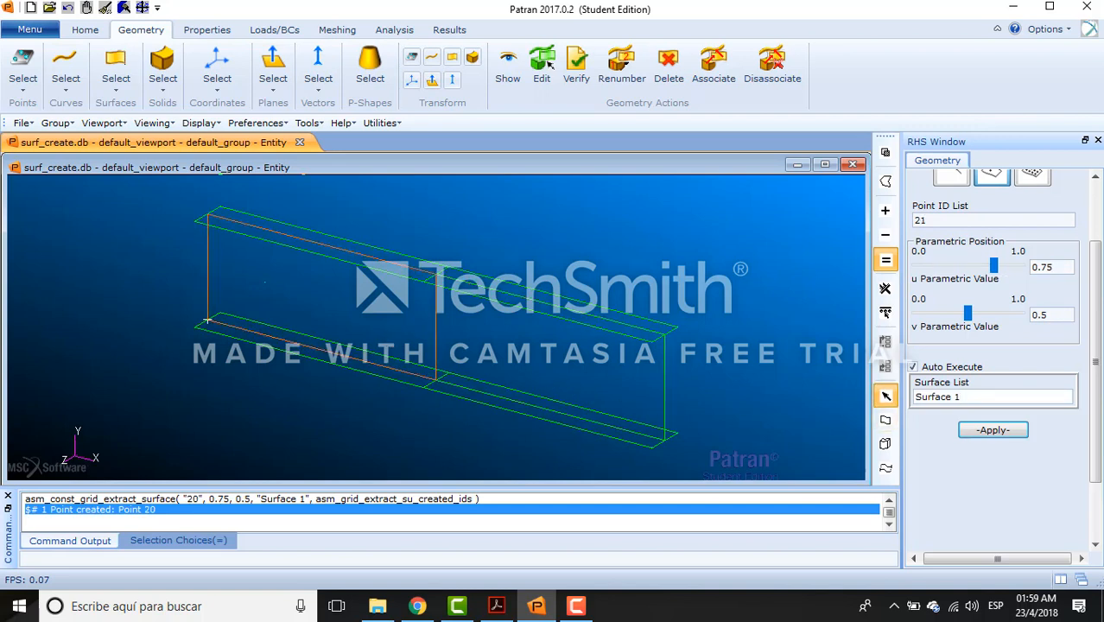
Extract a point on the second web, Surface 6, at u parametric value 0.25 and v parametric value 0.5, with Auto Execute off
{"action": "key", "text": "alt+Tab"}
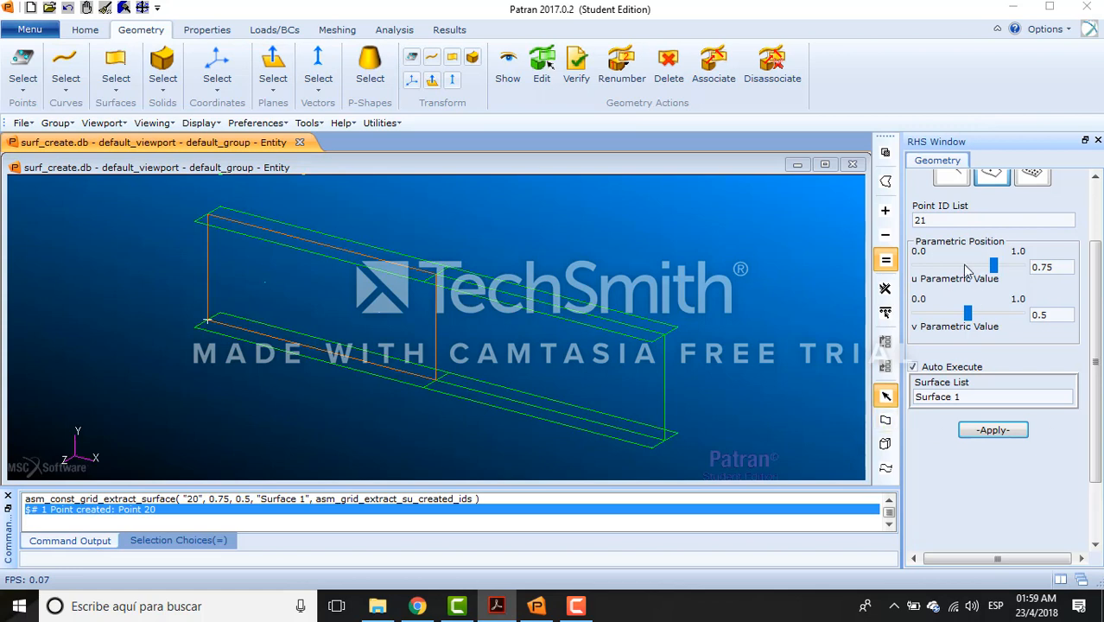
{"action": "left_click", "coordinate": [1059, 268]}
{"action": "key", "text": "BackSpace"}
{"action": "key", "text": "BackSpace"}
{"action": "type", "text": "25"}
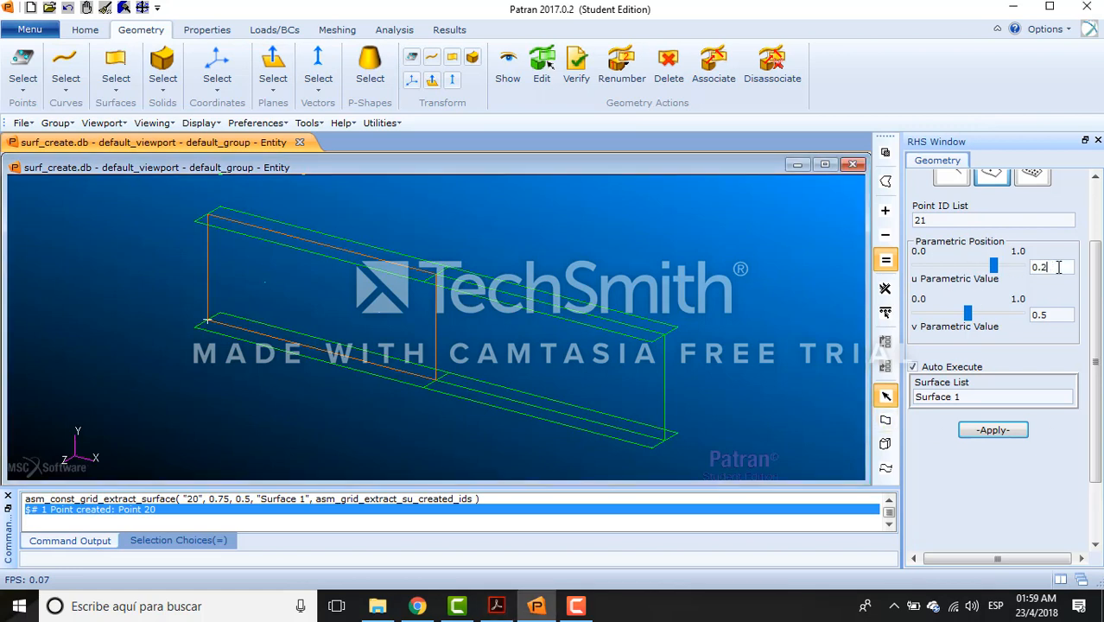
{"action": "left_click", "coordinate": [926, 370]}
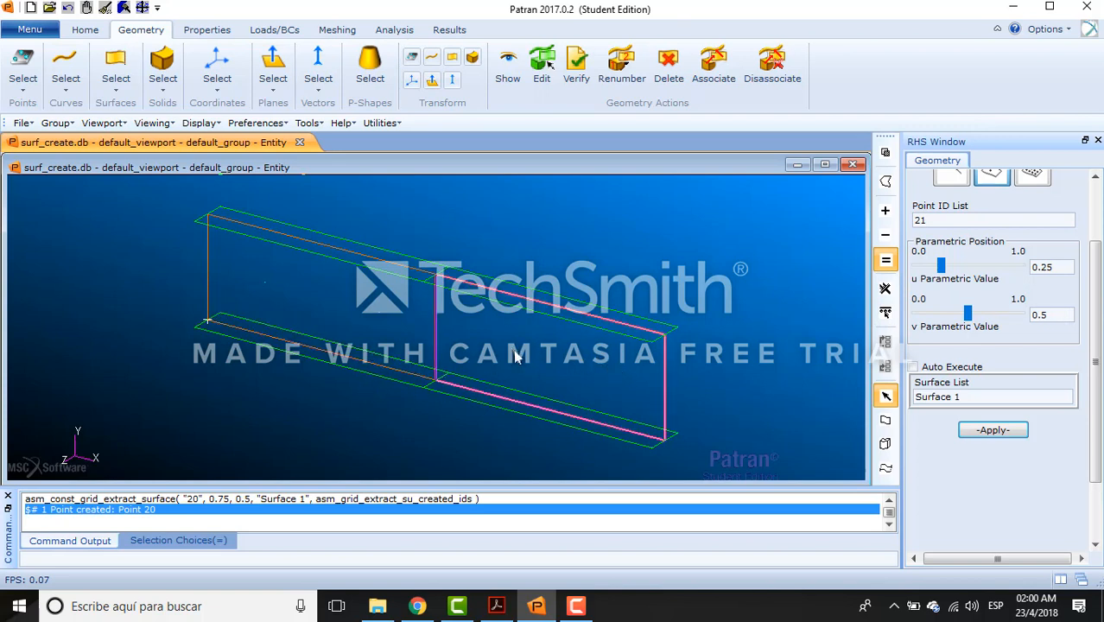
{"action": "left_click", "coordinate": [585, 342]}
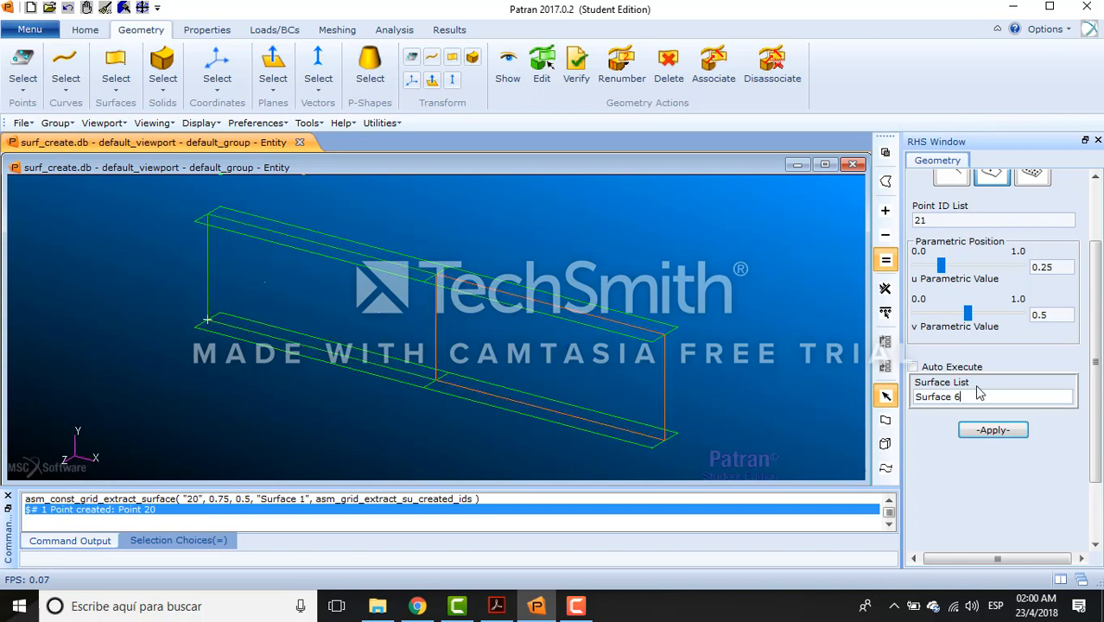
{"action": "left_click", "coordinate": [994, 431]}
Extract a second point on the second web, Surface 6, at u parametric value 0.75
{"action": "left_click", "coordinate": [1052, 268]}
{"action": "key", "text": "BackSpace"}
{"action": "key", "text": "BackSpace"}
{"action": "key", "text": "BackSpace"}
{"action": "type", "text": "."}
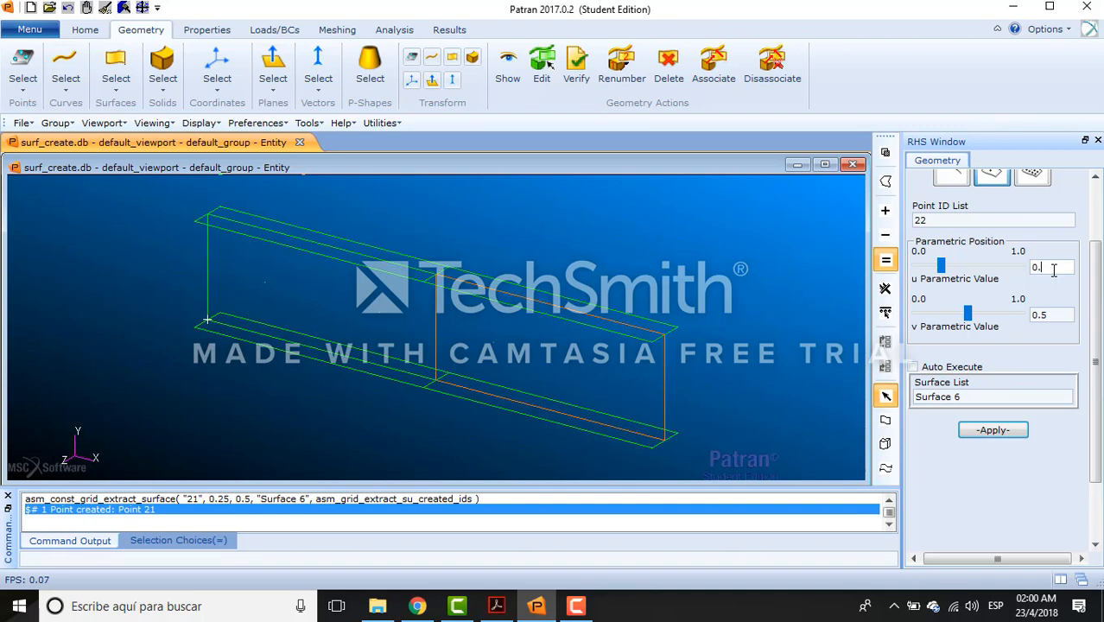
{"action": "type", "text": "75"}
{"action": "left_click", "coordinate": [957, 469]}
{"action": "left_click", "coordinate": [576, 375]}
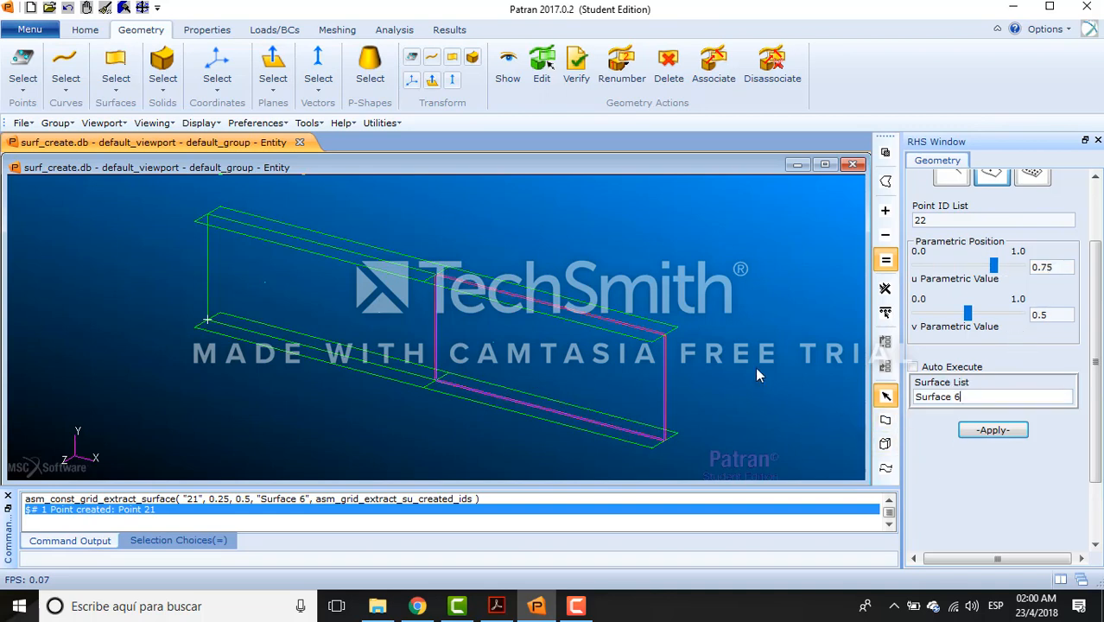
{"action": "left_click", "coordinate": [1018, 433]}
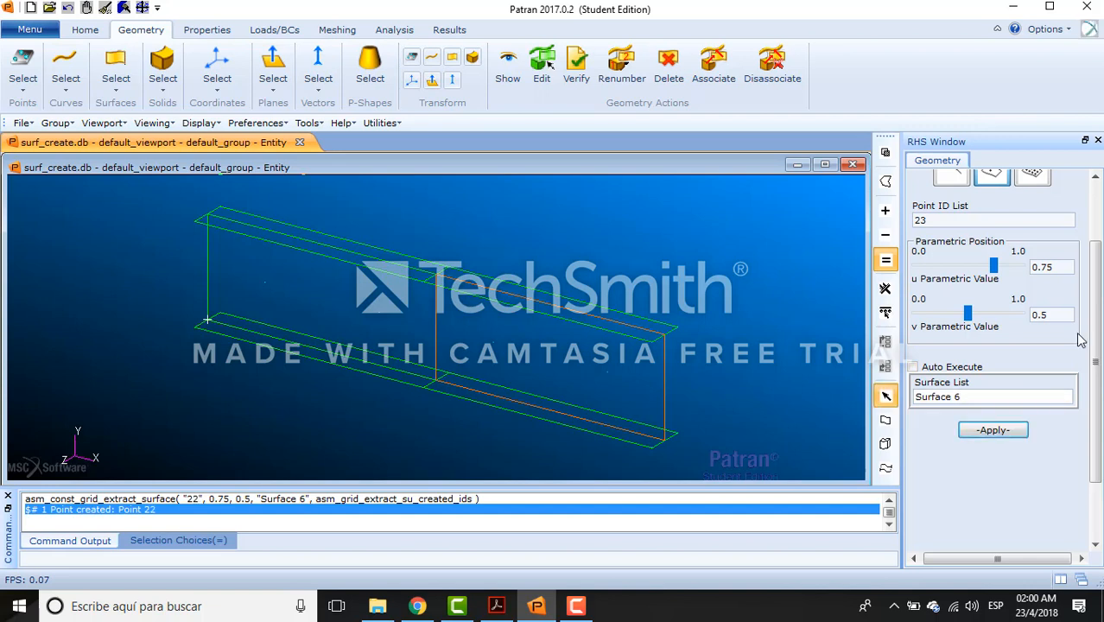
Try to display the surface labels through Label Control
{"action": "left_click", "coordinate": [85, 29]}
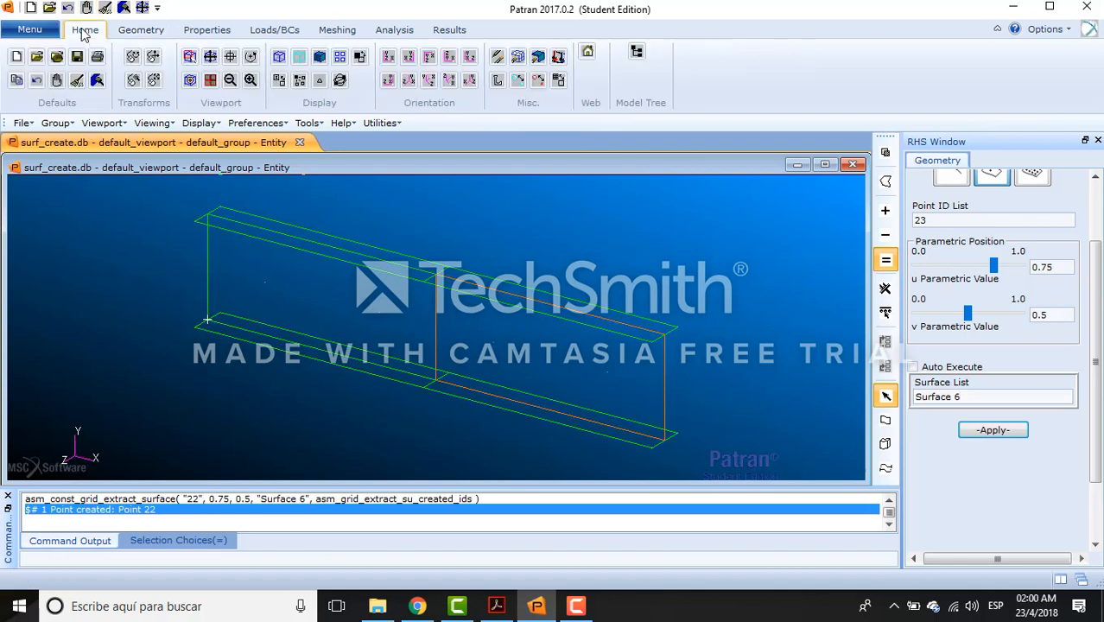
{"action": "left_click", "coordinate": [498, 82]}
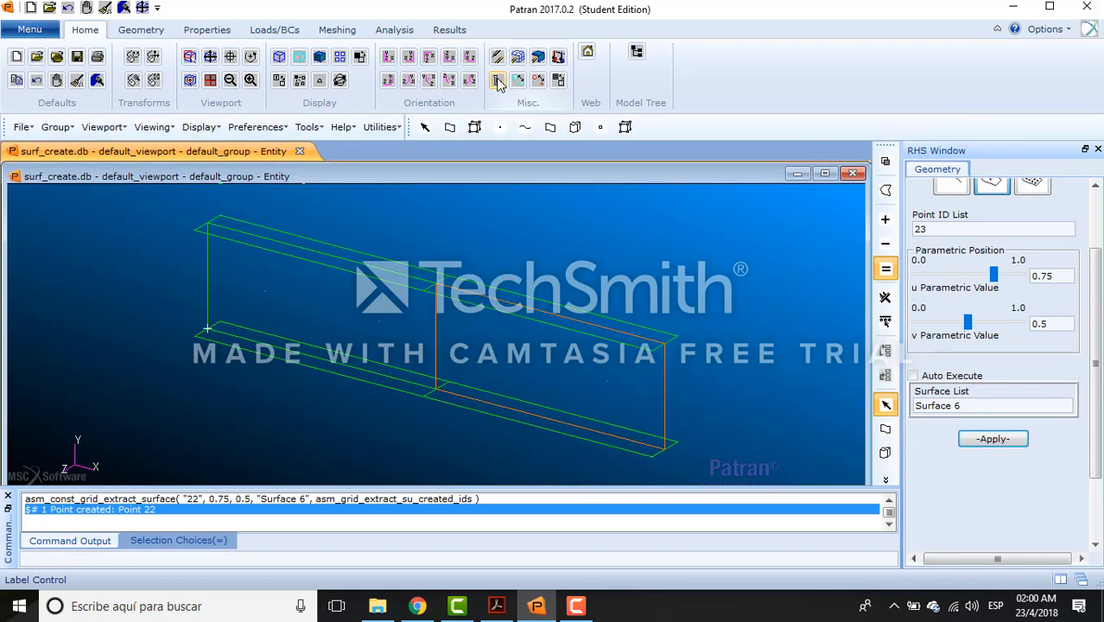
{"action": "left_click", "coordinate": [549, 132]}
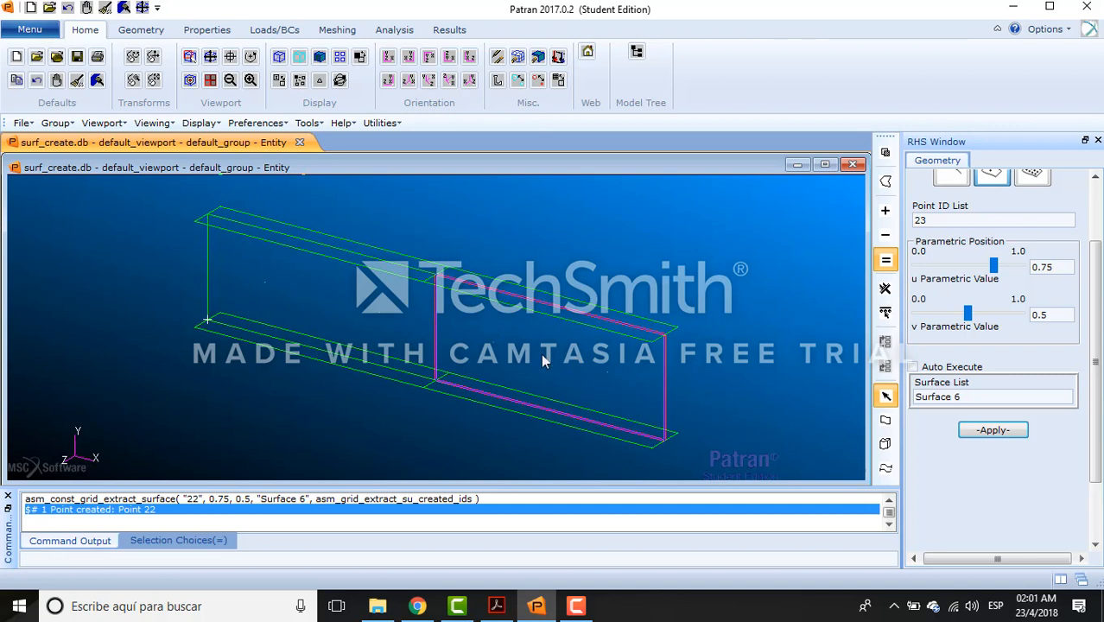
Set the geometry action to create a curve with the 2D Circle method
{"action": "key", "text": "alt+Tab"}
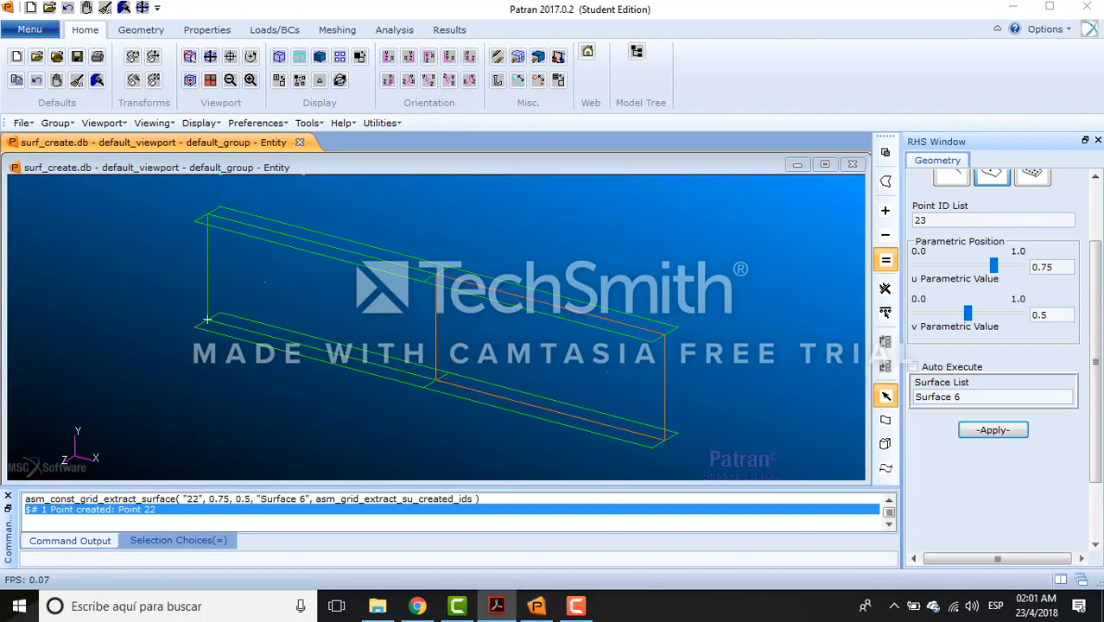
{"action": "left_click", "coordinate": [141, 29]}
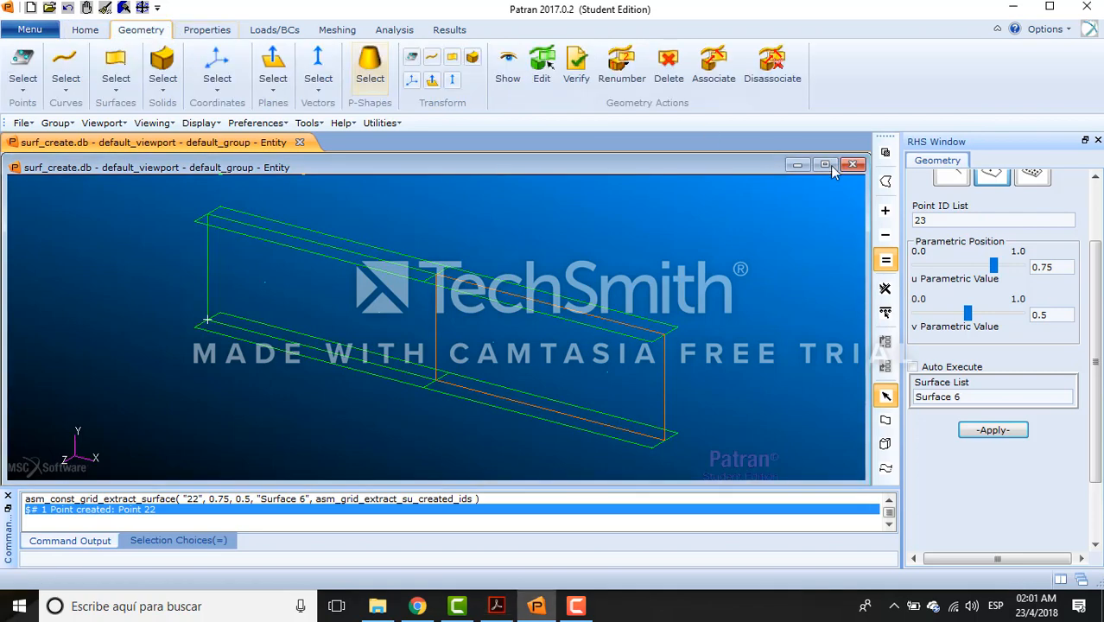
{"action": "left_click_drag", "start_coordinate": [1097, 289], "coordinate": [1096, 200]}
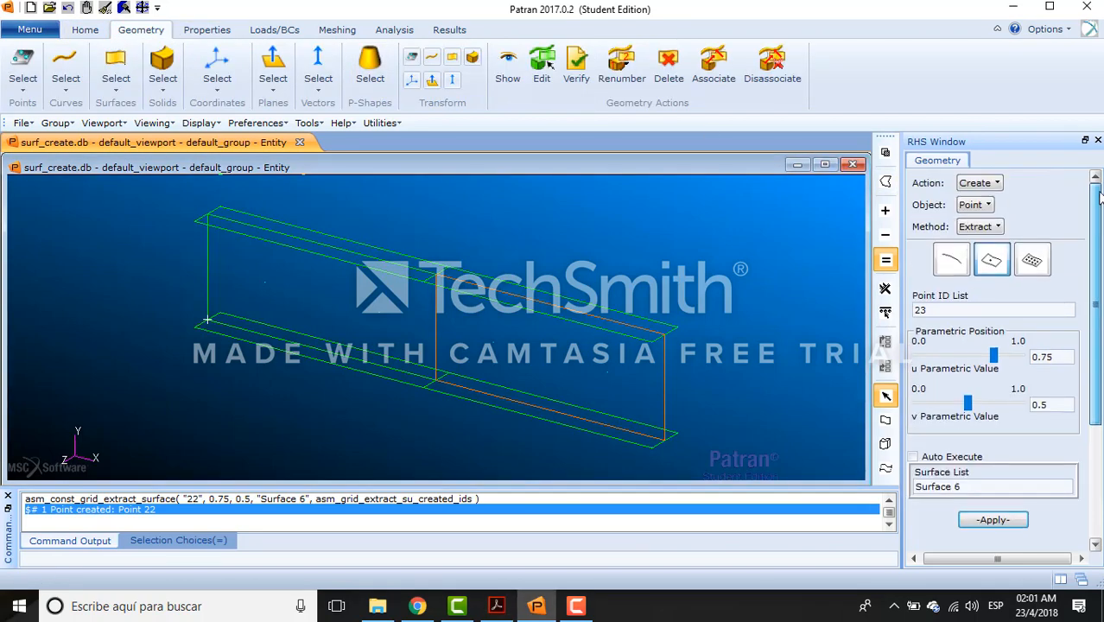
{"action": "left_click", "coordinate": [985, 205]}
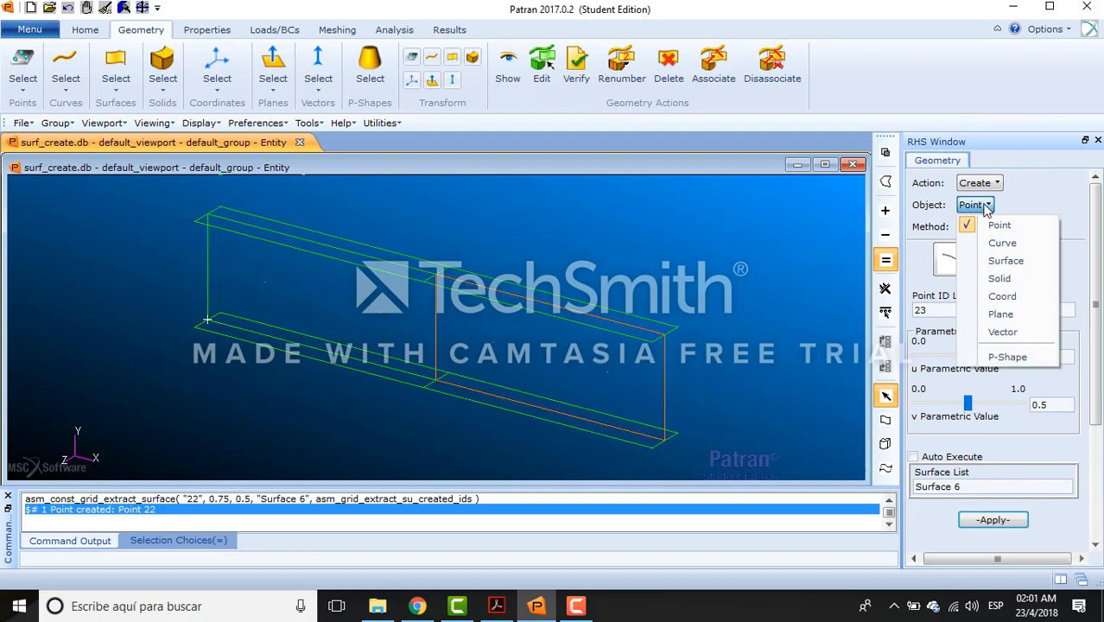
{"action": "left_click", "coordinate": [994, 240]}
{"action": "left_click", "coordinate": [983, 228]}
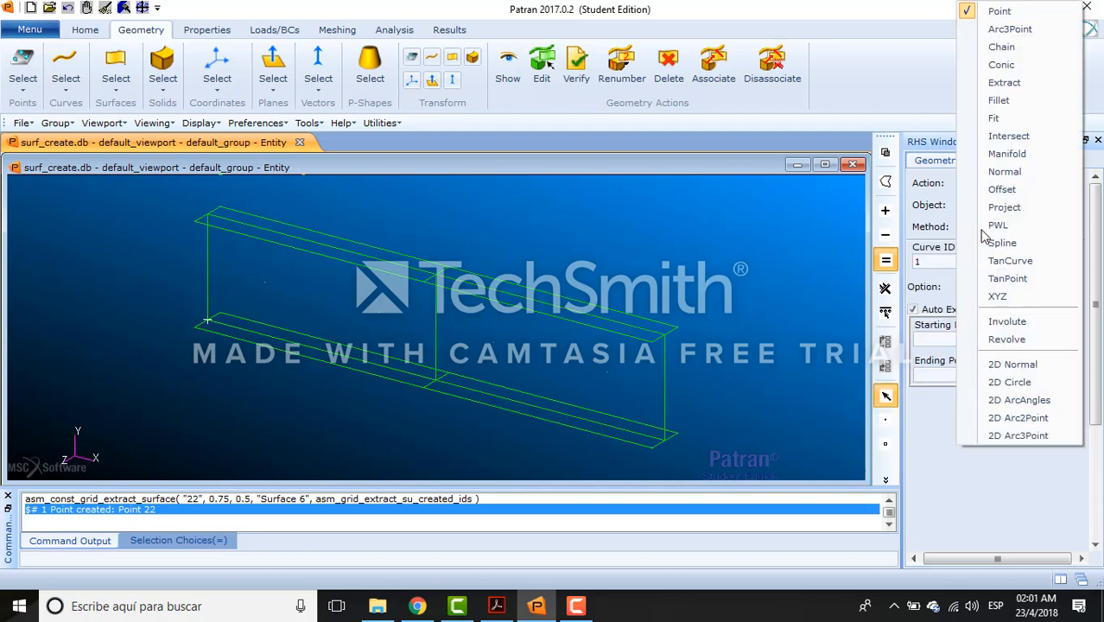
{"action": "left_click", "coordinate": [1032, 382]}
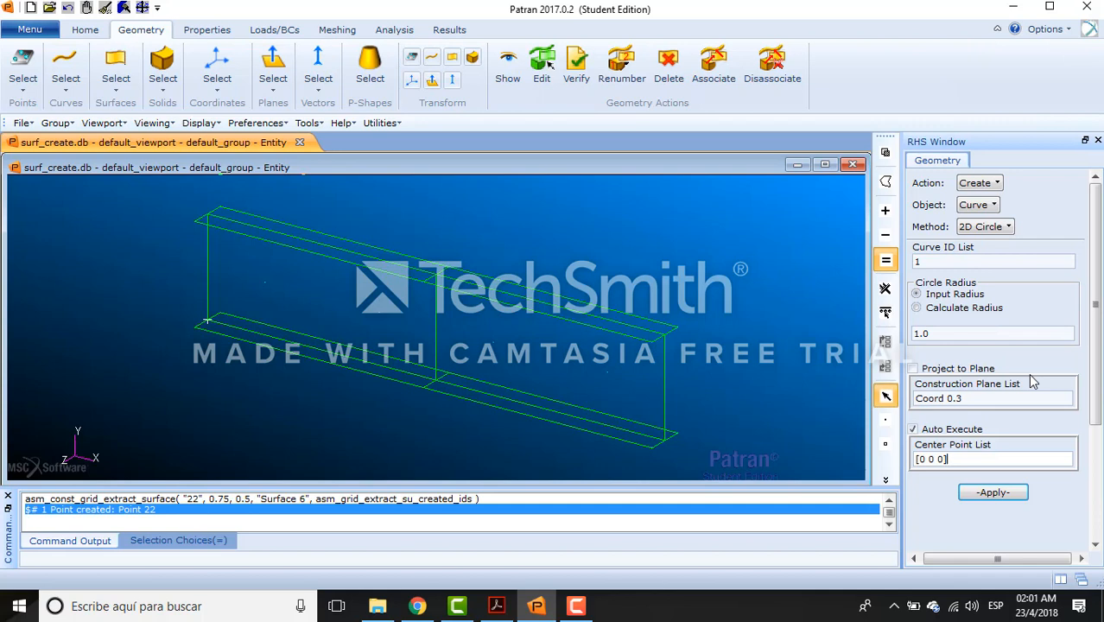
Create a circle of radius 2.5 in construction plane Coord 0.3, centred on Point 19 in the first web
{"action": "left_click", "coordinate": [959, 336]}
{"action": "key", "text": "BackSpace"}
{"action": "key", "text": "BackSpace"}
{"action": "key", "text": "BackSpace"}
{"action": "type", "text": "2.5"}
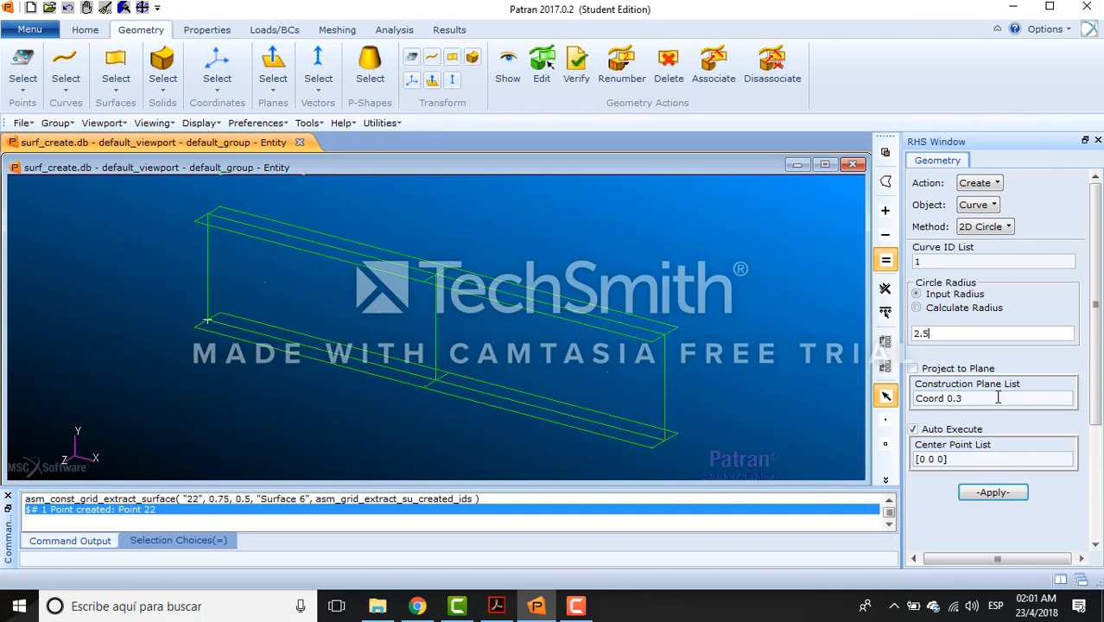
{"action": "left_click", "coordinate": [994, 459]}
{"action": "key", "text": "BackSpace"}
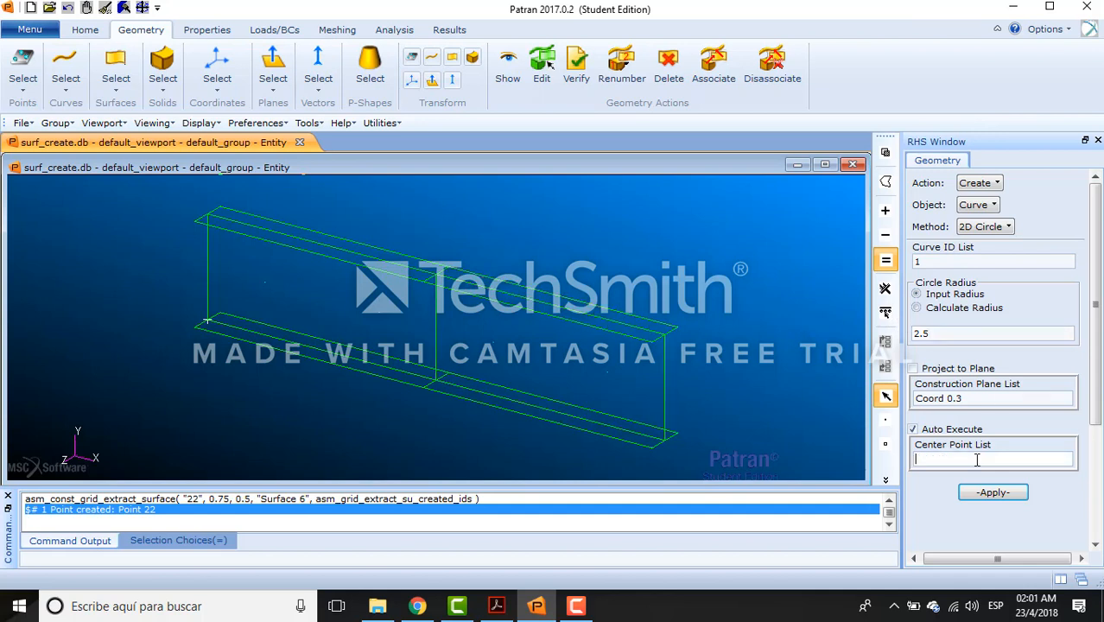
{"action": "left_click", "coordinate": [264, 286]}
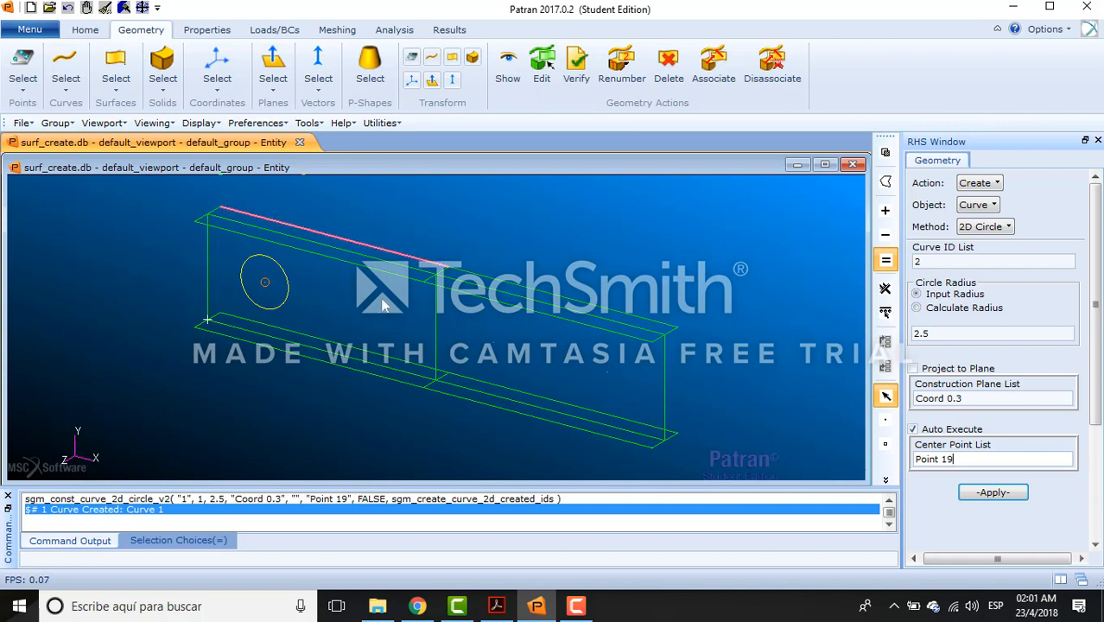
Turn off Auto Execute and create another 2.5 radius circle centred on Point 20 in the first web
{"action": "left_click", "coordinate": [913, 429]}
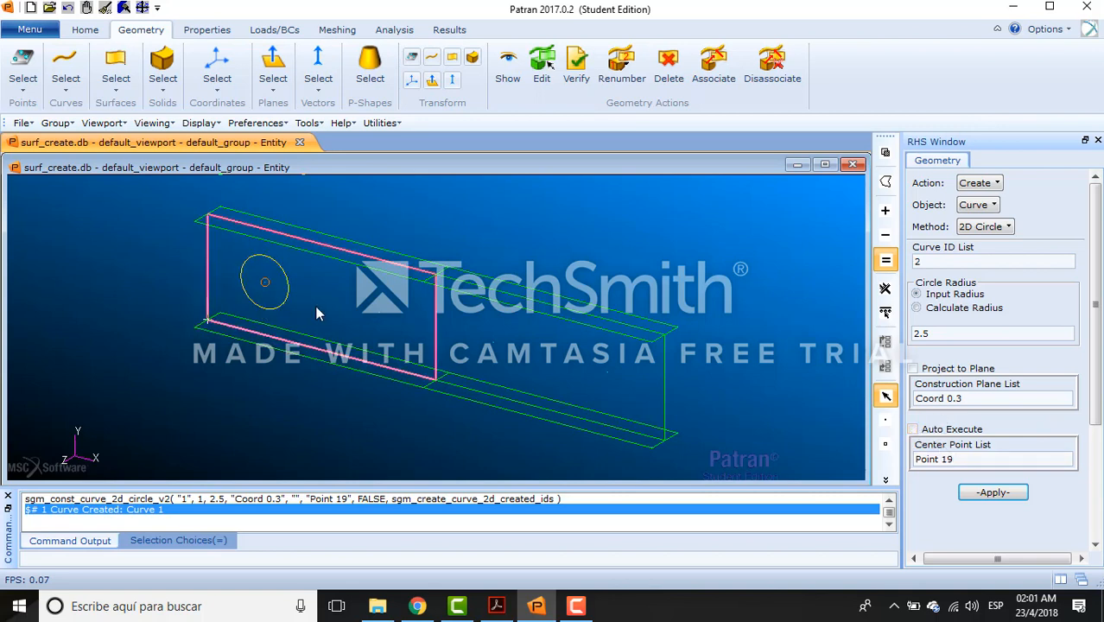
{"action": "left_click", "coordinate": [380, 314]}
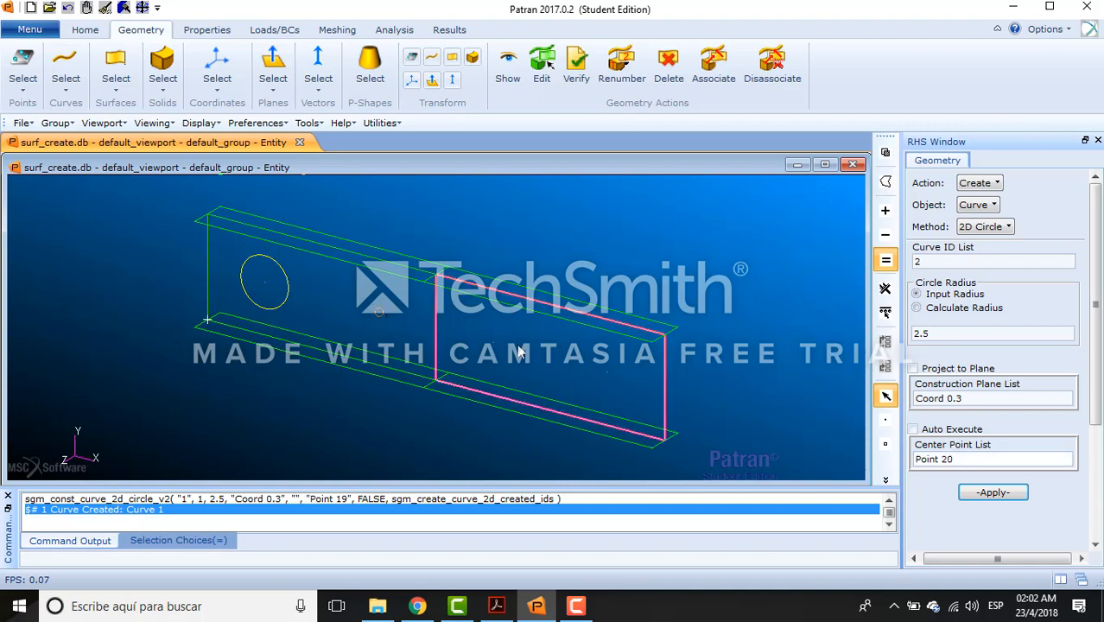
{"action": "left_click", "coordinate": [992, 491]}
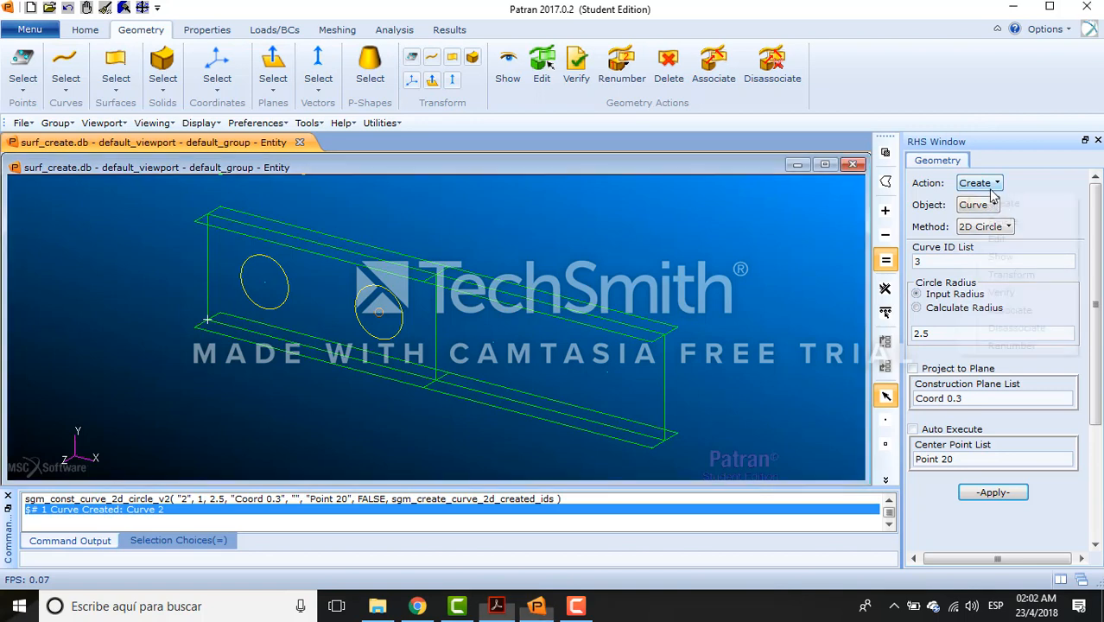
Set the geometry action to edit a surface with the Extend method
{"action": "left_click", "coordinate": [979, 183]}
{"action": "left_click", "coordinate": [1000, 239]}
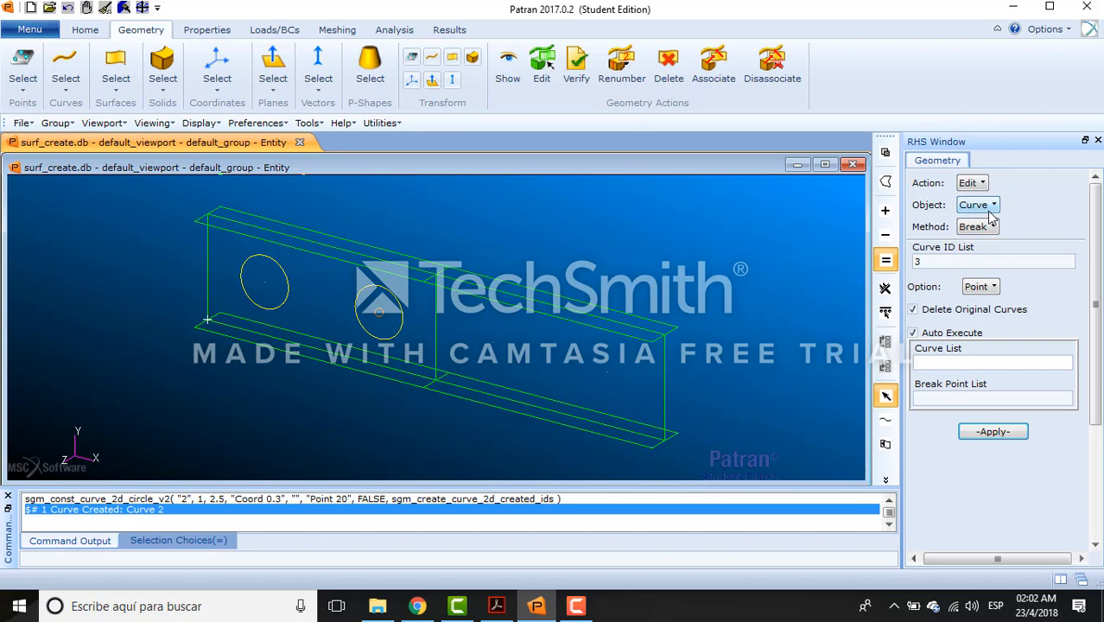
{"action": "left_click", "coordinate": [991, 207]}
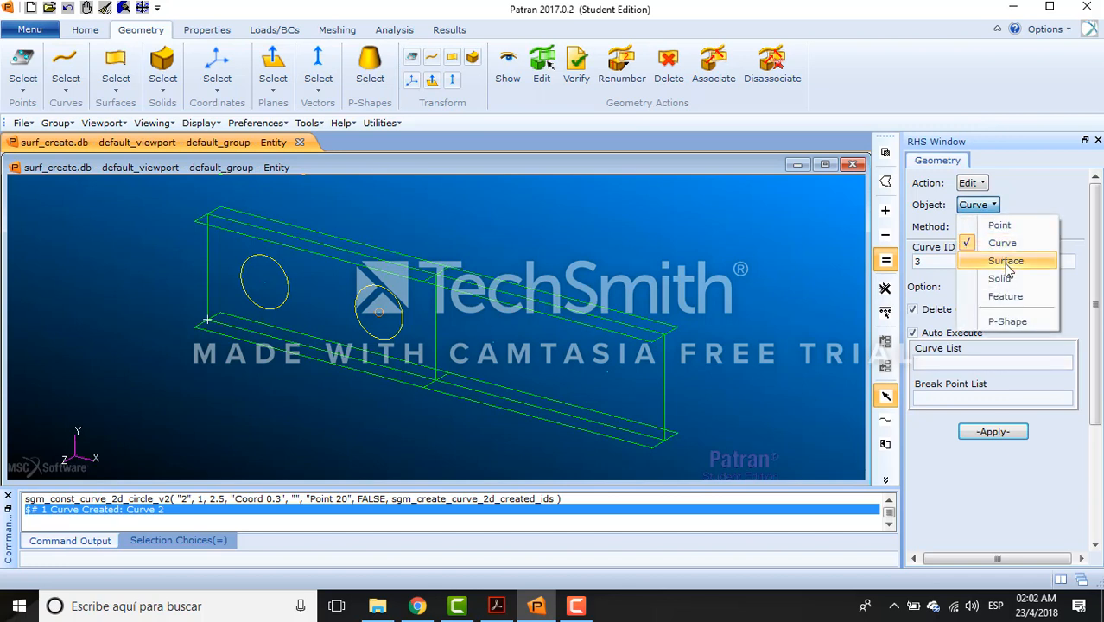
{"action": "left_click", "coordinate": [1001, 257]}
{"action": "left_click", "coordinate": [985, 229]}
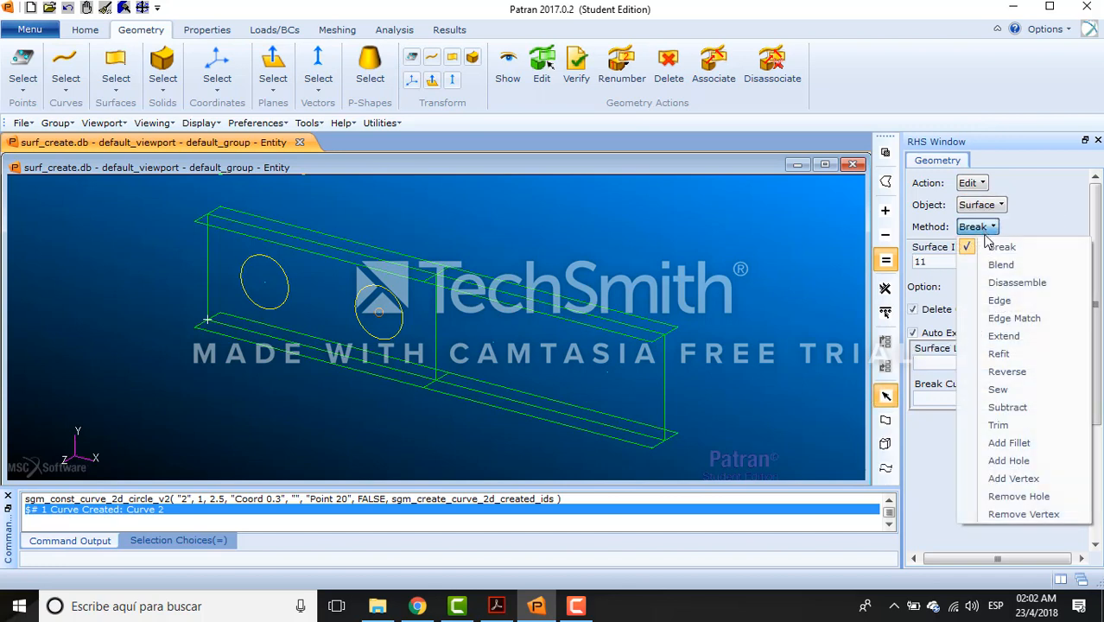
{"action": "left_click", "coordinate": [1004, 336]}
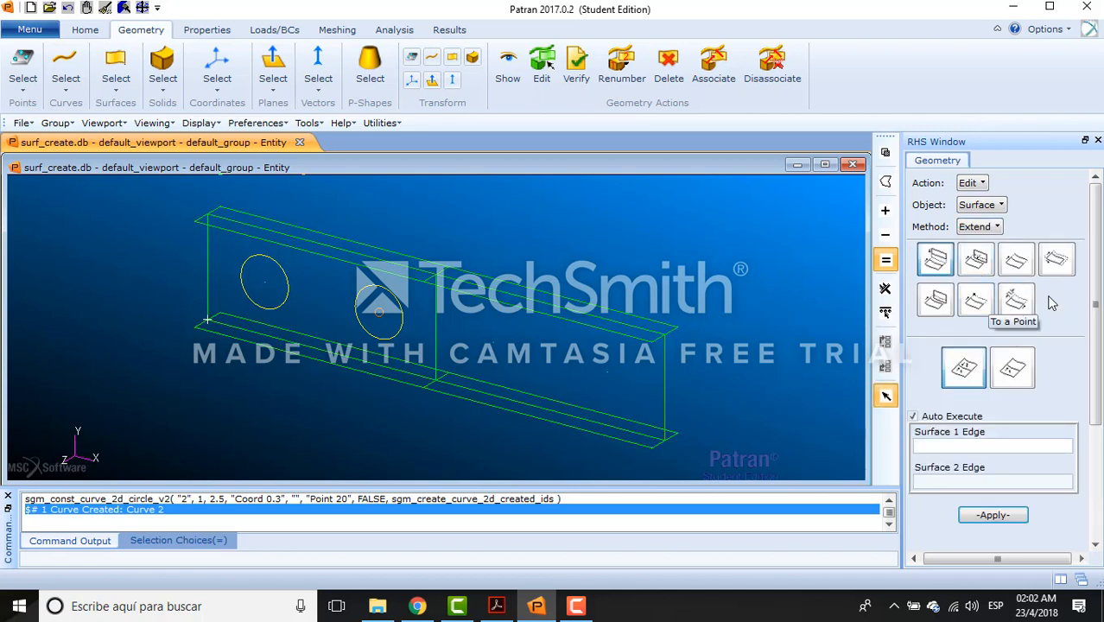
Choose extension by length with Edit All Associated Surfaces, set the length to 2.0 and turn off Auto Execute
{"action": "left_click", "coordinate": [1018, 300]}
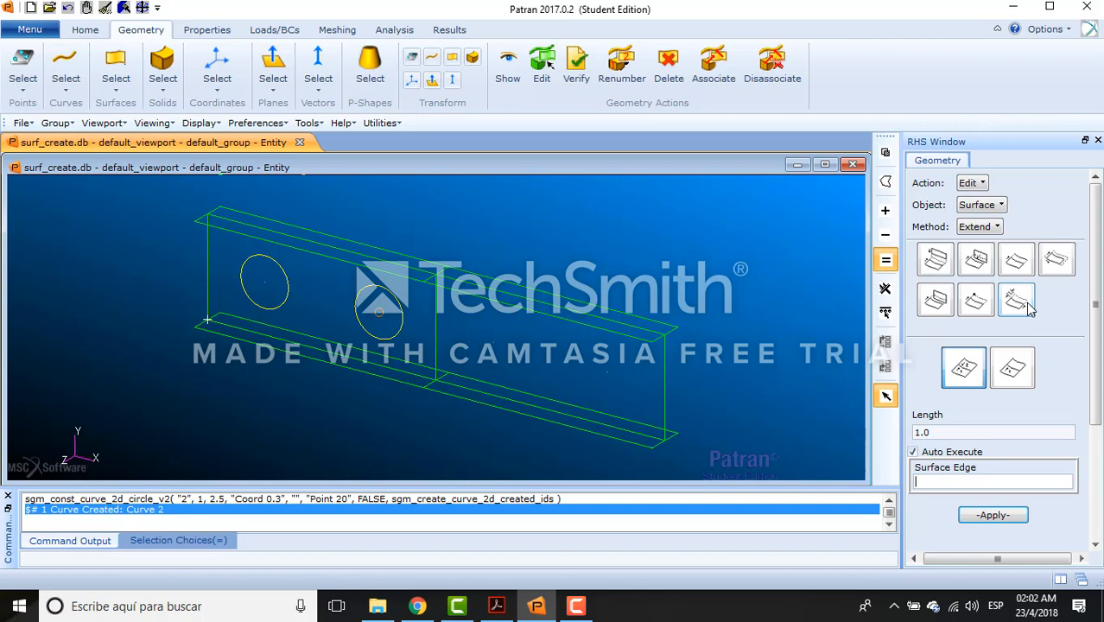
{"action": "left_click", "coordinate": [966, 373]}
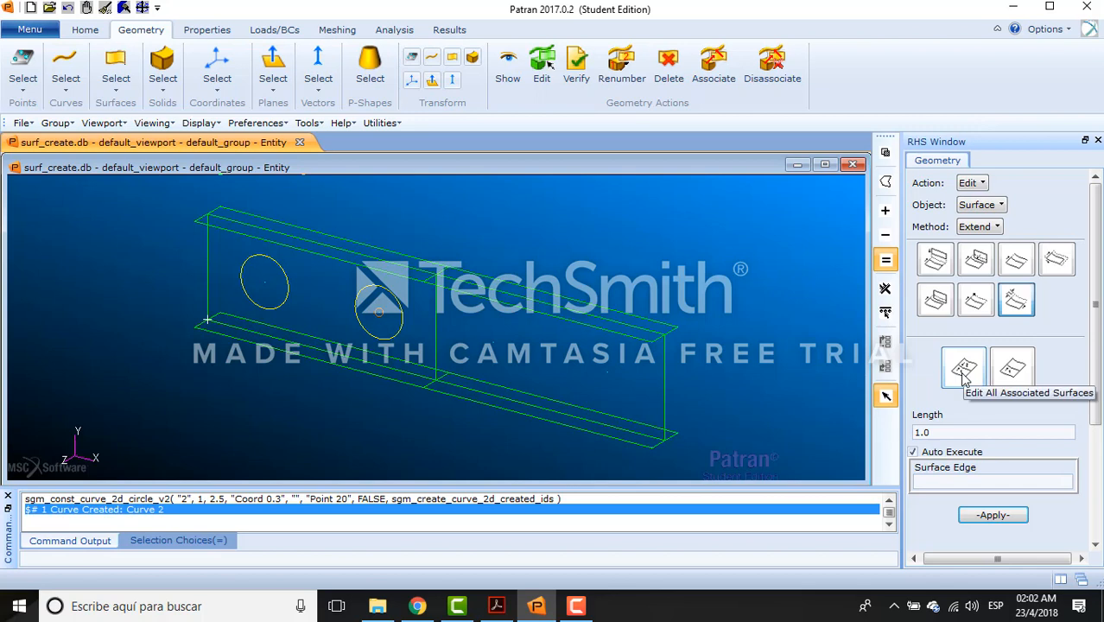
{"action": "left_click_drag", "start_coordinate": [930, 433], "coordinate": [912, 437]}
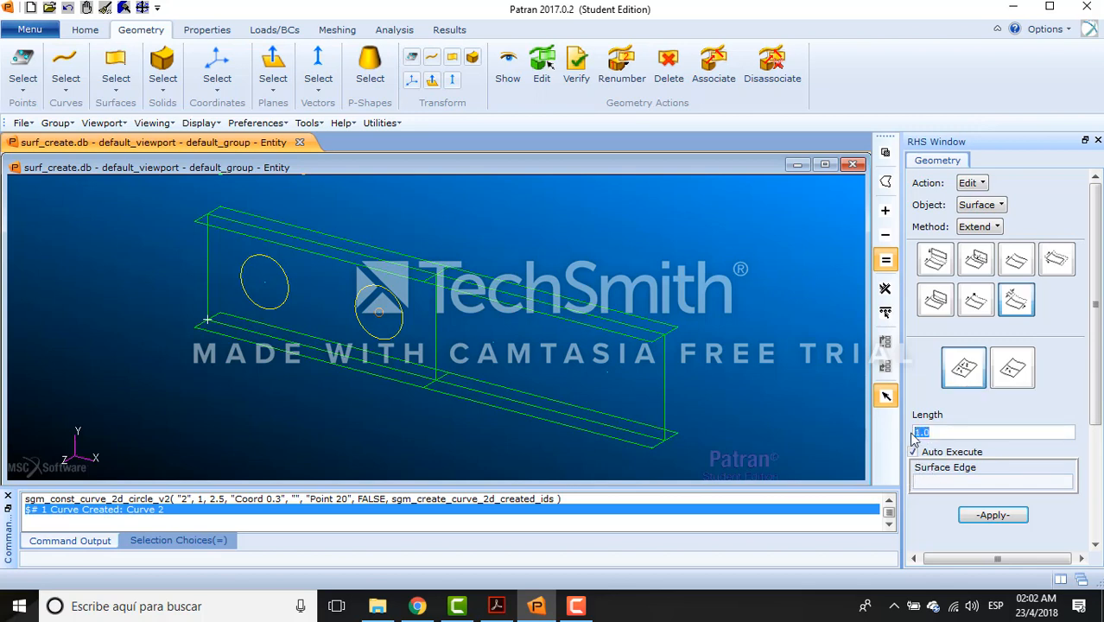
{"action": "type", "text": "2.0"}
{"action": "left_click", "coordinate": [914, 452]}
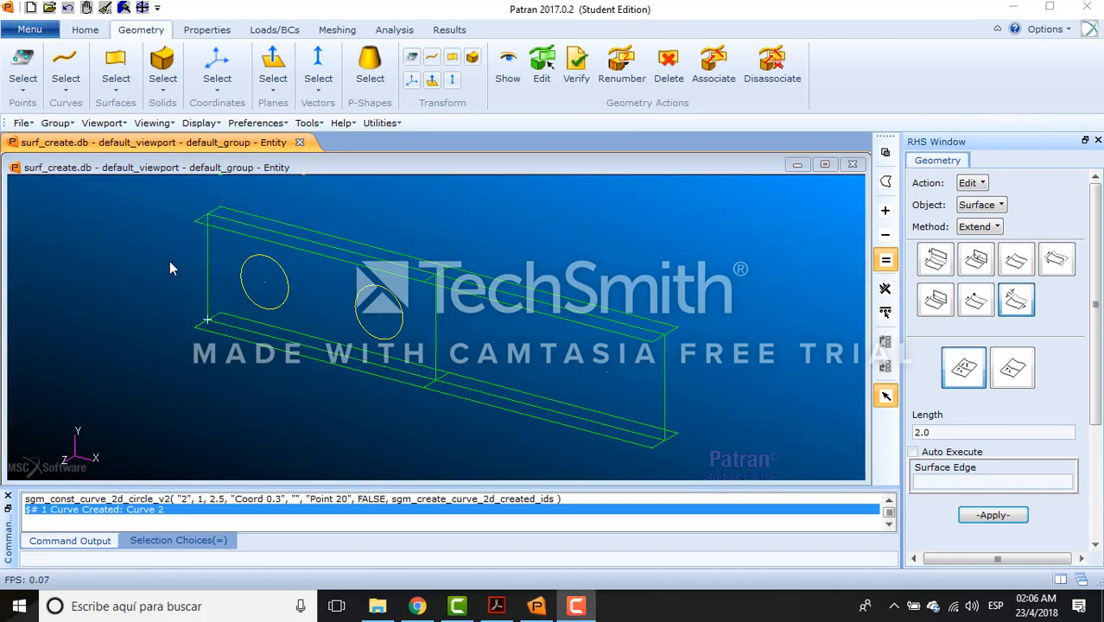
Extend the first bay's front upper flange by 2.0 at its outer end edge, Surface 2.1
{"action": "left_click", "coordinate": [963, 485]}
{"action": "left_click", "coordinate": [204, 219]}
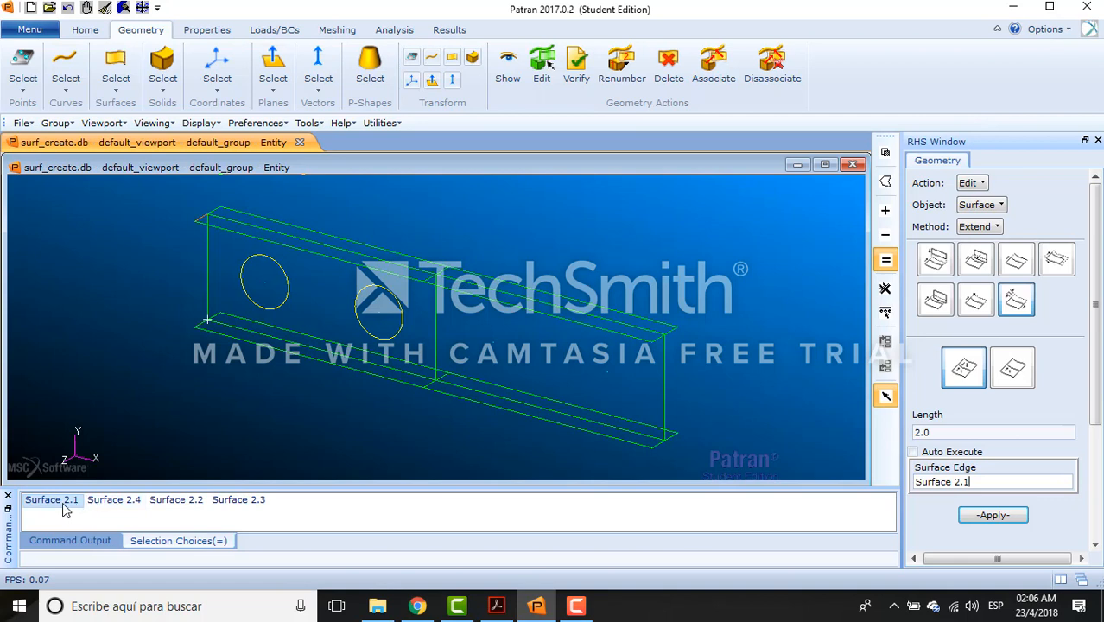
{"action": "left_click", "coordinate": [63, 509]}
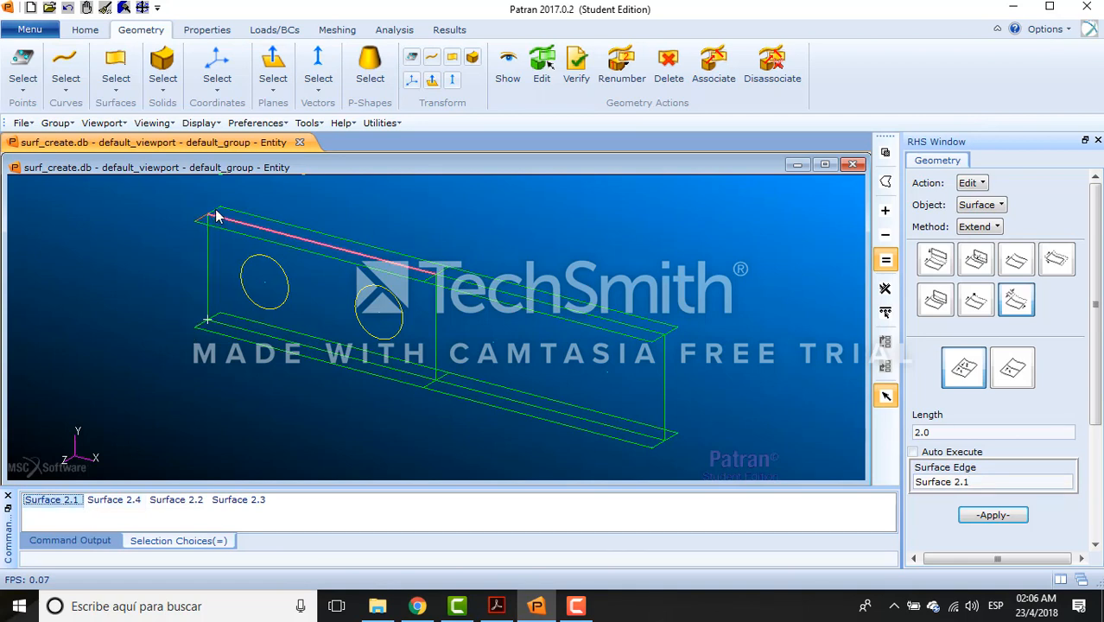
{"action": "left_click", "coordinate": [981, 515]}
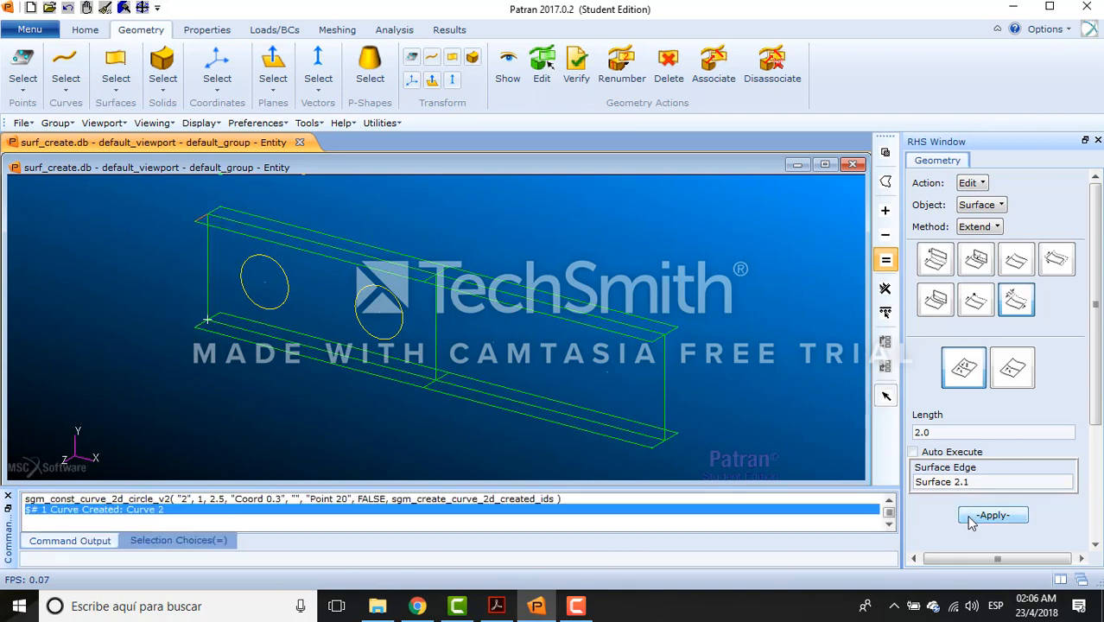
Extend the first bay's rear upper flange by the same length at its outer end edge, Surface 3.1
{"action": "left_click", "coordinate": [230, 217]}
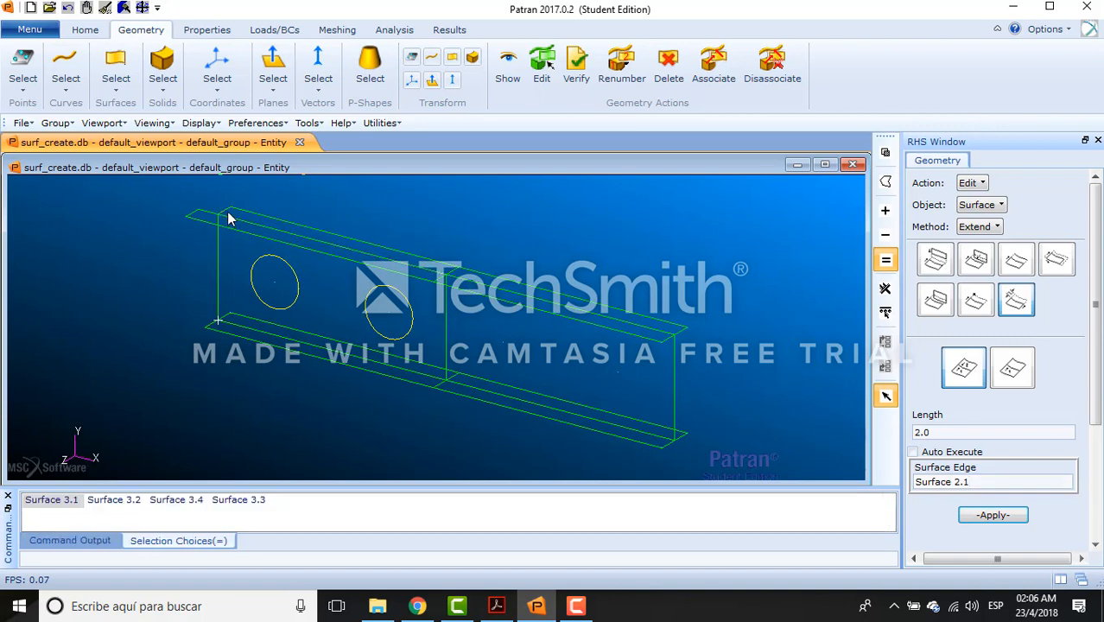
{"action": "left_click", "coordinate": [60, 503]}
{"action": "left_click", "coordinate": [1000, 517]}
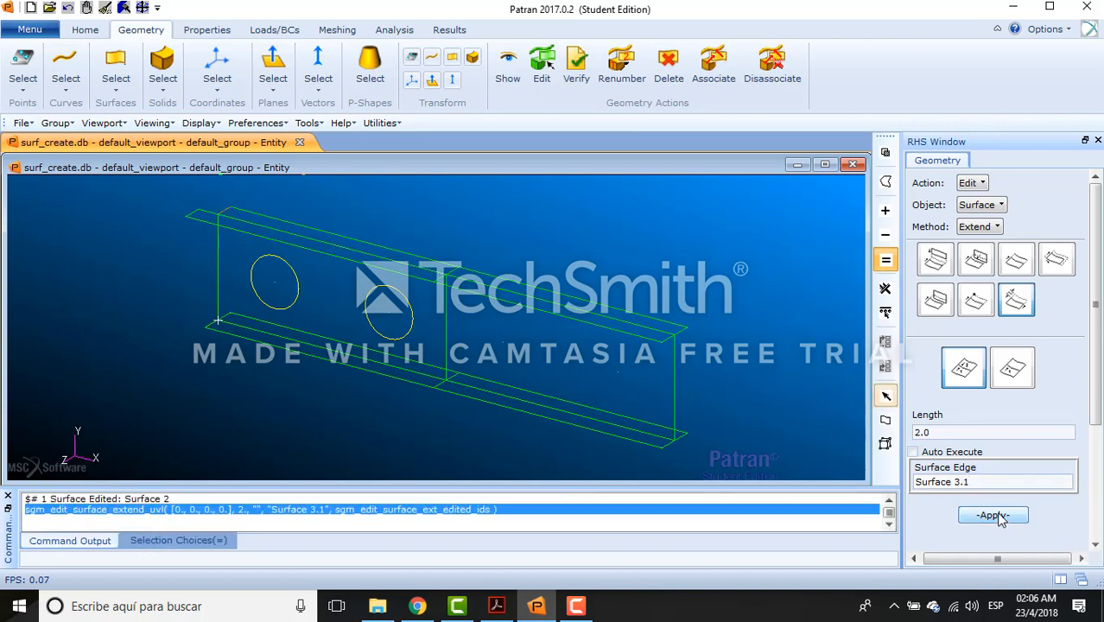
Extend the first bay's front lower flange by 2.0 at its outer end edge, Surface 4.1
{"action": "left_click", "coordinate": [215, 327]}
{"action": "left_click", "coordinate": [62, 501]}
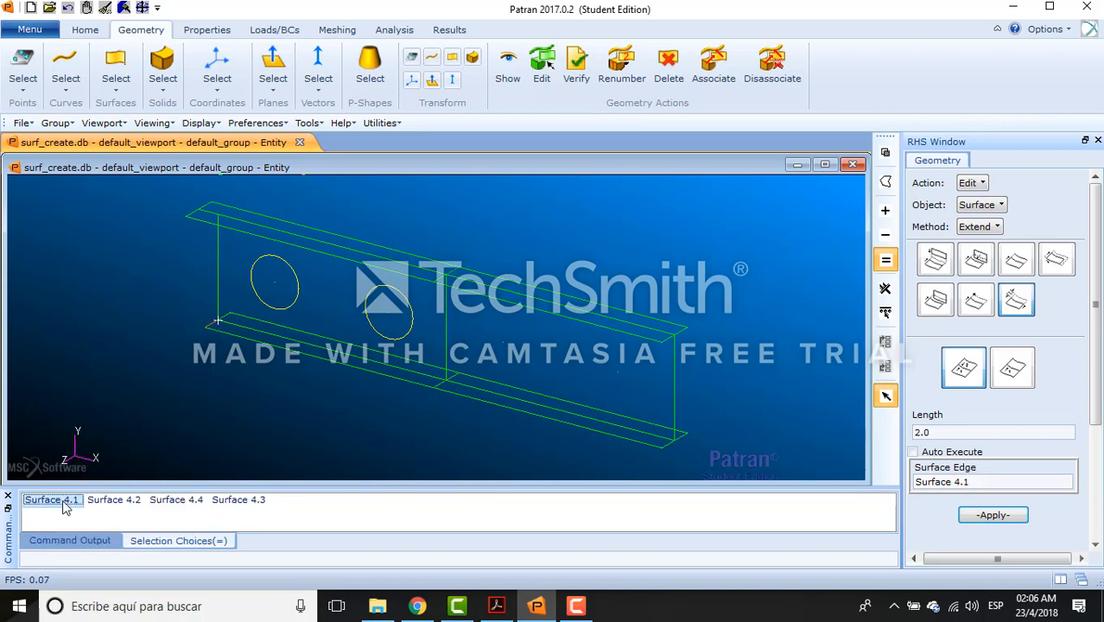
{"action": "left_click", "coordinate": [996, 516]}
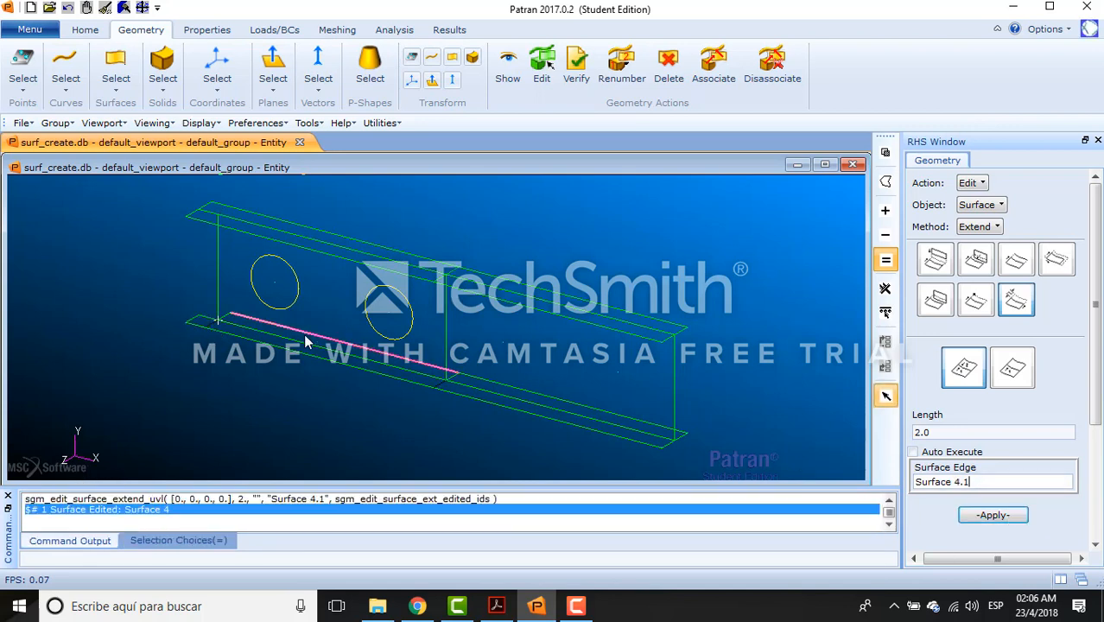
Extend the first bay's rear lower flange and web by 2.0 at their outer end edges, Surface 5.1 and Surface 1.1
{"action": "left_click", "coordinate": [223, 319]}
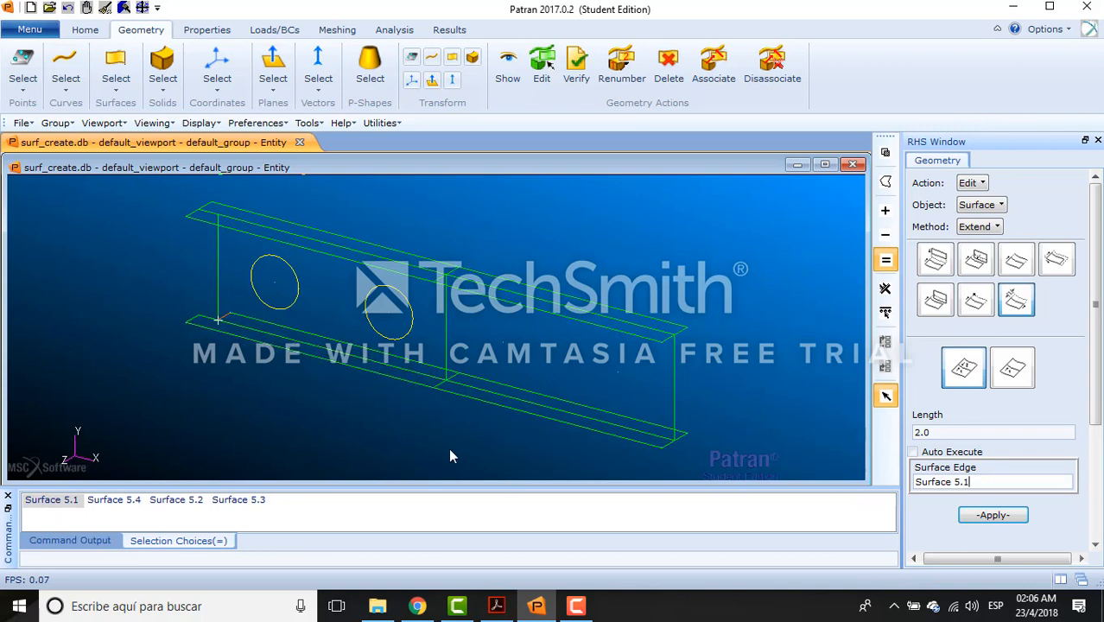
{"action": "left_click", "coordinate": [991, 516]}
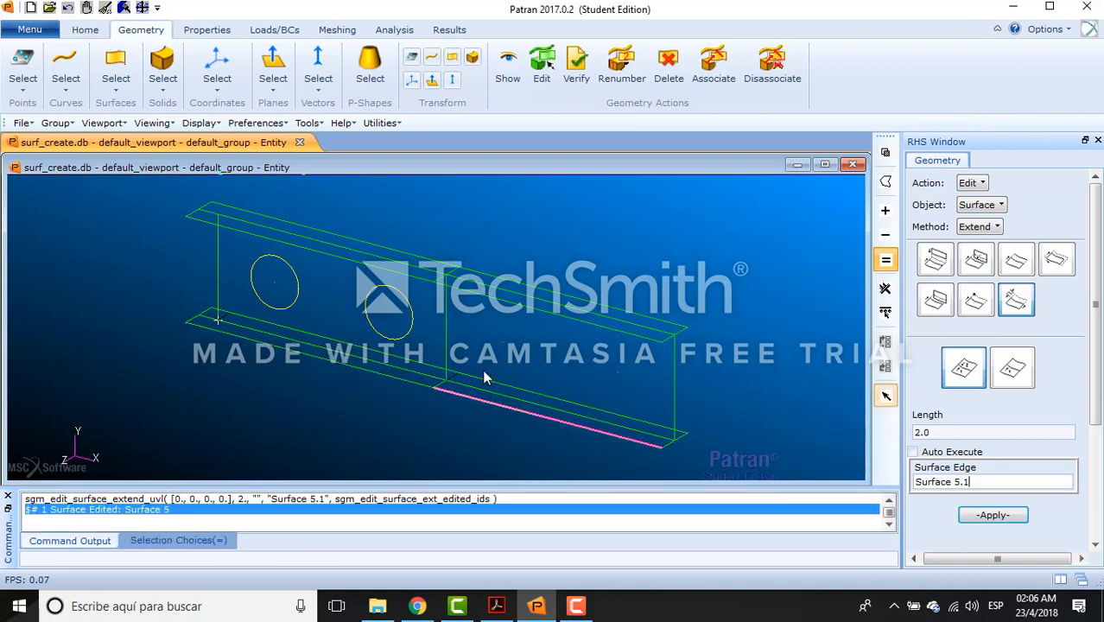
{"action": "left_click", "coordinate": [217, 274]}
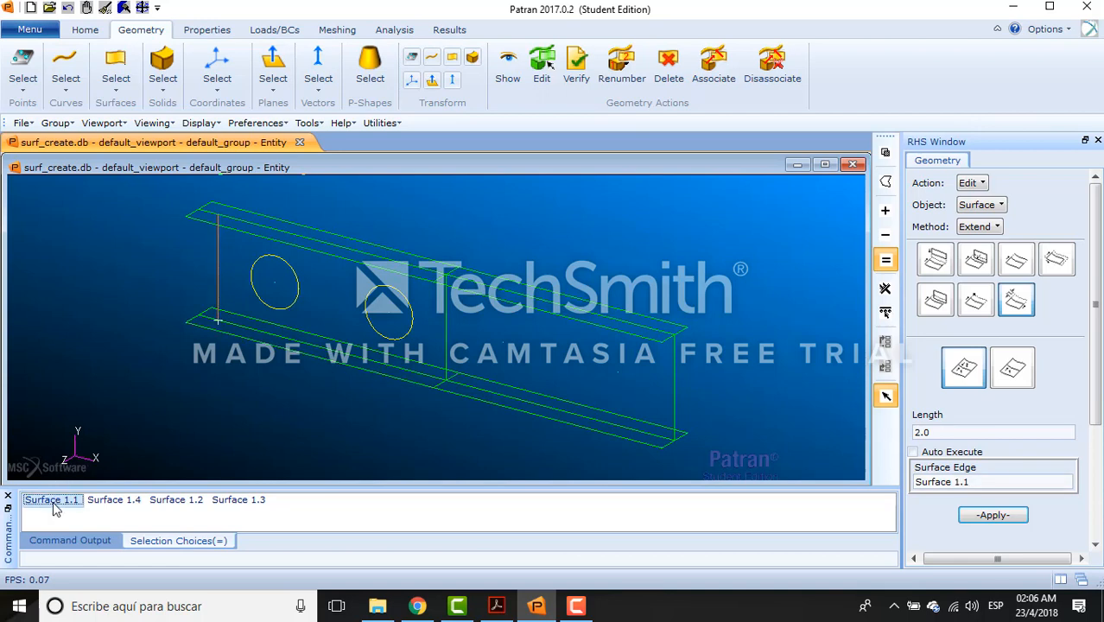
{"action": "left_click", "coordinate": [989, 516]}
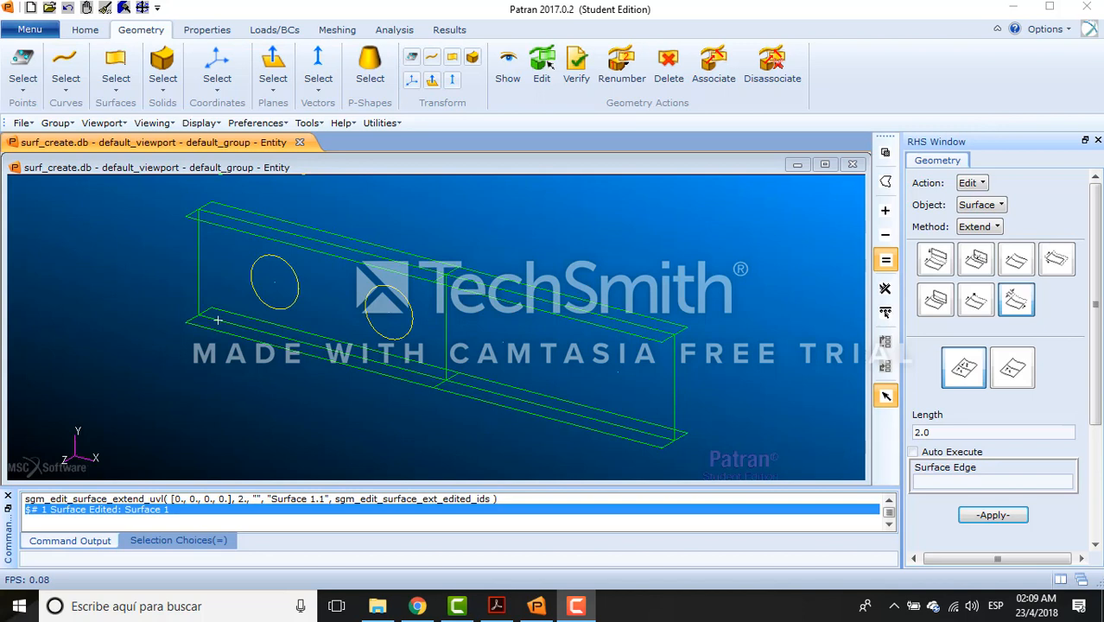
Set the geometry action to edit a surface with the Break method, using the Curve option with Auto Execute off
{"action": "key", "text": "alt+Tab"}
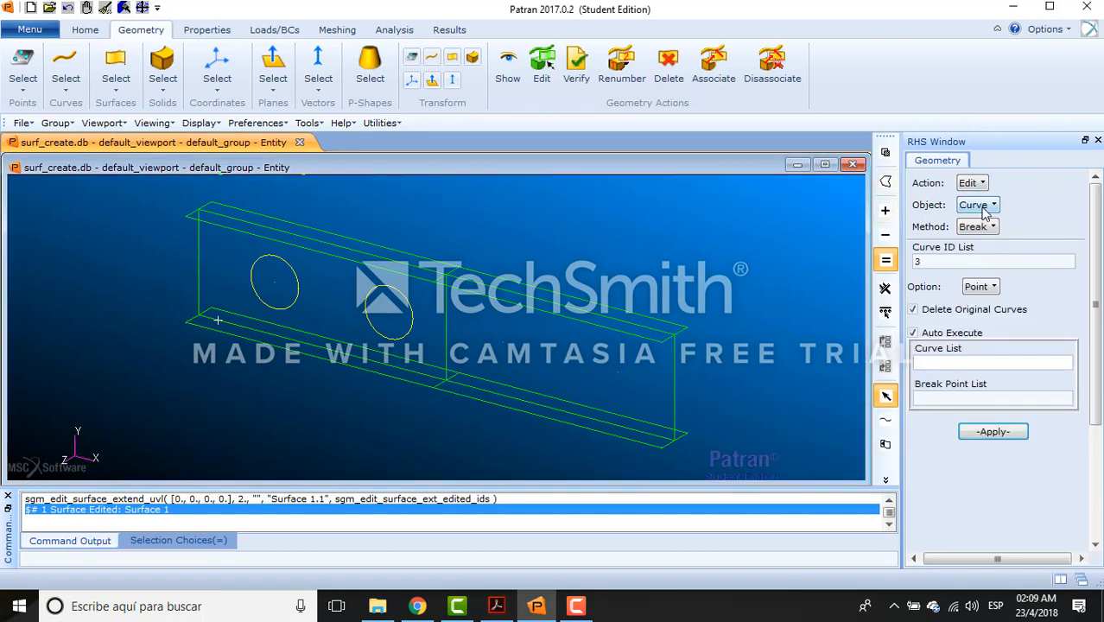
{"action": "left_click", "coordinate": [985, 209]}
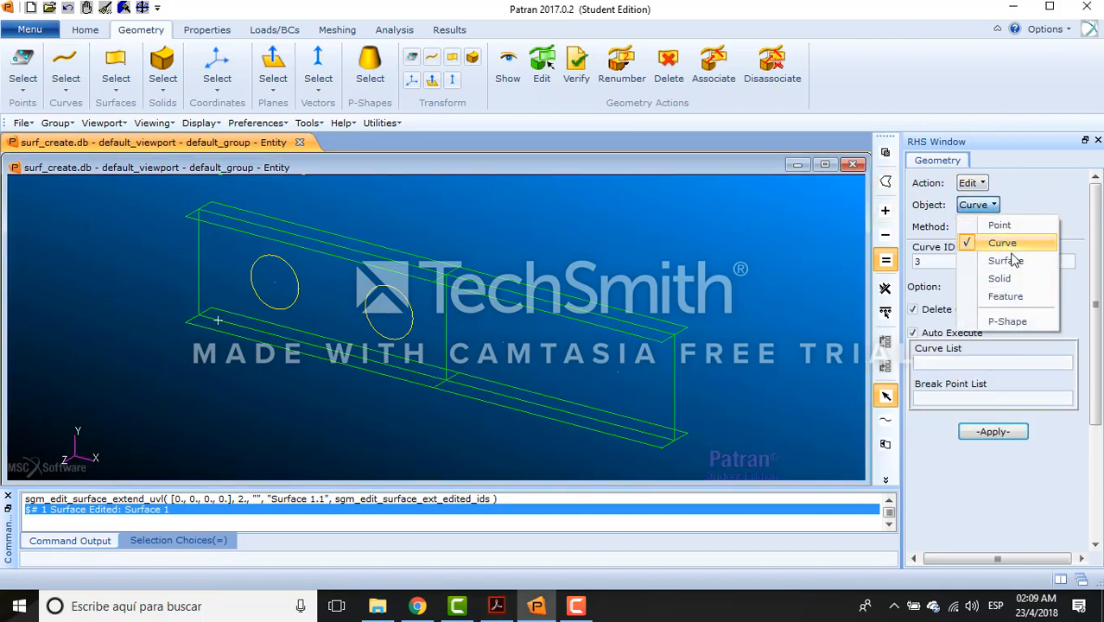
{"action": "left_click", "coordinate": [1013, 260]}
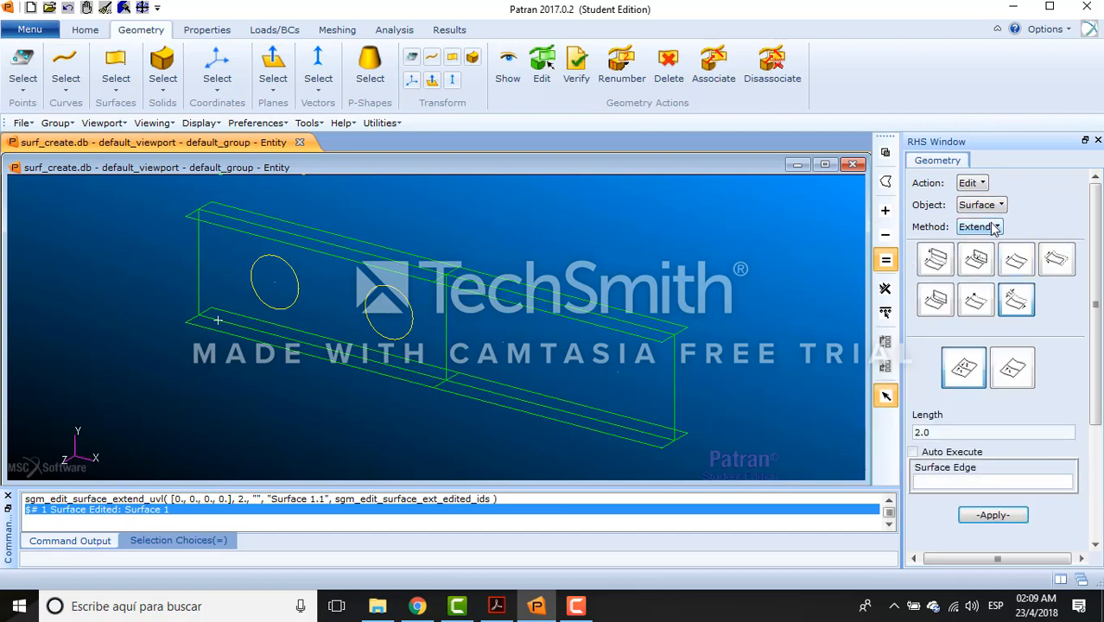
{"action": "left_click", "coordinate": [994, 227]}
{"action": "left_click", "coordinate": [1008, 248]}
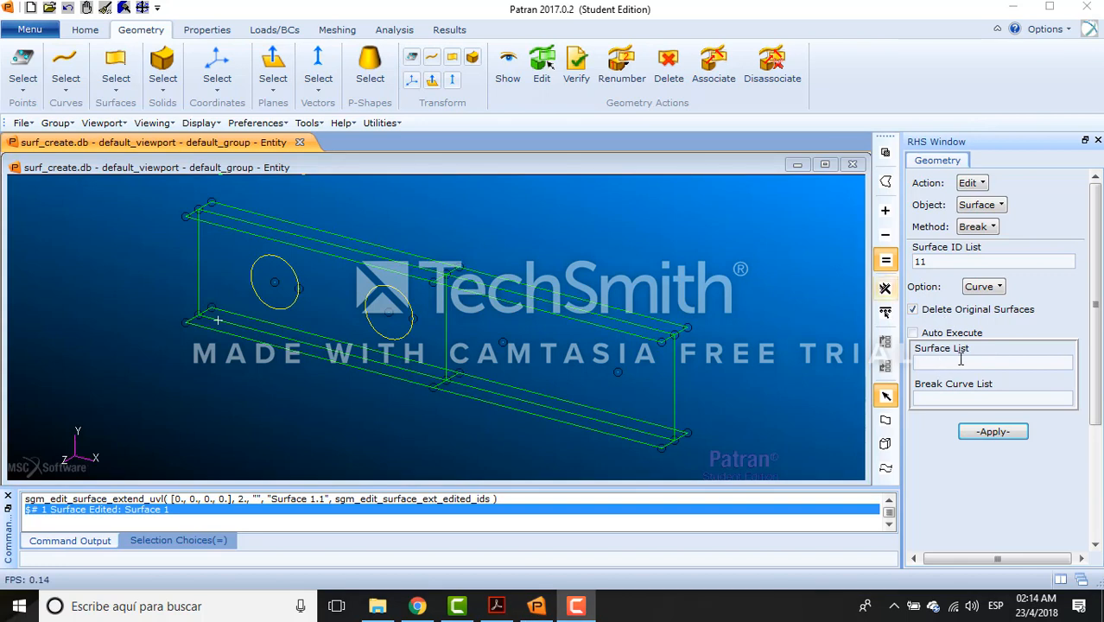
{"action": "left_click", "coordinate": [985, 184]}
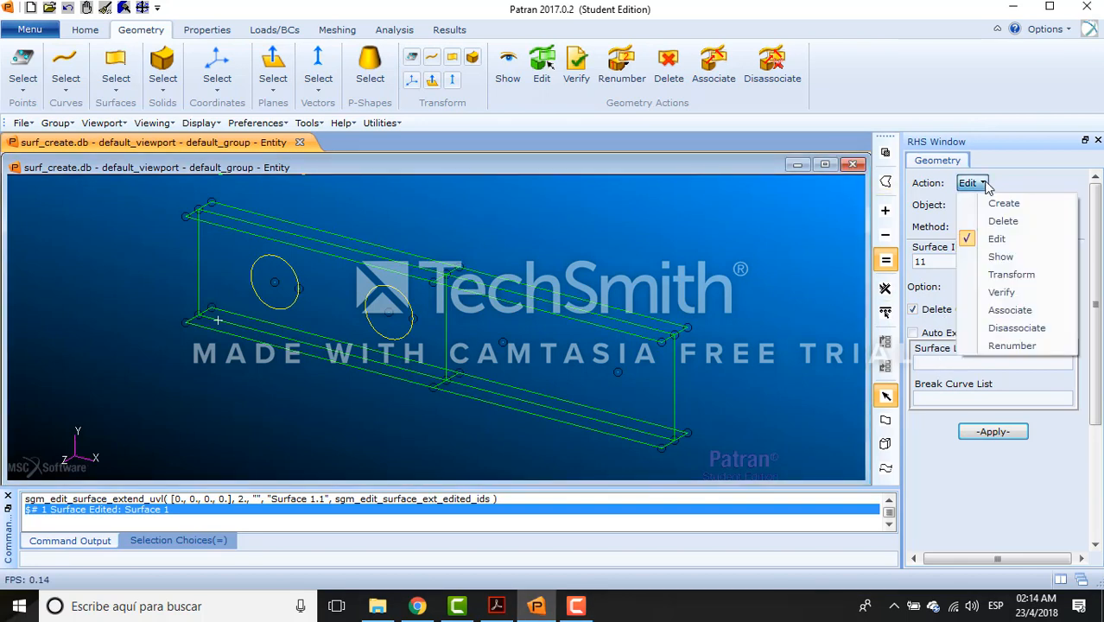
{"action": "left_click", "coordinate": [985, 184]}
{"action": "left_click", "coordinate": [972, 187]}
{"action": "left_click", "coordinate": [770, 229]}
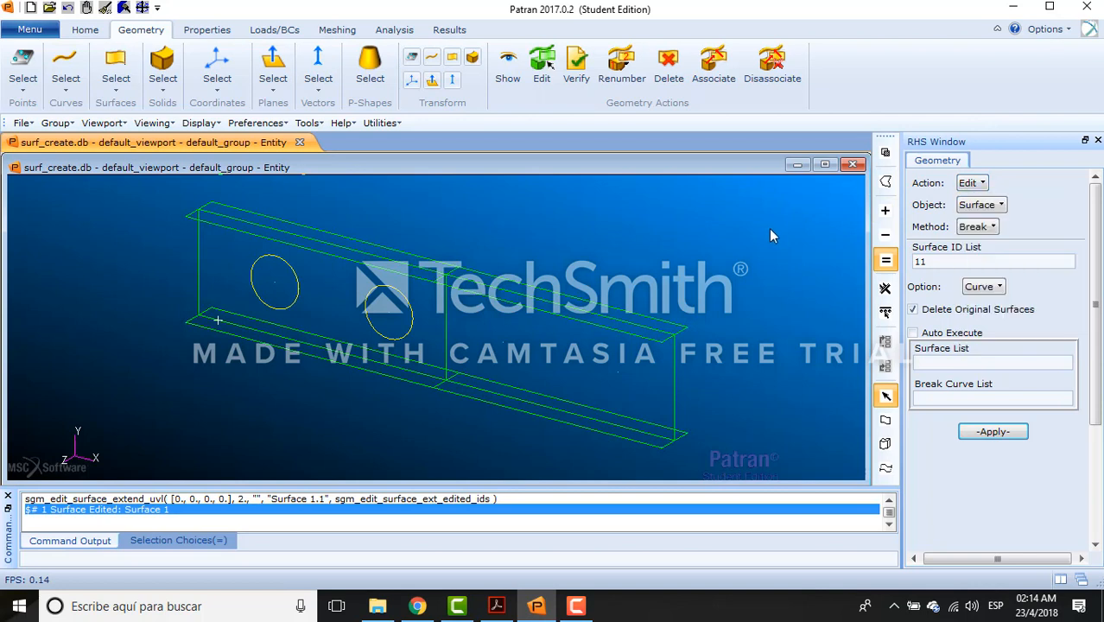
Break the first bay's web, Surface 1, along the two hole circles, Curve 1 and 2, and delete the original surface
{"action": "left_click", "coordinate": [934, 365]}
{"action": "left_click", "coordinate": [465, 353]}
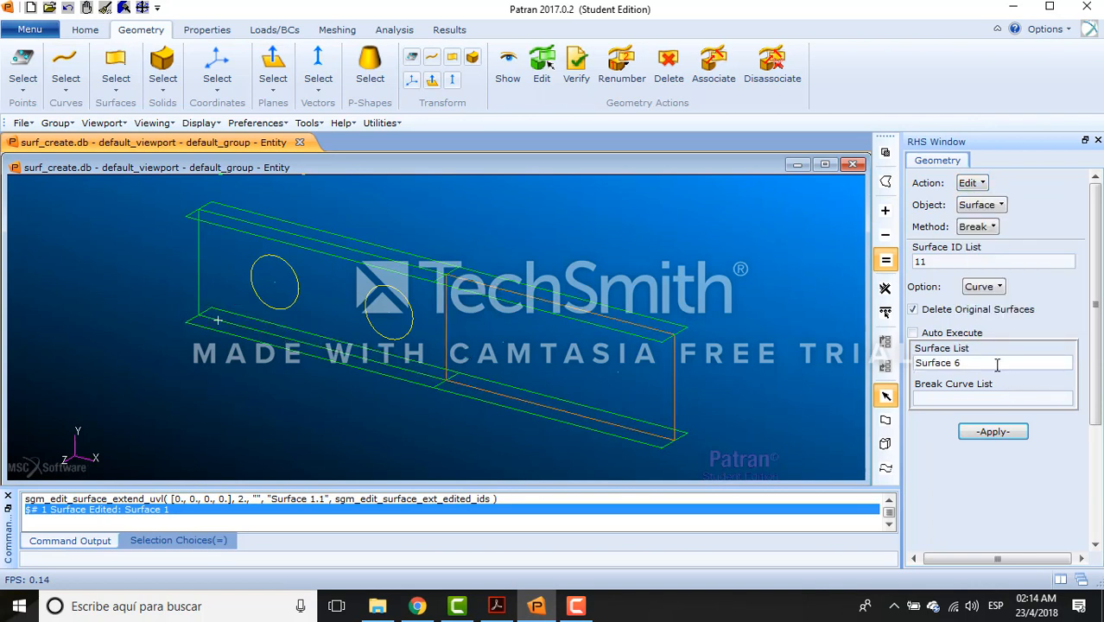
{"action": "left_click", "coordinate": [444, 357]}
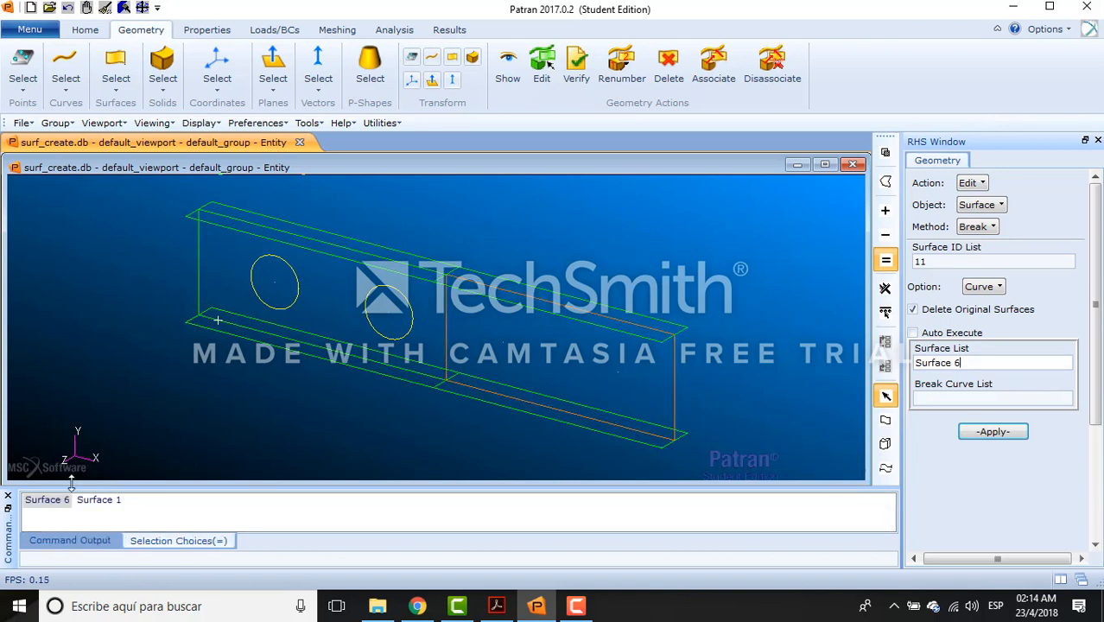
{"action": "left_click", "coordinate": [99, 499]}
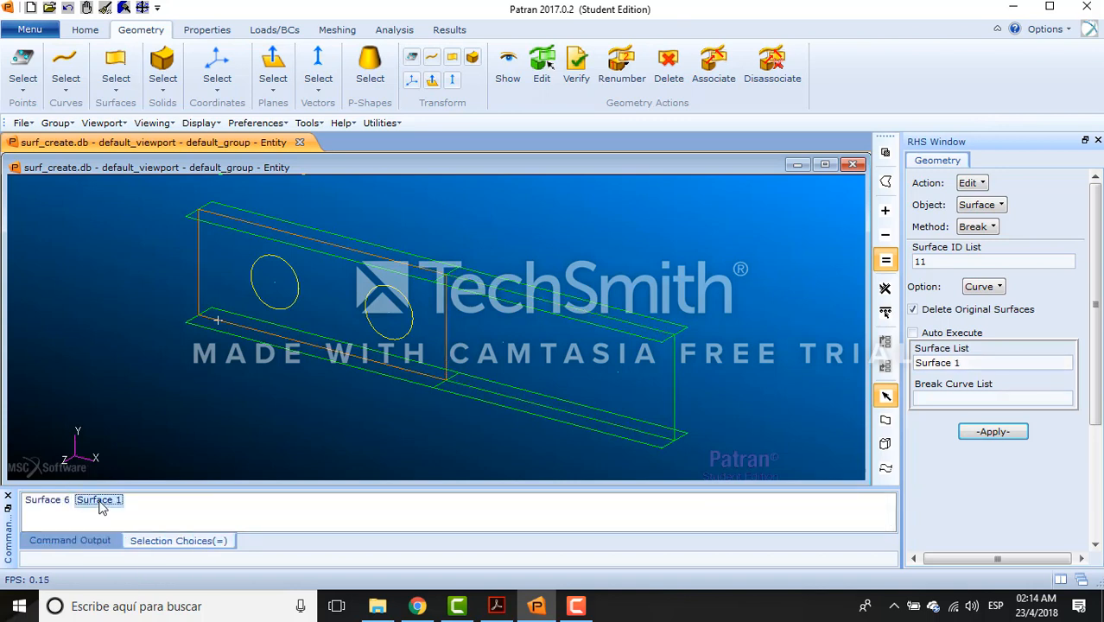
{"action": "left_click", "coordinate": [942, 402]}
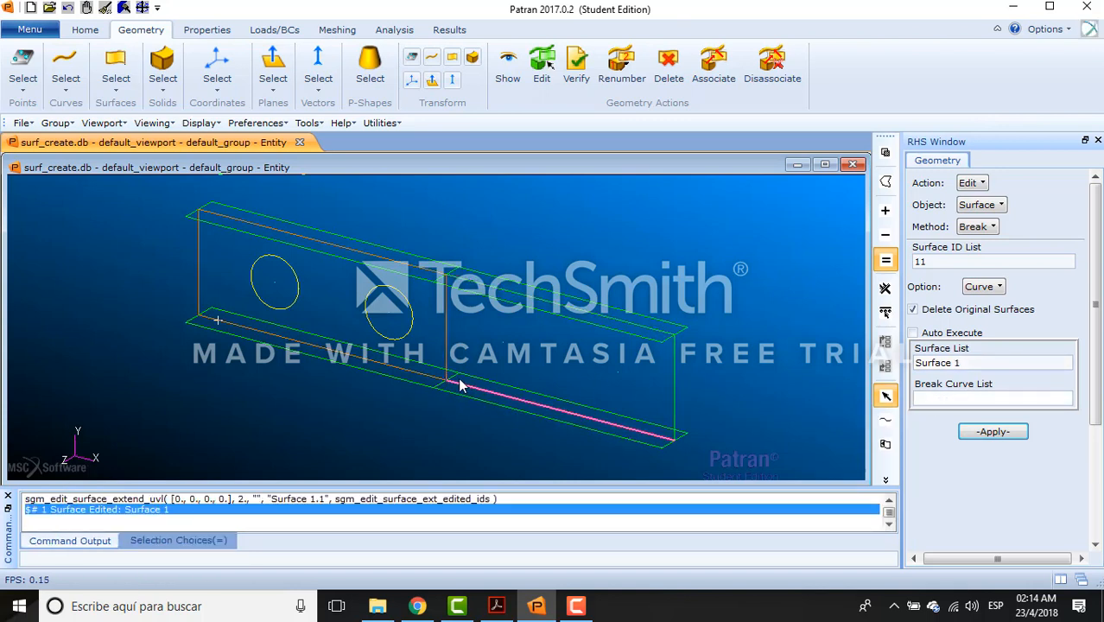
{"action": "left_click", "coordinate": [419, 312]}
{"action": "left_click", "coordinate": [255, 283]}
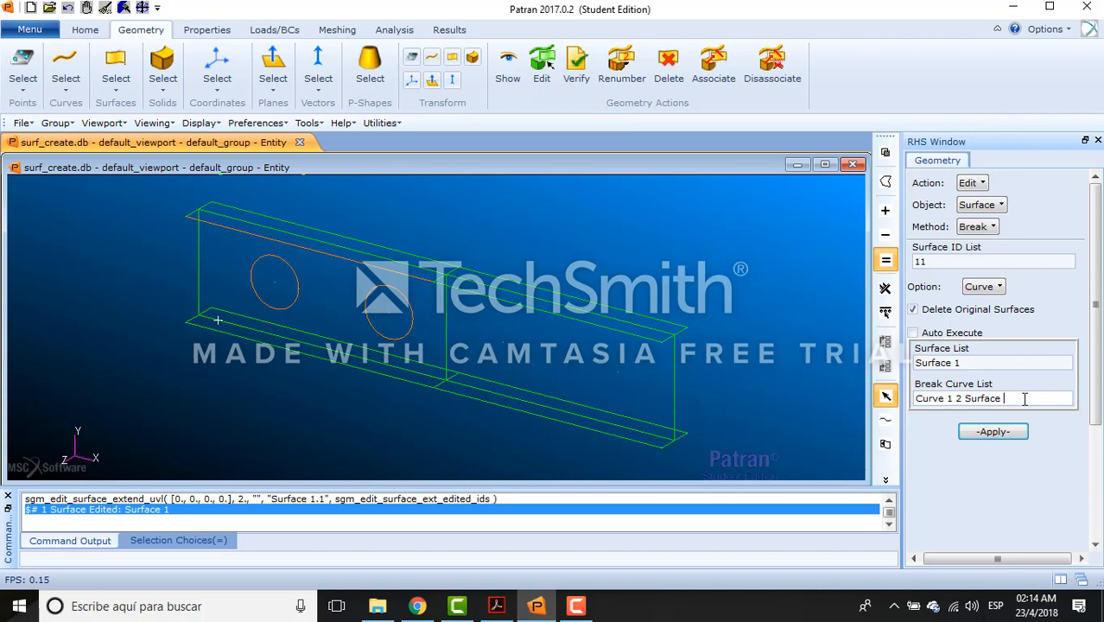
{"action": "key", "text": "BackSpace"}
{"action": "key", "text": "BackSpace"}
{"action": "key", "text": "BackSpace"}
{"action": "key", "text": "BackSpace"}
{"action": "key", "text": "BackSpace"}
{"action": "key", "text": "BackSpace"}
{"action": "key", "text": "BackSpace"}
{"action": "left_click", "coordinate": [993, 431]}
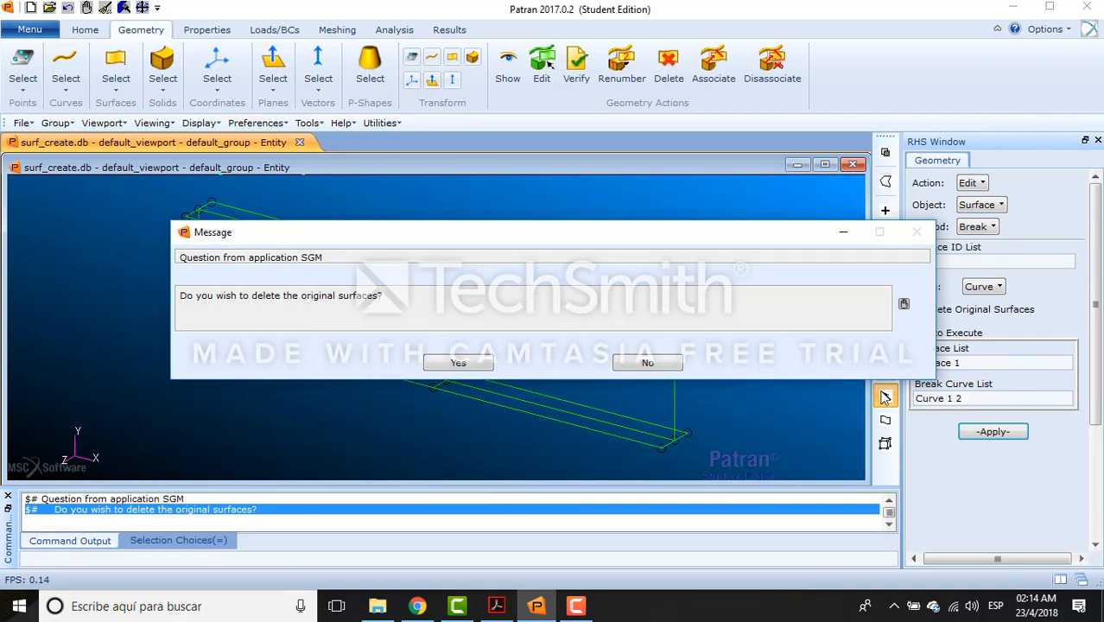
{"action": "left_click", "coordinate": [456, 363]}
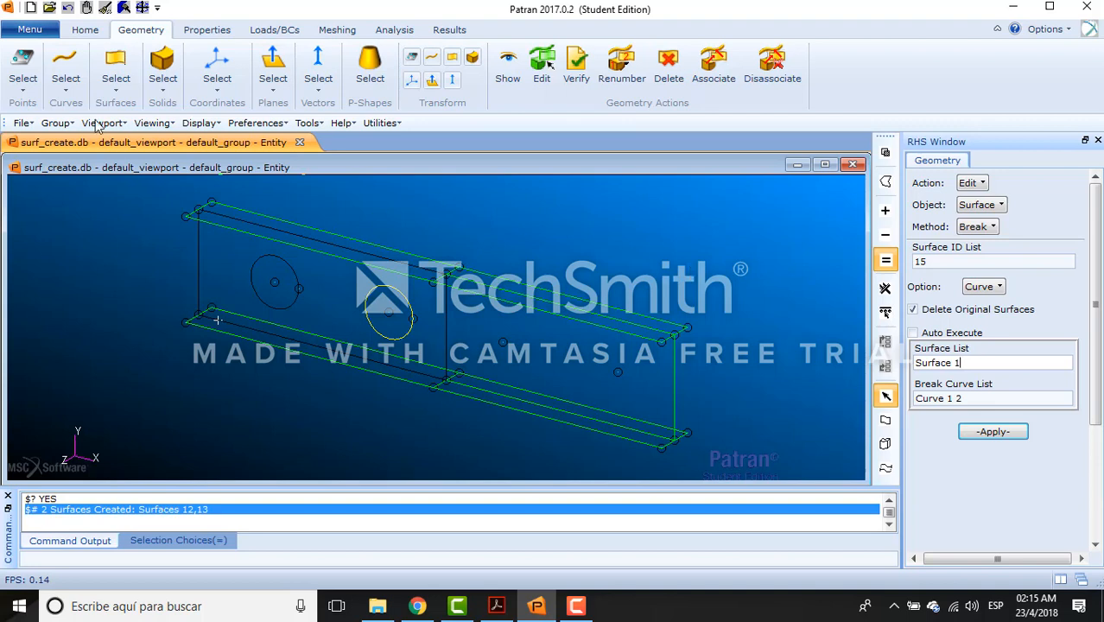
Toggle the point markers to their small display size
{"action": "left_click", "coordinate": [95, 30]}
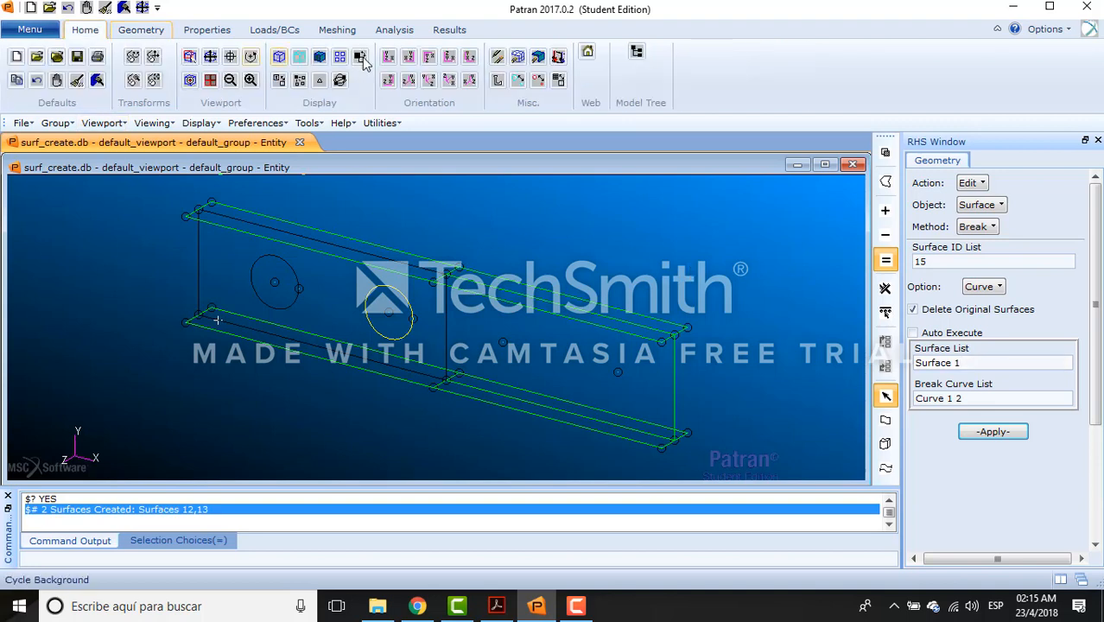
{"action": "left_click", "coordinate": [537, 80]}
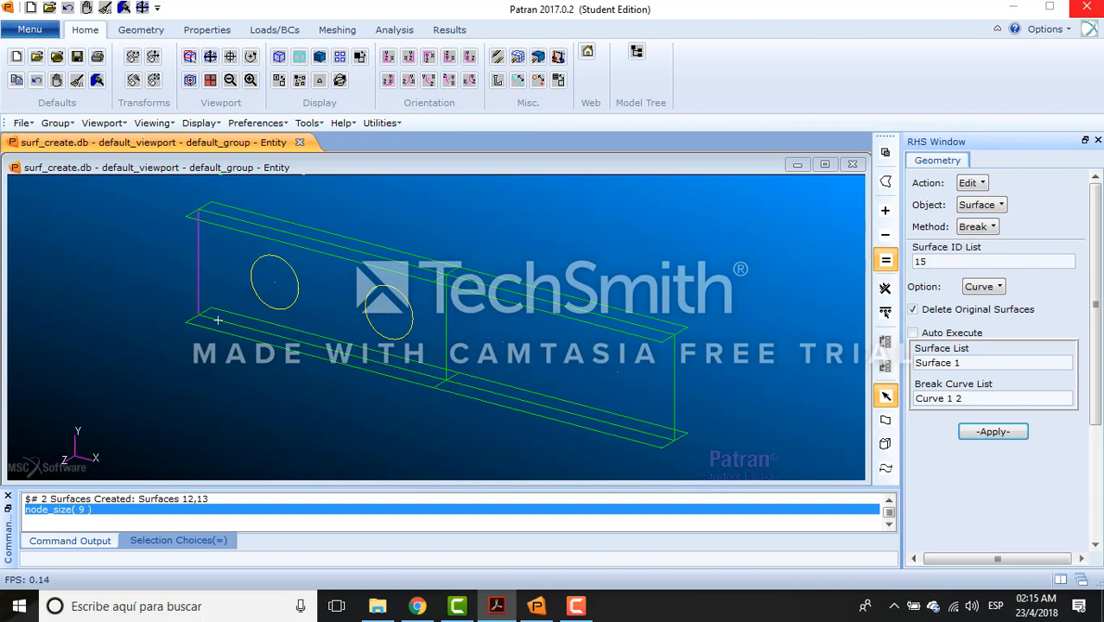
Delete the two circular surfaces inside the first bay's web holes, Surface 12 and 14
{"action": "left_click", "coordinate": [979, 186]}
{"action": "left_click", "coordinate": [1003, 222]}
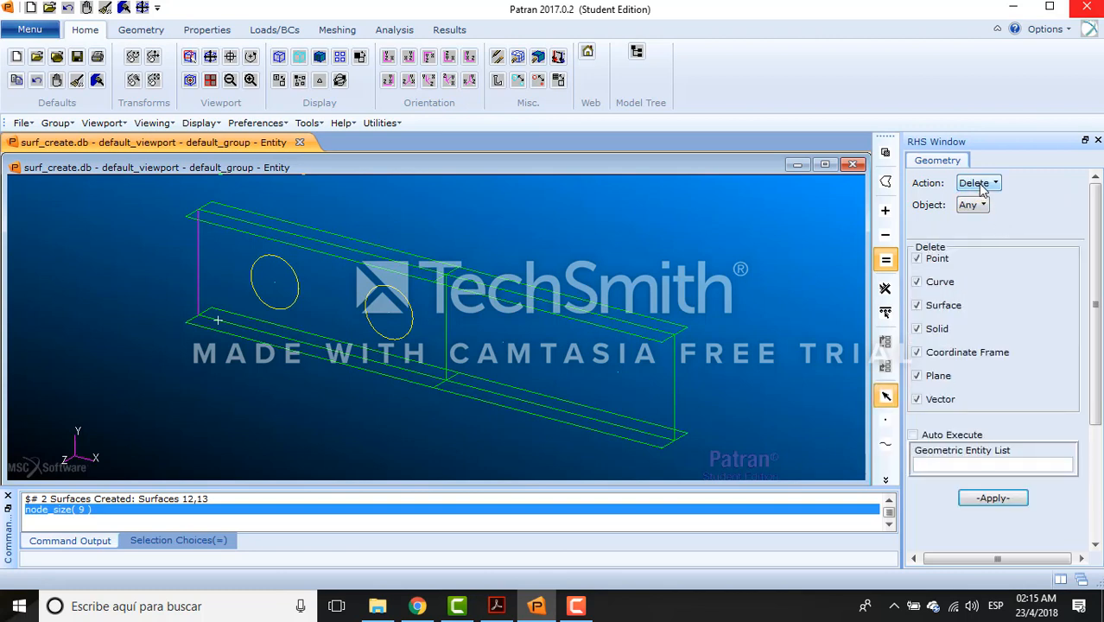
{"action": "left_click", "coordinate": [980, 207]}
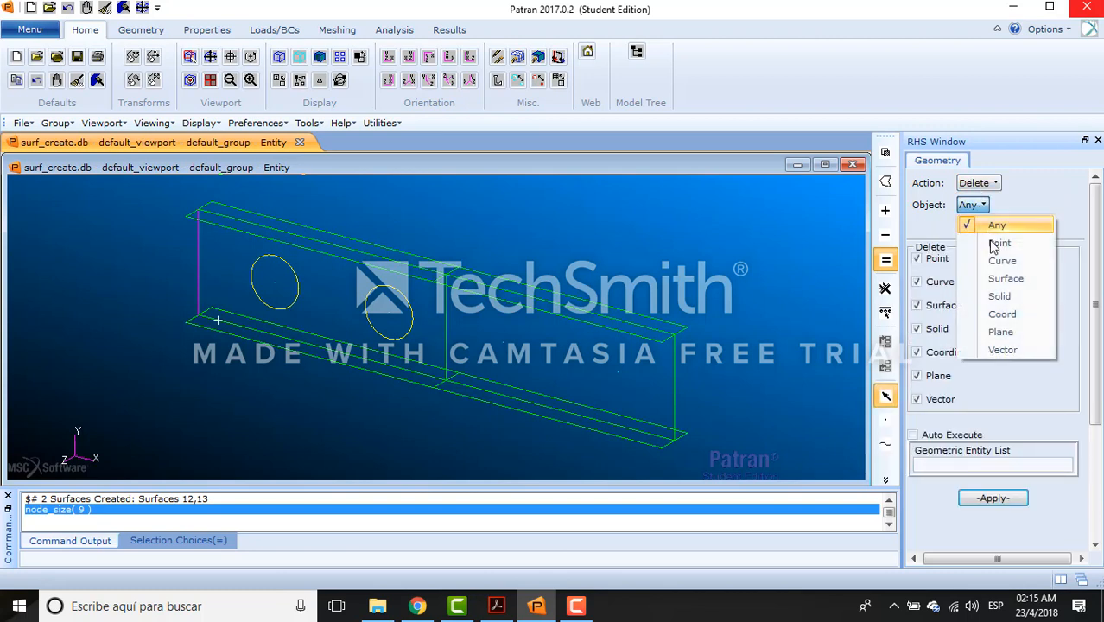
{"action": "left_click", "coordinate": [1006, 279]}
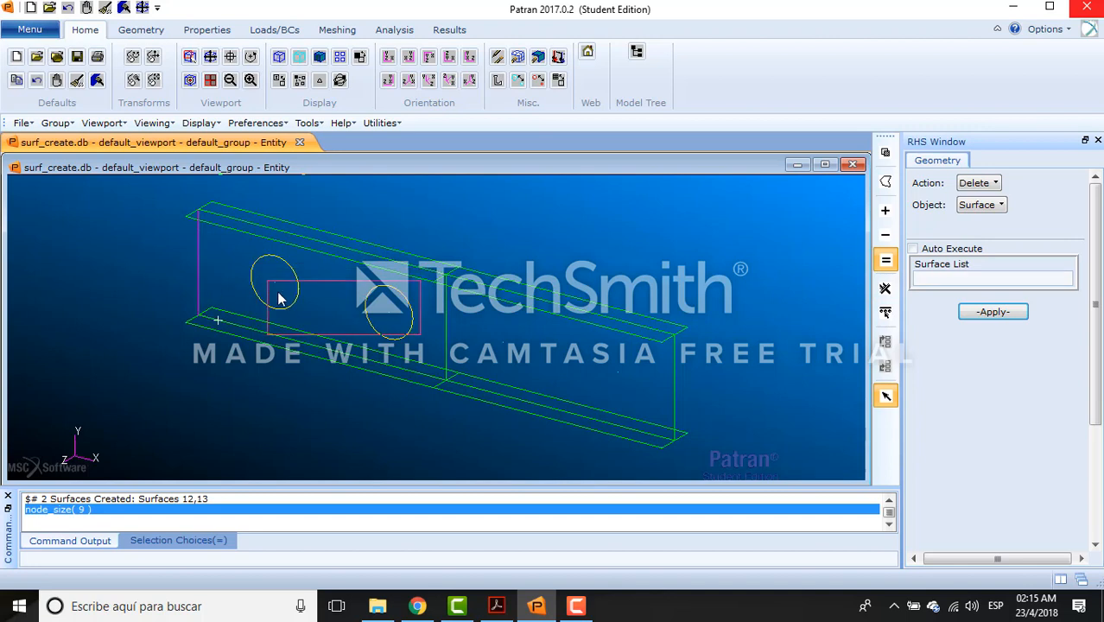
{"action": "left_click_drag", "start_coordinate": [422, 336], "coordinate": [295, 285]}
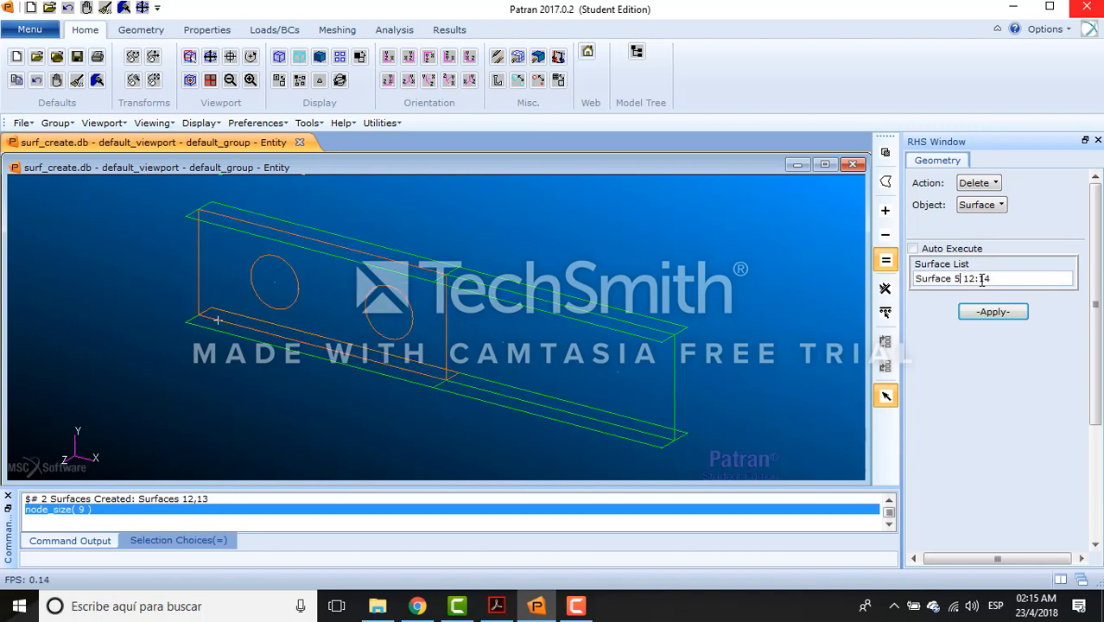
{"action": "key", "text": "BackSpace"}
{"action": "type", "text": "0"}
{"action": "key", "text": "BackSpace"}
{"action": "left_click_drag", "start_coordinate": [994, 278], "coordinate": [955, 275]}
{"action": "key", "text": "BackSpace"}
{"action": "left_click", "coordinate": [1009, 313]}
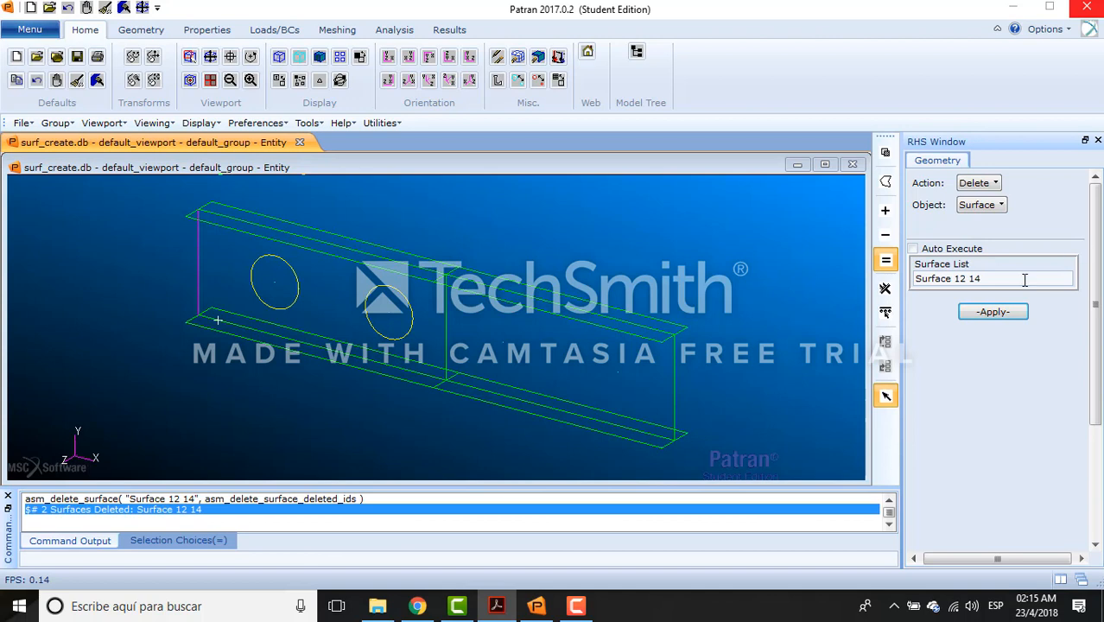
Inspect the holes in the first bay's web in smooth shaded display and return to wireframe
{"action": "left_click", "coordinate": [318, 60]}
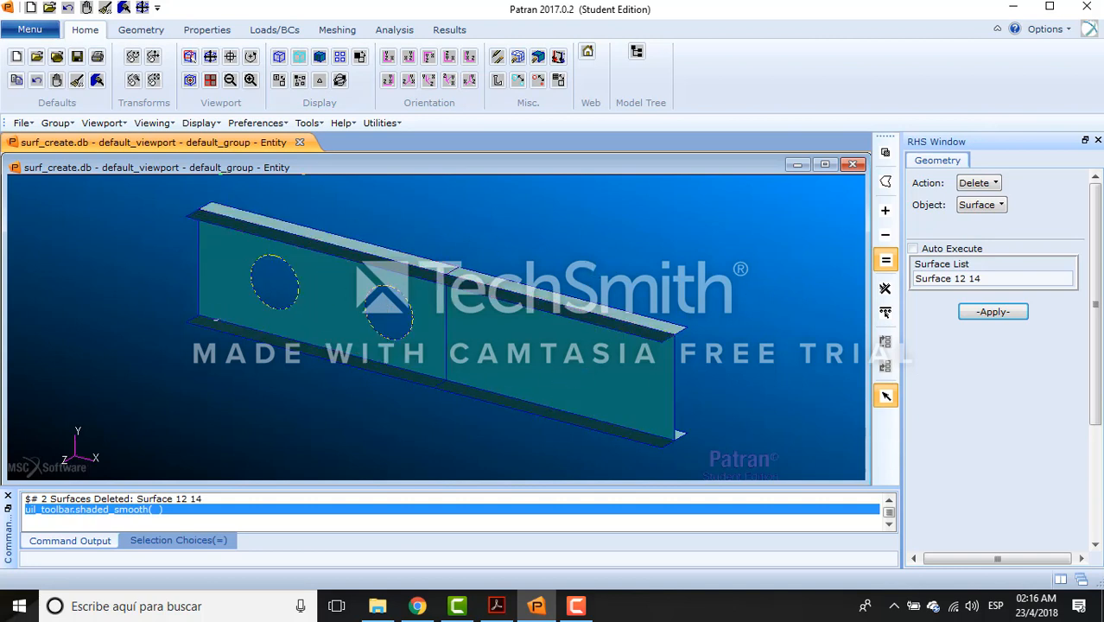
{"action": "left_click", "coordinate": [279, 57]}
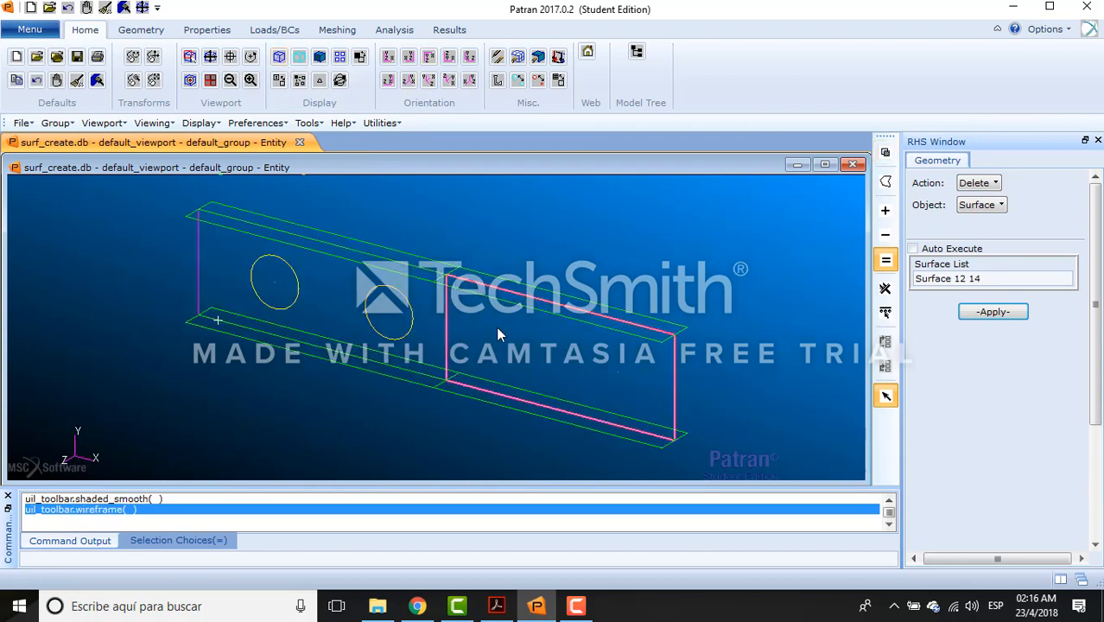
{"action": "key", "text": "alt+Tab"}
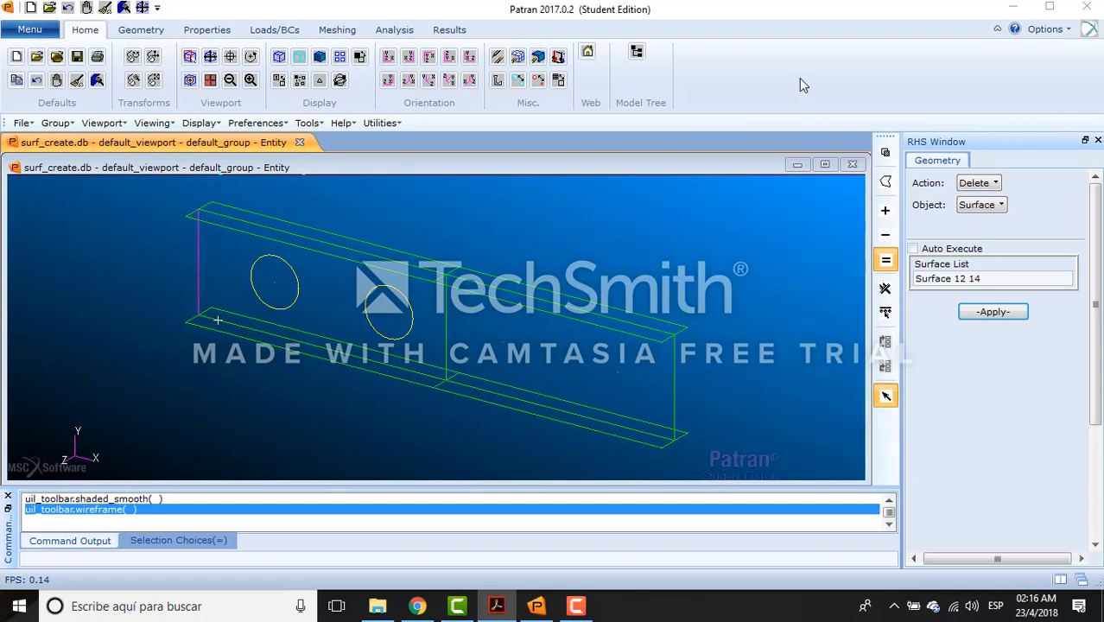
Set the geometry action to edit a surface with the Add Hole method, using the Center Point option and a hole radius of 2.5
{"action": "left_click", "coordinate": [979, 185]}
{"action": "left_click", "coordinate": [1002, 238]}
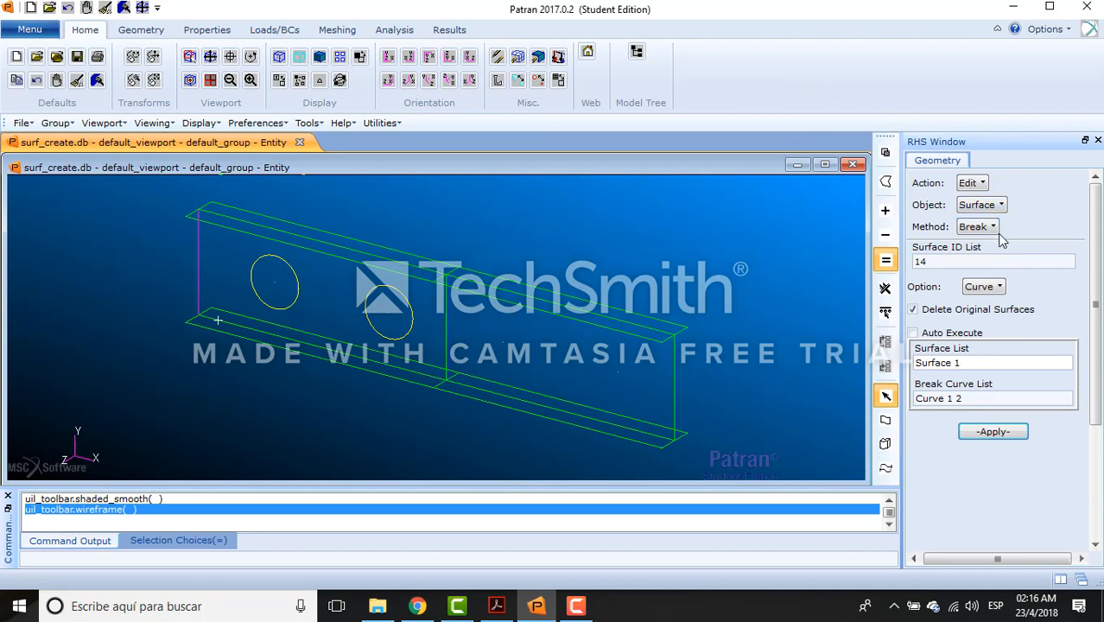
{"action": "left_click", "coordinate": [994, 228]}
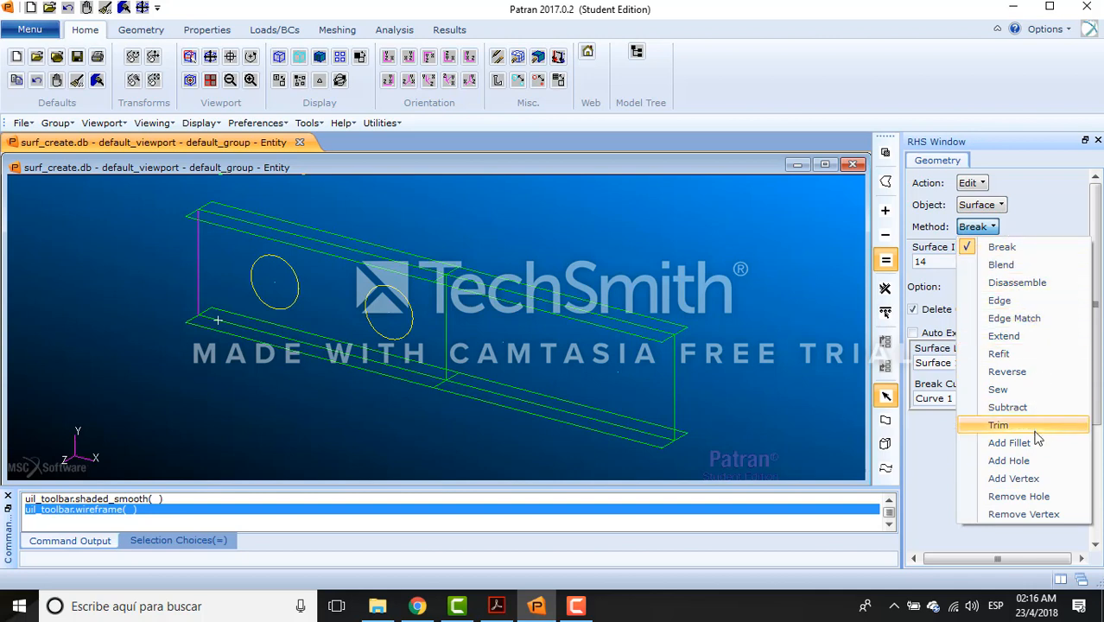
{"action": "left_click", "coordinate": [1029, 464]}
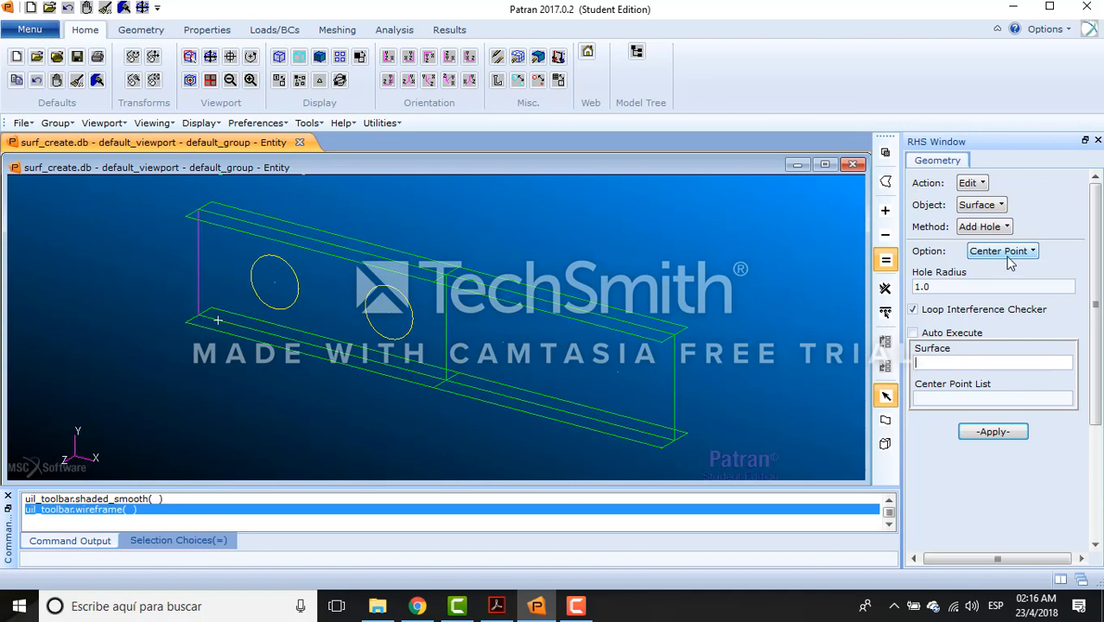
{"action": "left_click", "coordinate": [963, 287]}
{"action": "type", "text": "2.5"}
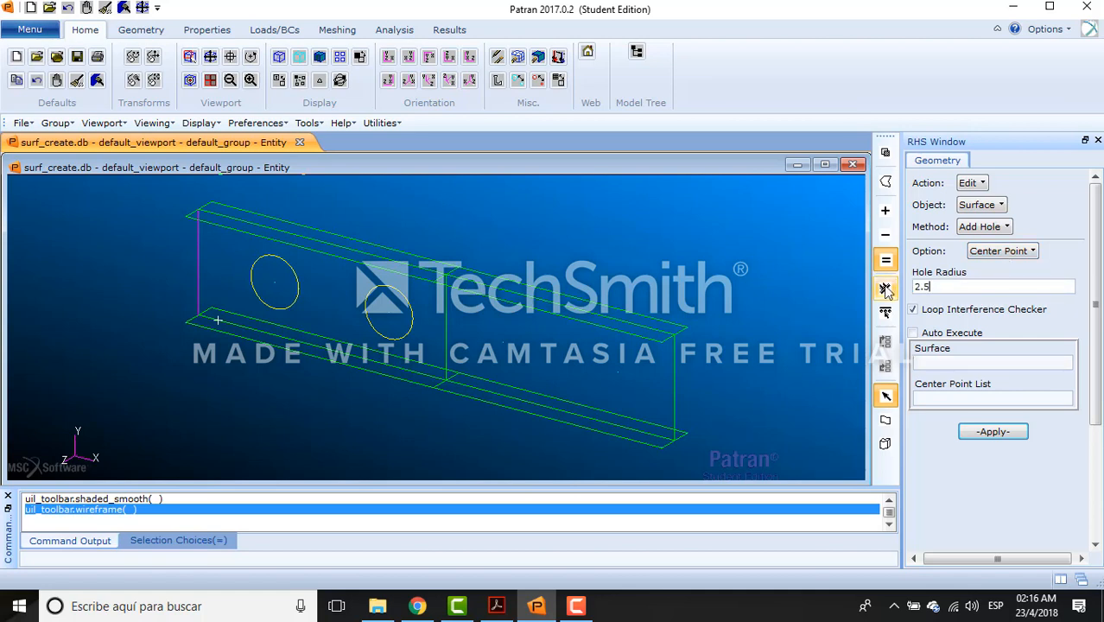
Cut a 2.5 radius hole in the second bay's web, Surface 6, centred on Point 22
{"action": "left_click", "coordinate": [959, 361]}
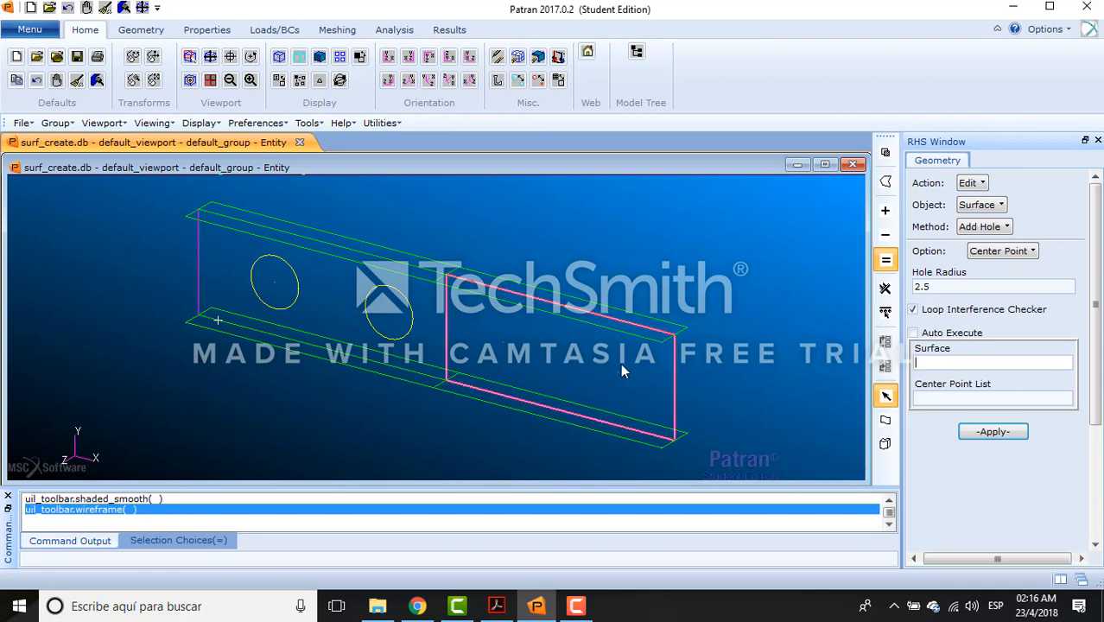
{"action": "left_click", "coordinate": [663, 355]}
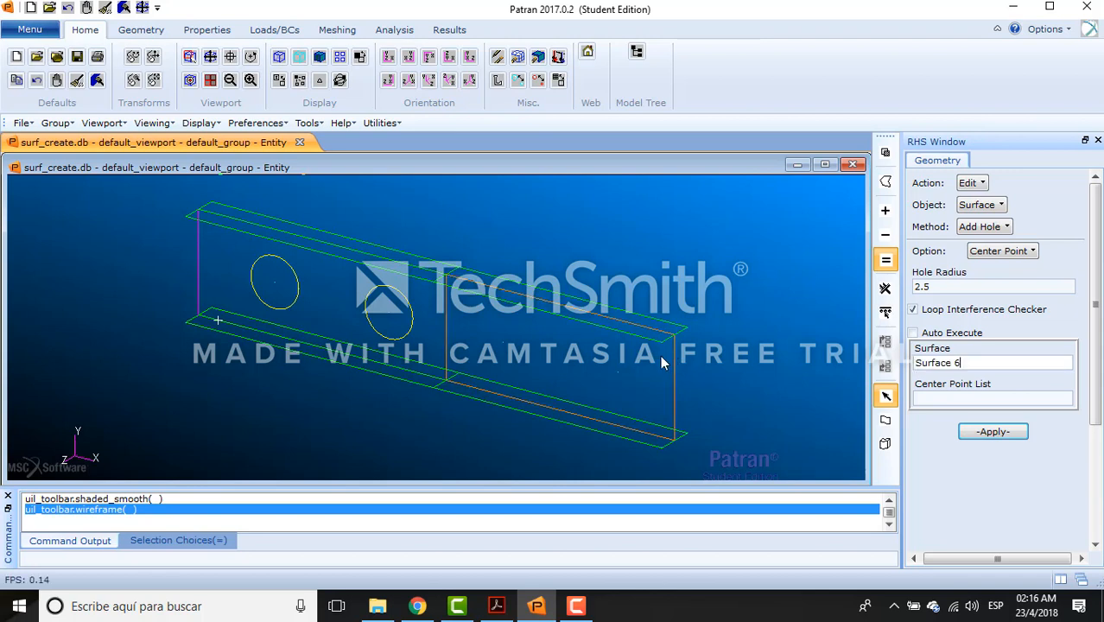
{"action": "left_click", "coordinate": [932, 396]}
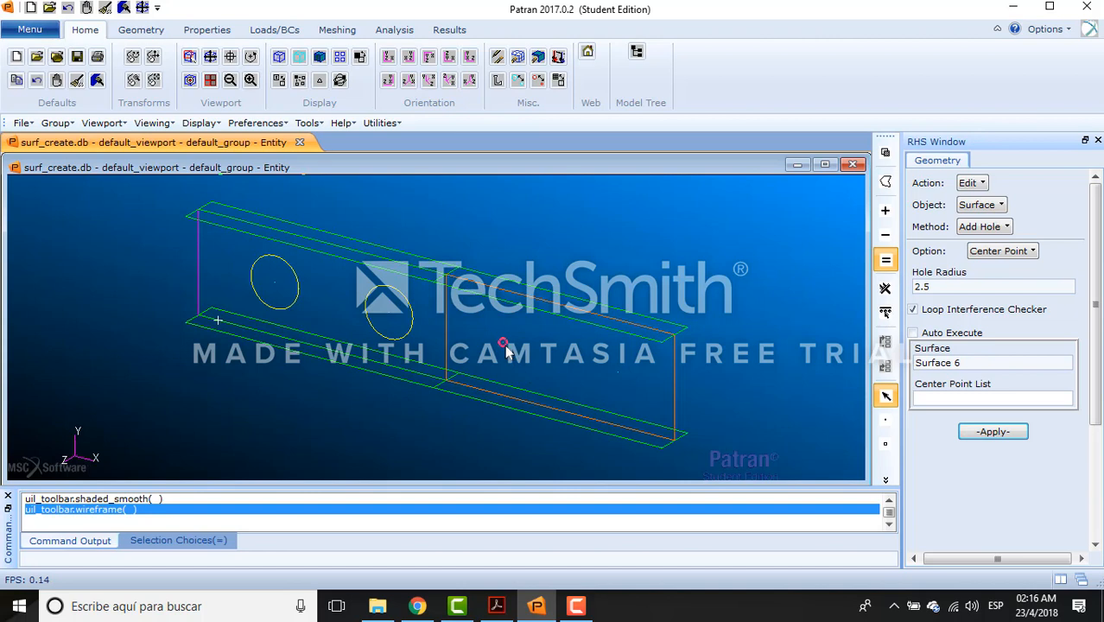
{"action": "left_click", "coordinate": [618, 372]}
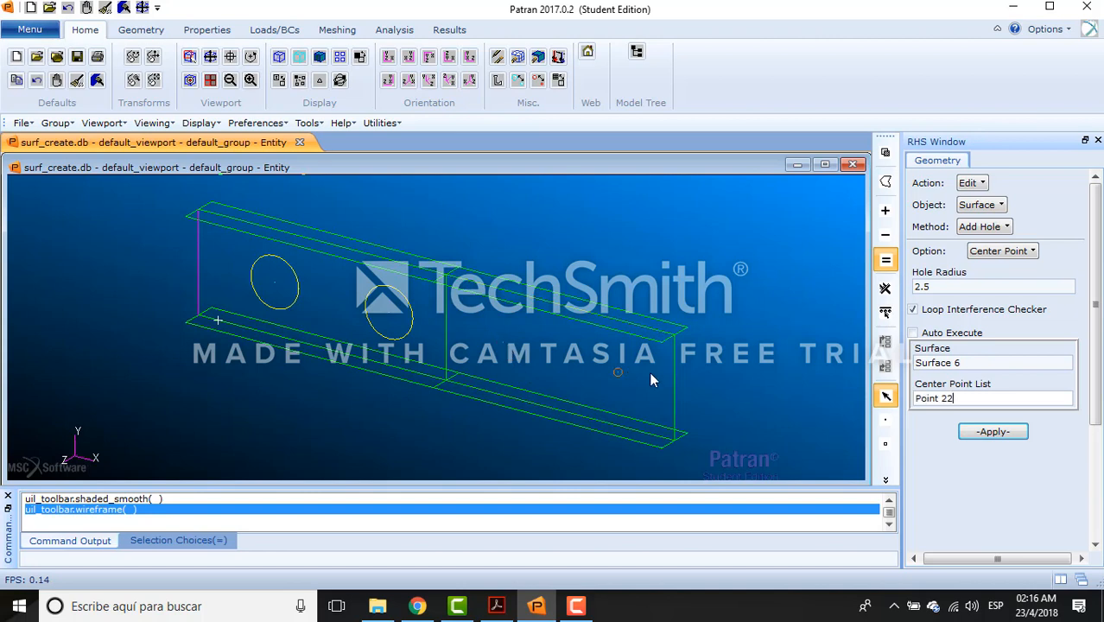
{"action": "left_click", "coordinate": [977, 434]}
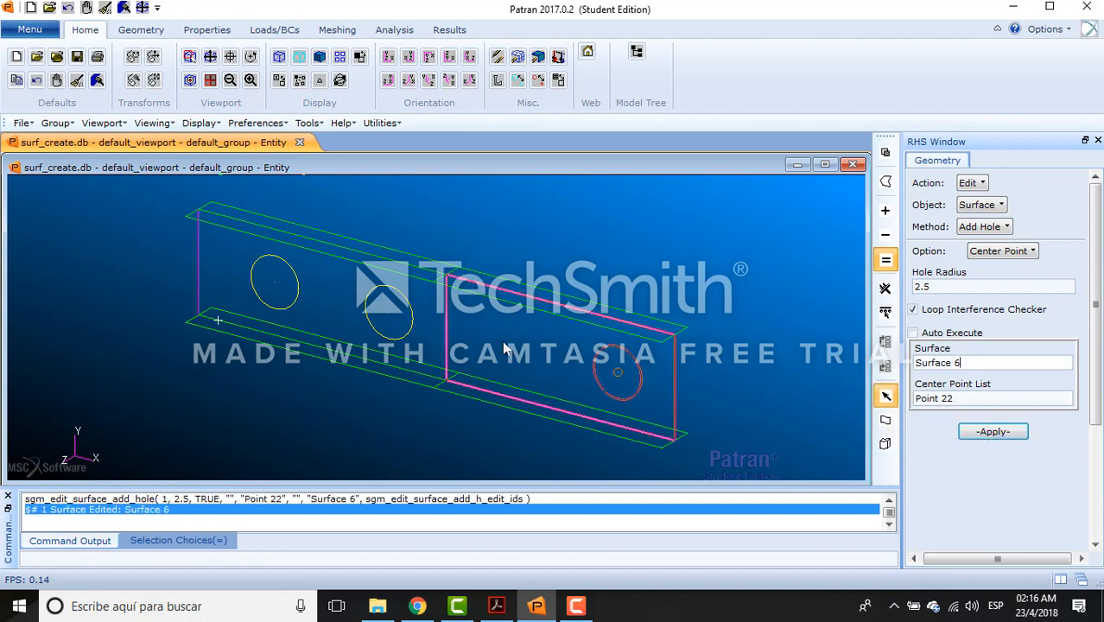
Cut another 2.5 radius hole in Surface 6, centred on Point 21
{"action": "left_click", "coordinate": [981, 401]}
{"action": "key", "text": "BackSpace"}
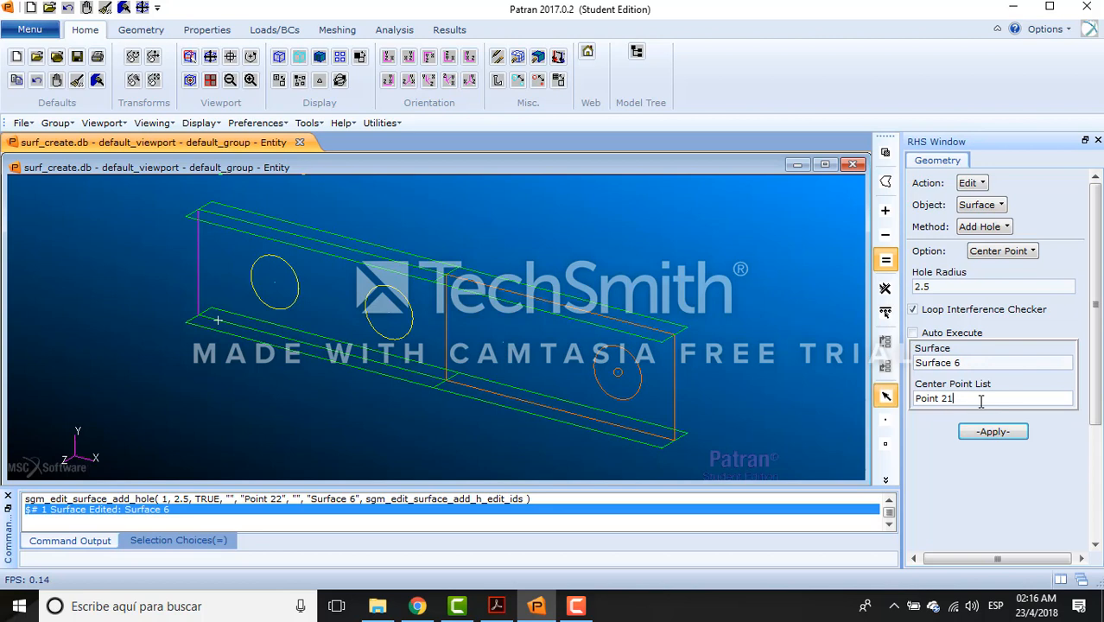
{"action": "left_click", "coordinate": [1013, 432]}
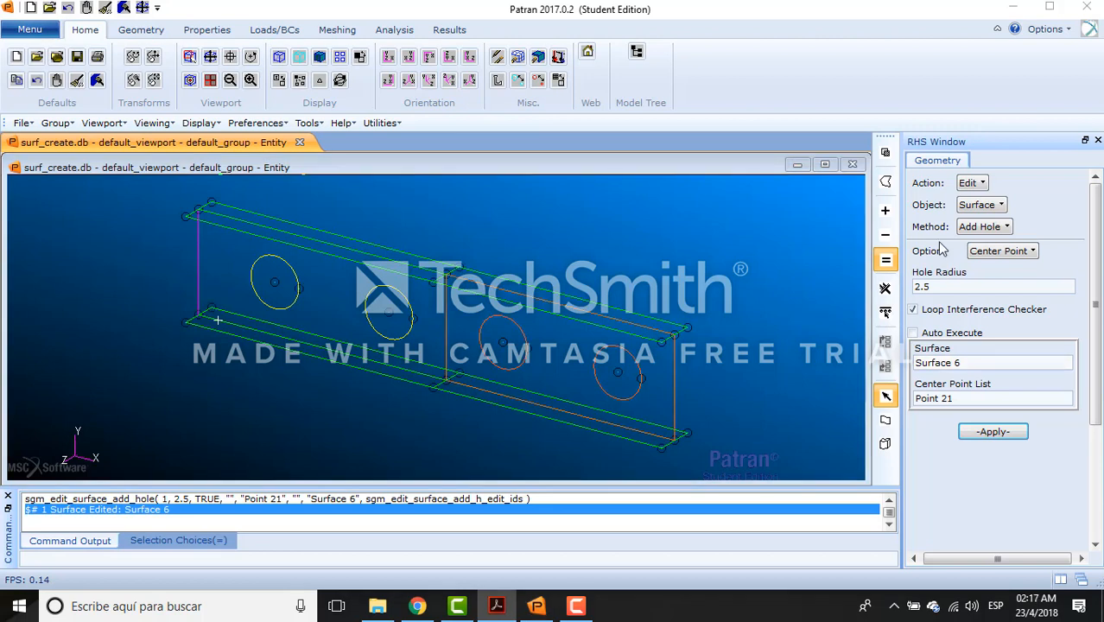
Translate Surface 6:10 by the vector <24 0 0> with a repeat count of 2, keeping the original surfaces
{"action": "left_click", "coordinate": [971, 182]}
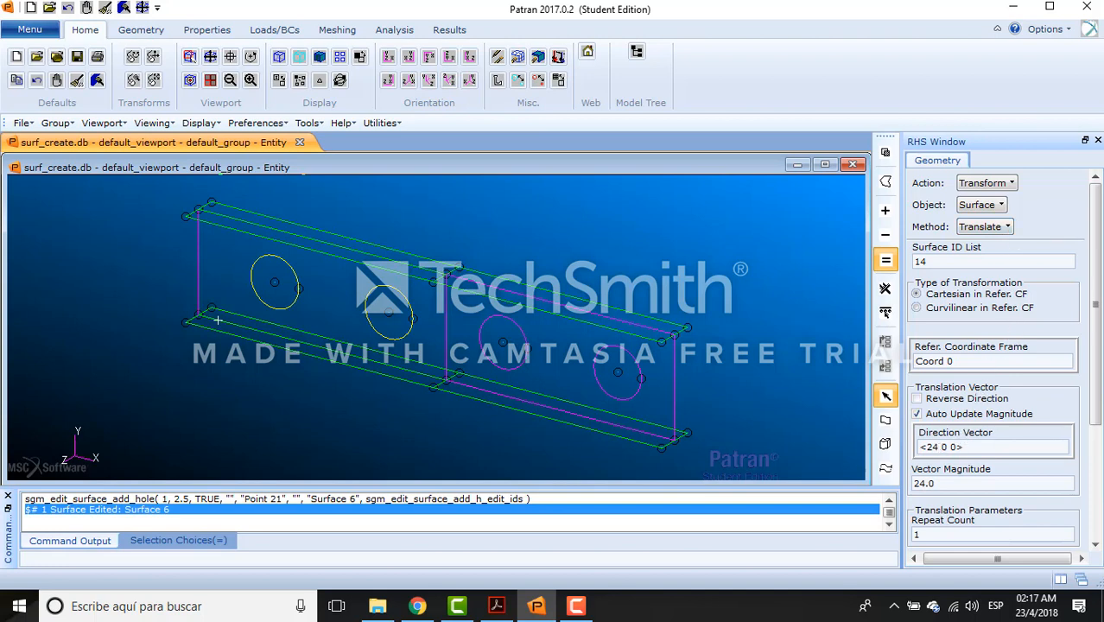
{"action": "scroll", "coordinate": [929, 422], "scroll_direction": "down", "scroll_amount": 3}
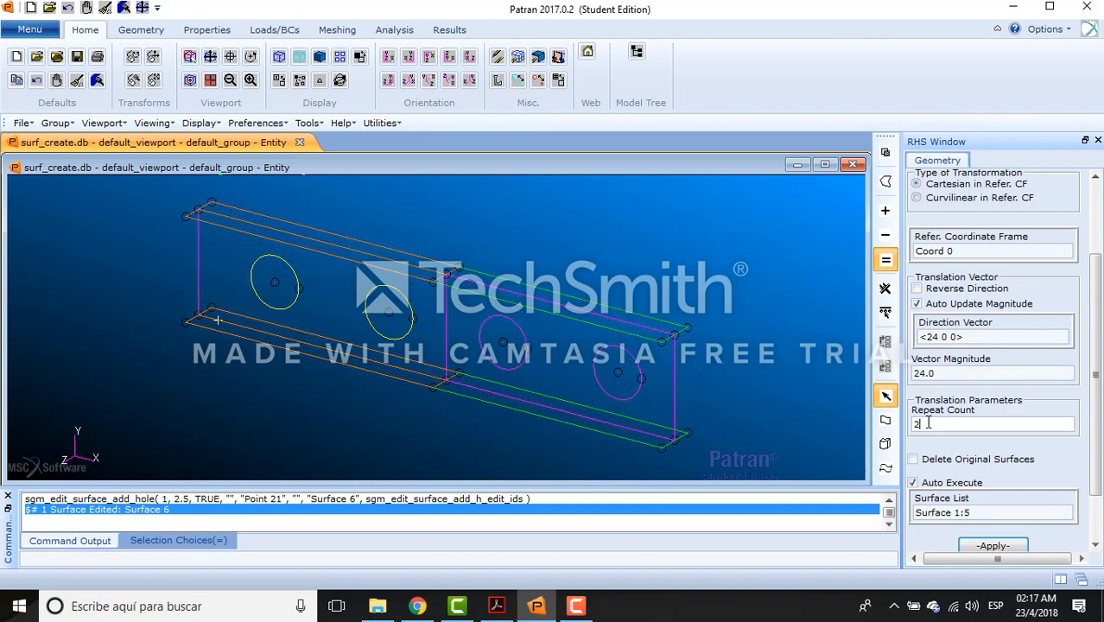
{"action": "left_click", "coordinate": [994, 513]}
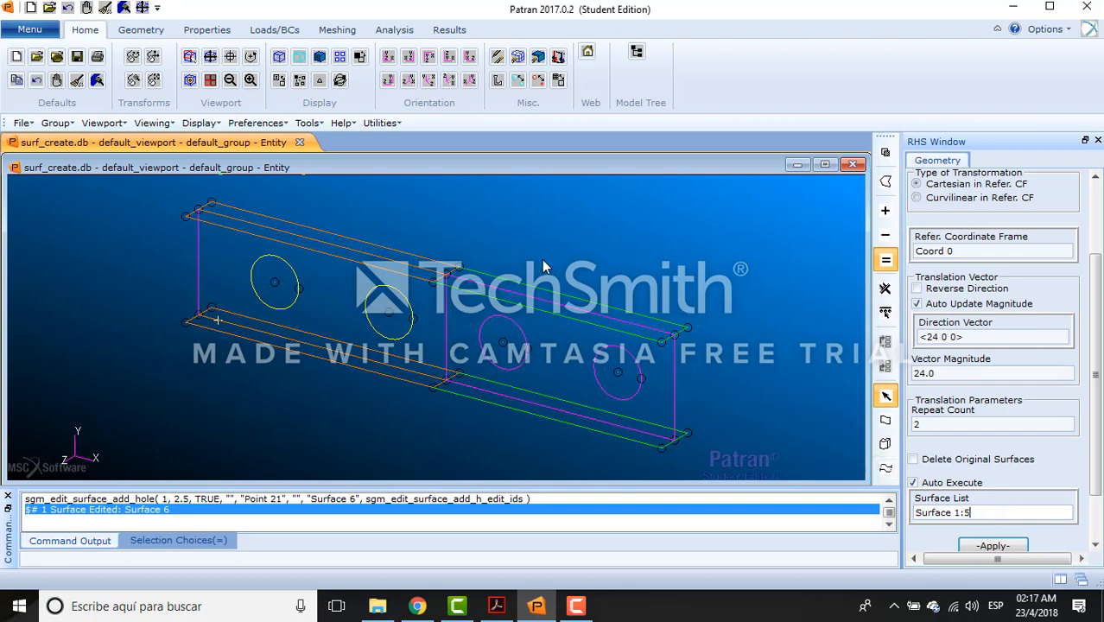
{"action": "key", "text": "BackSpace"}
{"action": "key", "text": "BackSpace"}
{"action": "key", "text": "BackSpace"}
{"action": "type", "text": "6:10"}
{"action": "left_click_drag", "start_coordinate": [1095, 367], "coordinate": [1103, 411]}
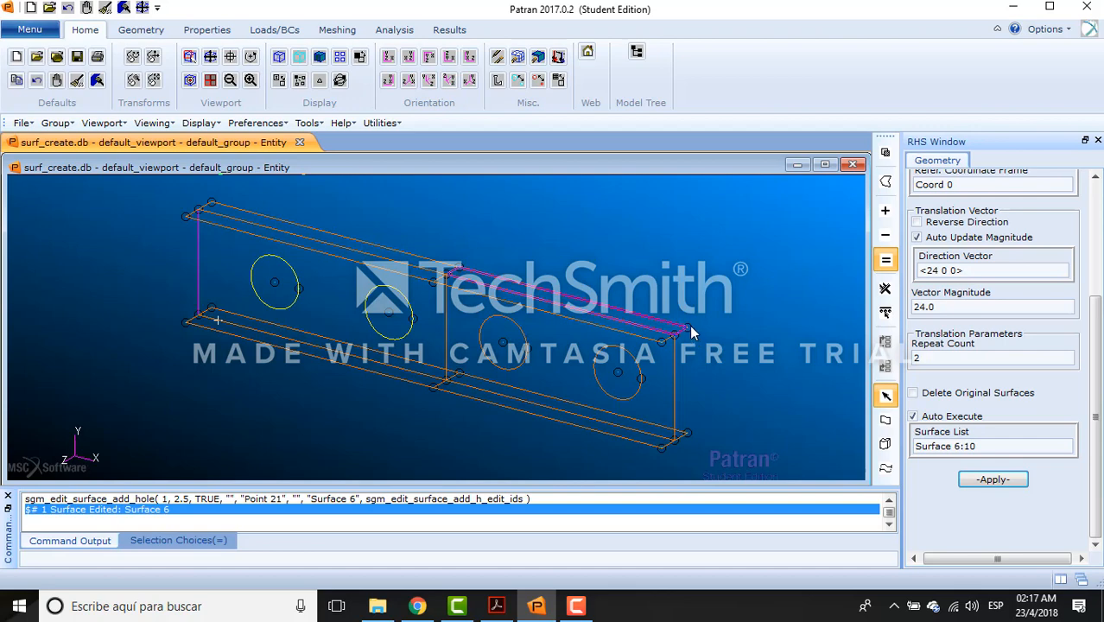
{"action": "left_click_drag", "start_coordinate": [554, 260], "coordinate": [696, 461]}
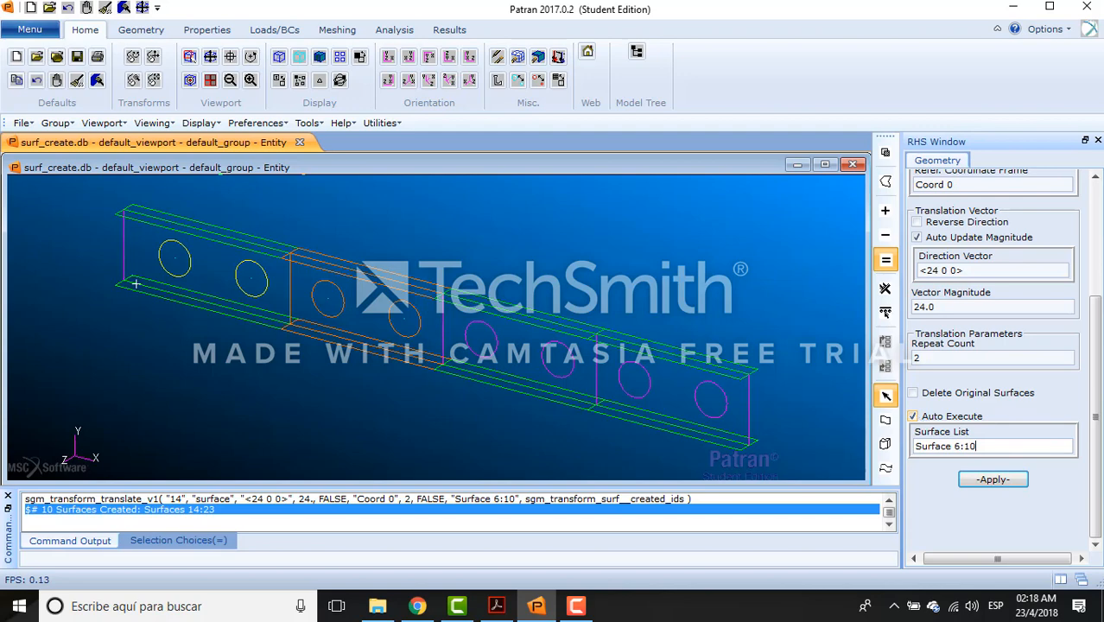
Inspect the web holes of the whole four-bay frame in smooth shaded display and return to wireframe
{"action": "key", "text": "alt+Tab"}
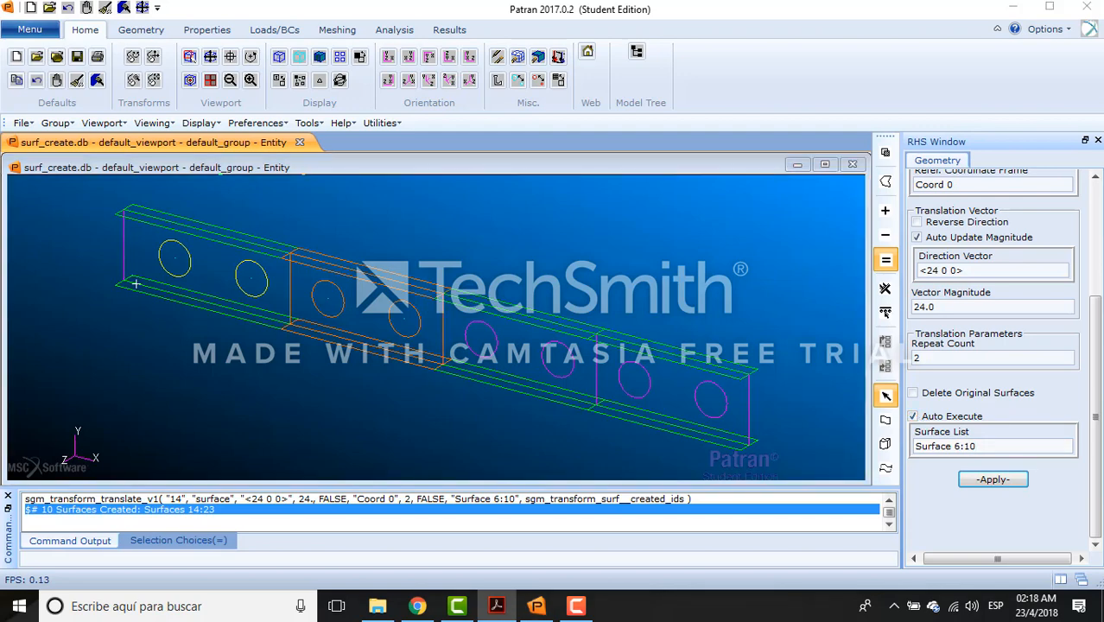
{"action": "left_click", "coordinate": [636, 259]}
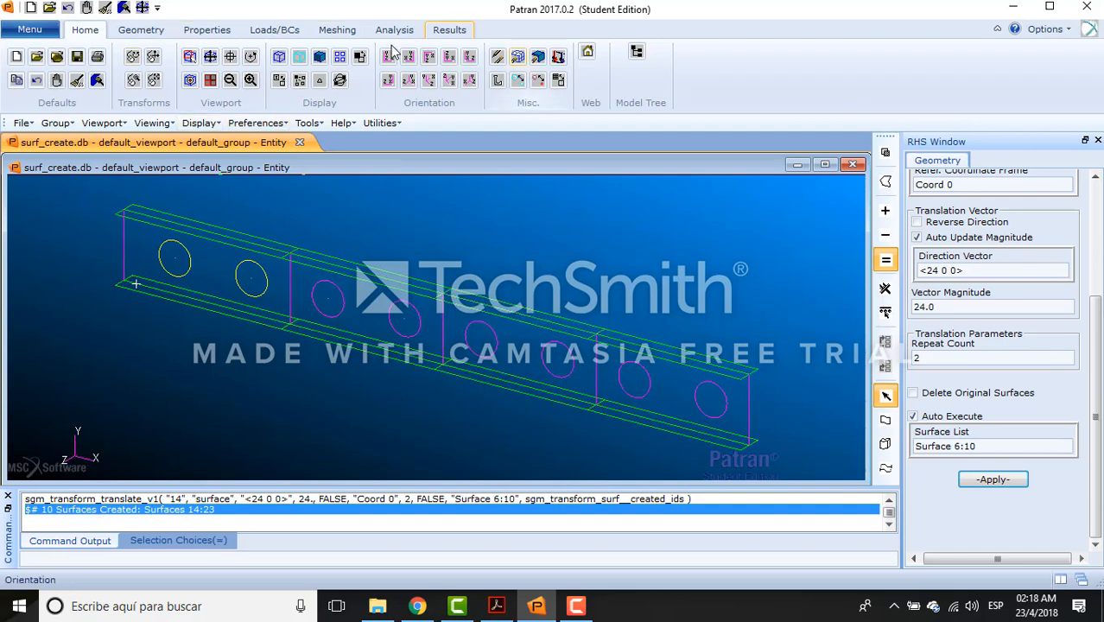
{"action": "left_click", "coordinate": [319, 58]}
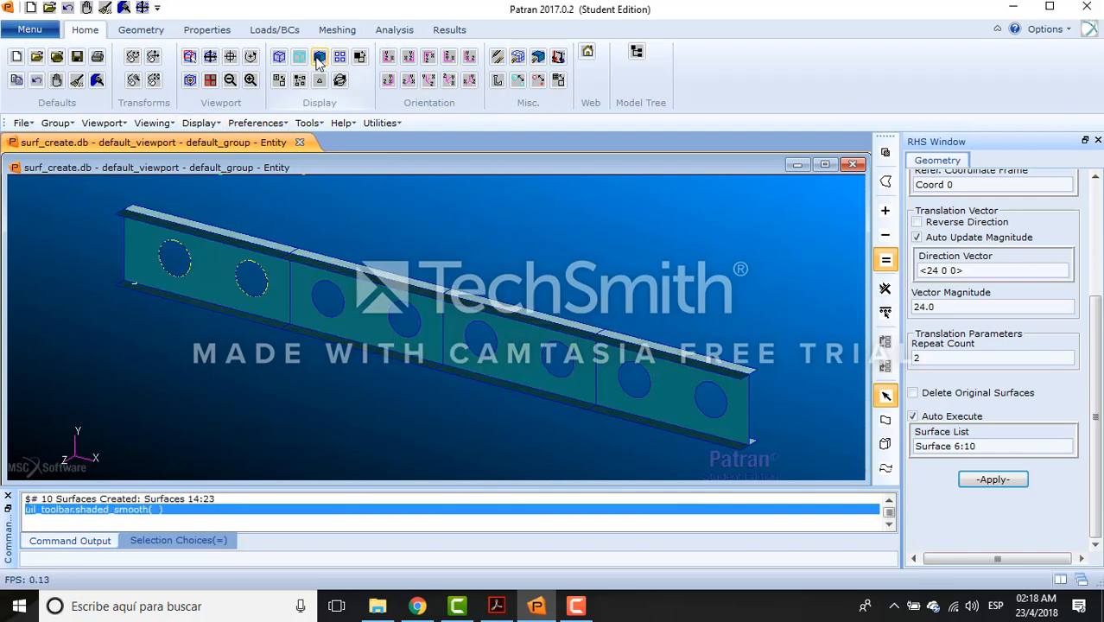
{"action": "left_click", "coordinate": [319, 61]}
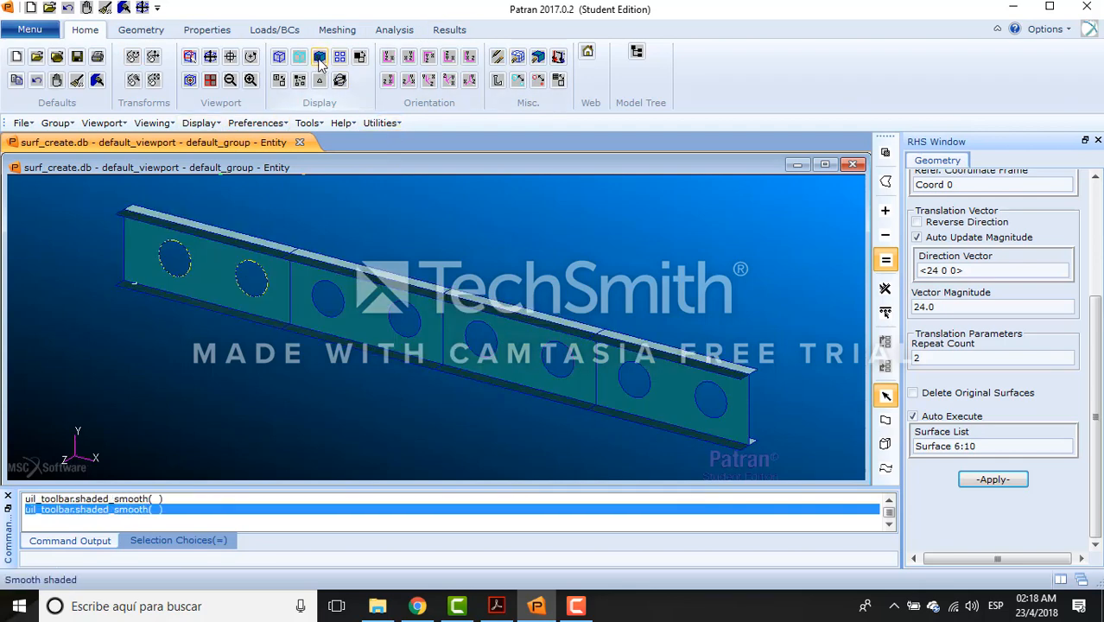
{"action": "left_click", "coordinate": [282, 58]}
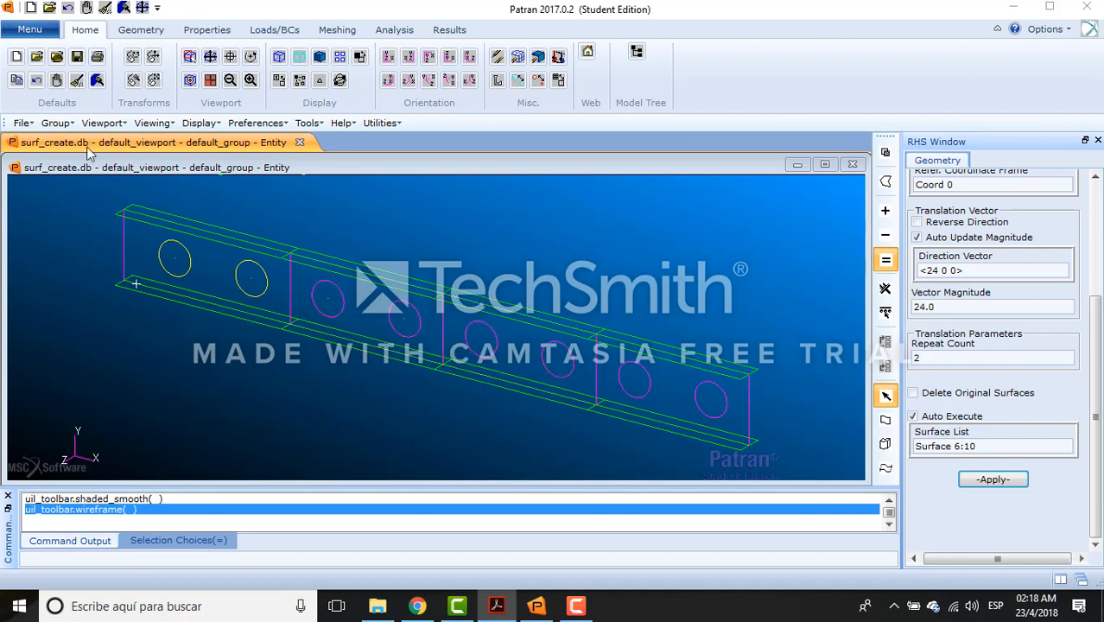
Set the point size in the geometric display attributes to 4 and close the form
{"action": "left_click", "coordinate": [41, 31]}
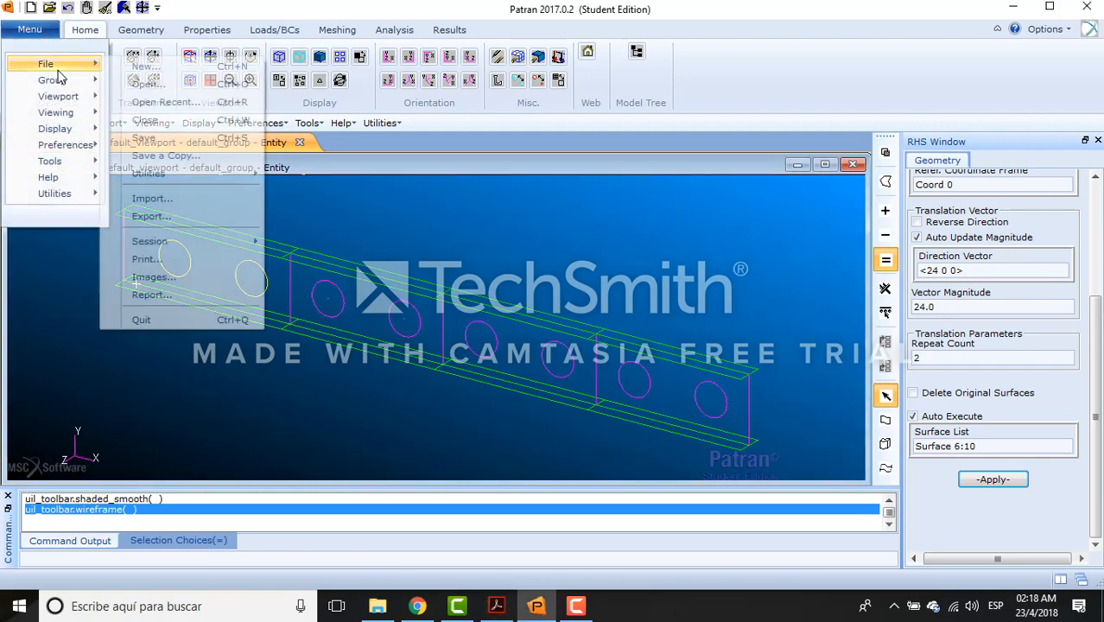
{"action": "mouse_move", "coordinate": [64, 137]}
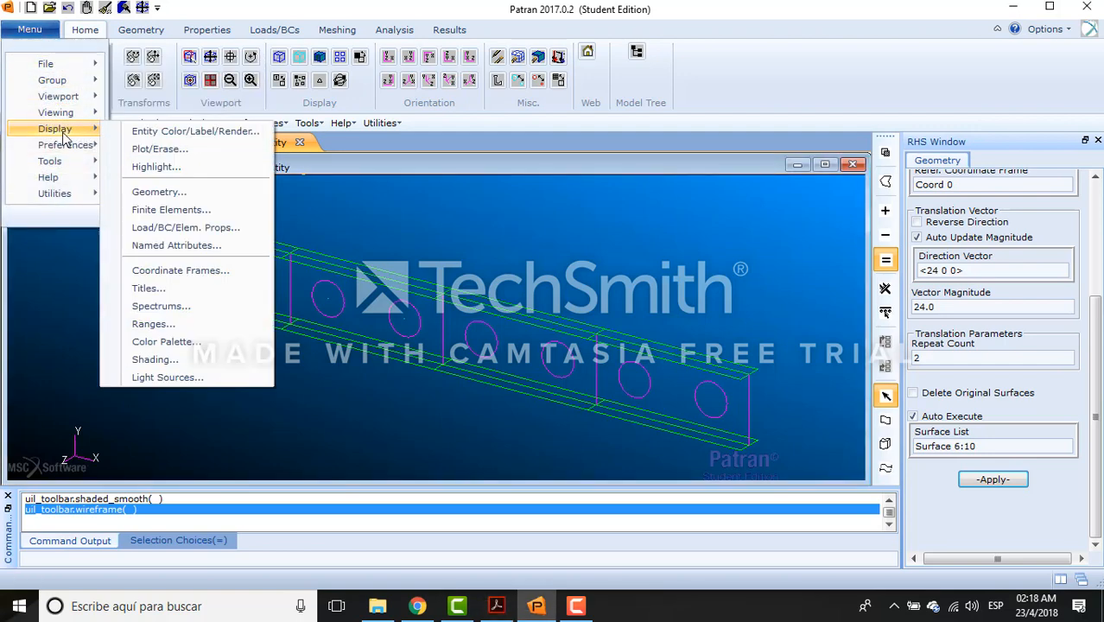
{"action": "left_click", "coordinate": [190, 191]}
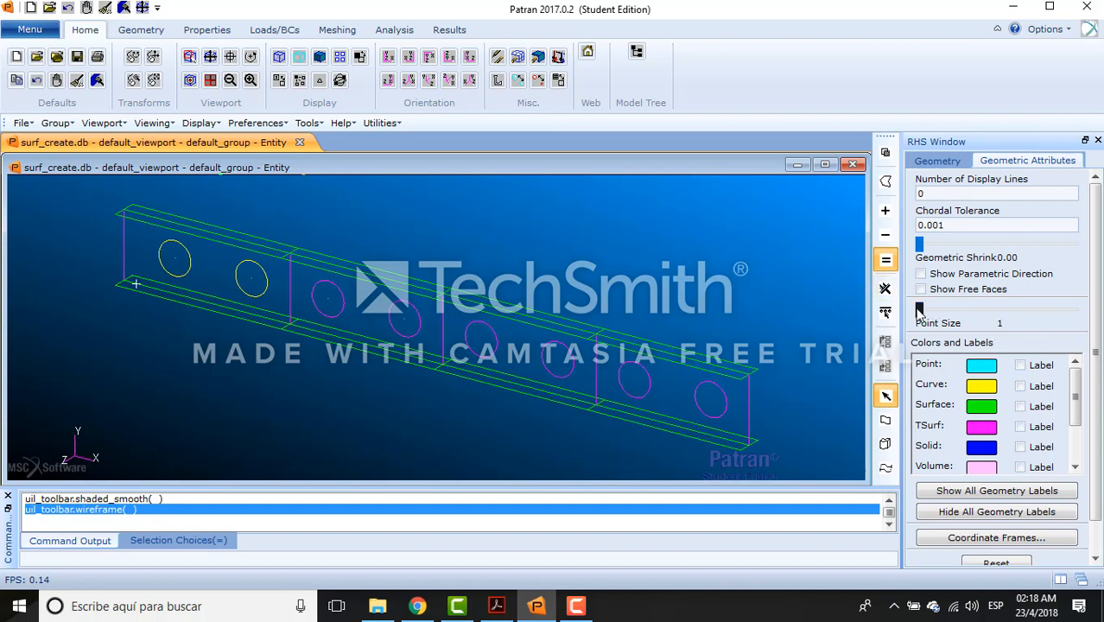
{"action": "left_click_drag", "start_coordinate": [919, 309], "coordinate": [929, 310]}
{"action": "scroll", "coordinate": [1088, 247], "scroll_direction": "down", "scroll_amount": 1}
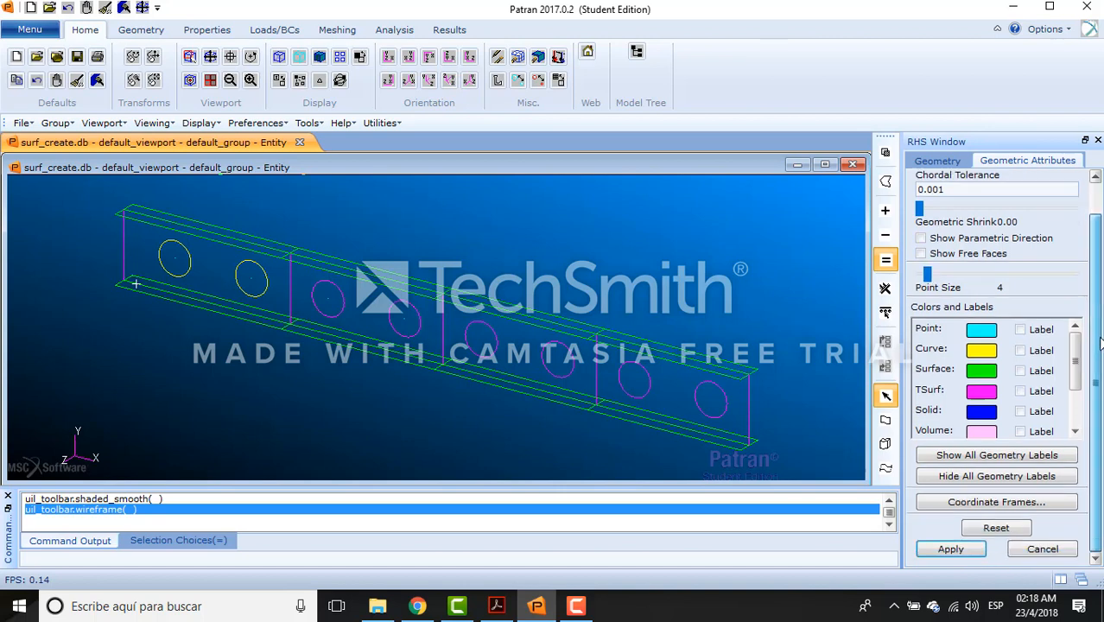
{"action": "left_click", "coordinate": [953, 549]}
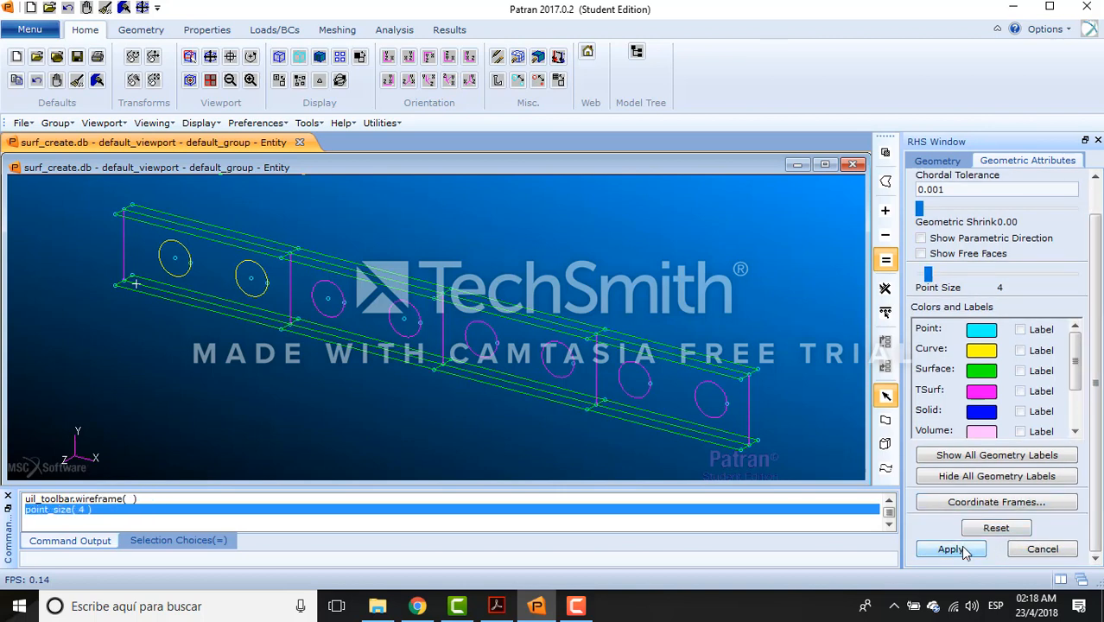
{"action": "left_click", "coordinate": [1051, 554]}
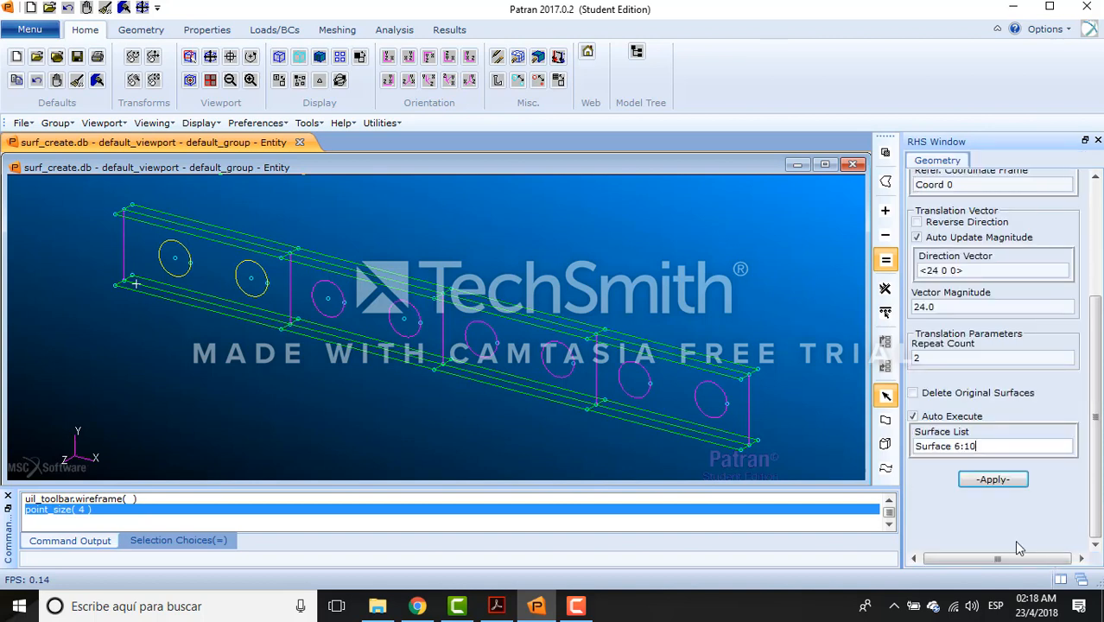
Set the geometry transform to act on points with the Translate method
{"action": "key", "text": "alt+Tab"}
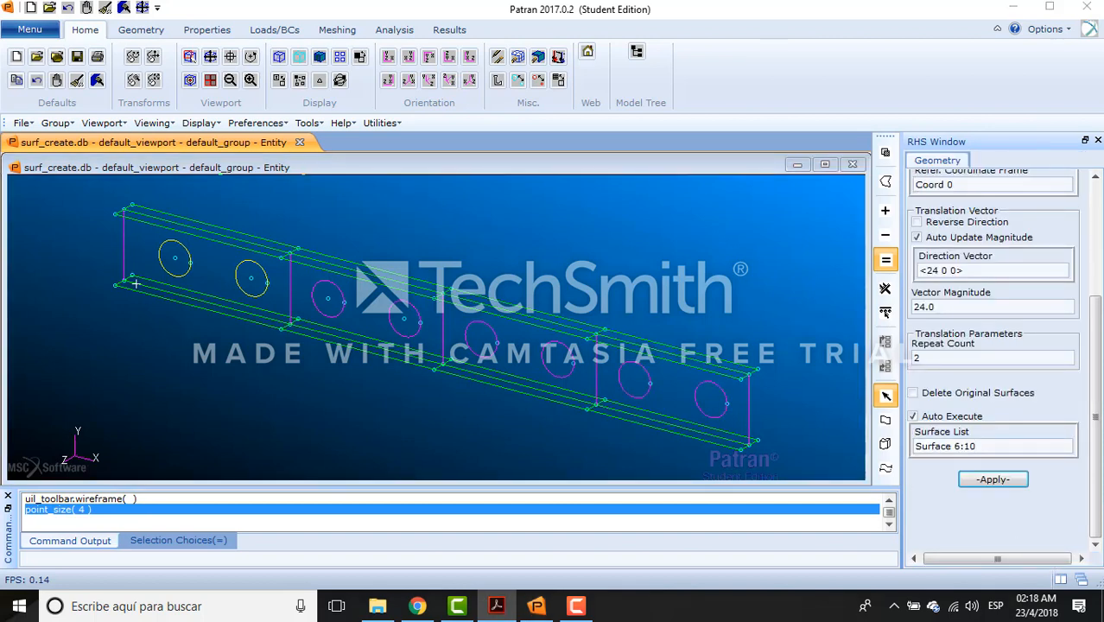
{"action": "left_click", "coordinate": [142, 33]}
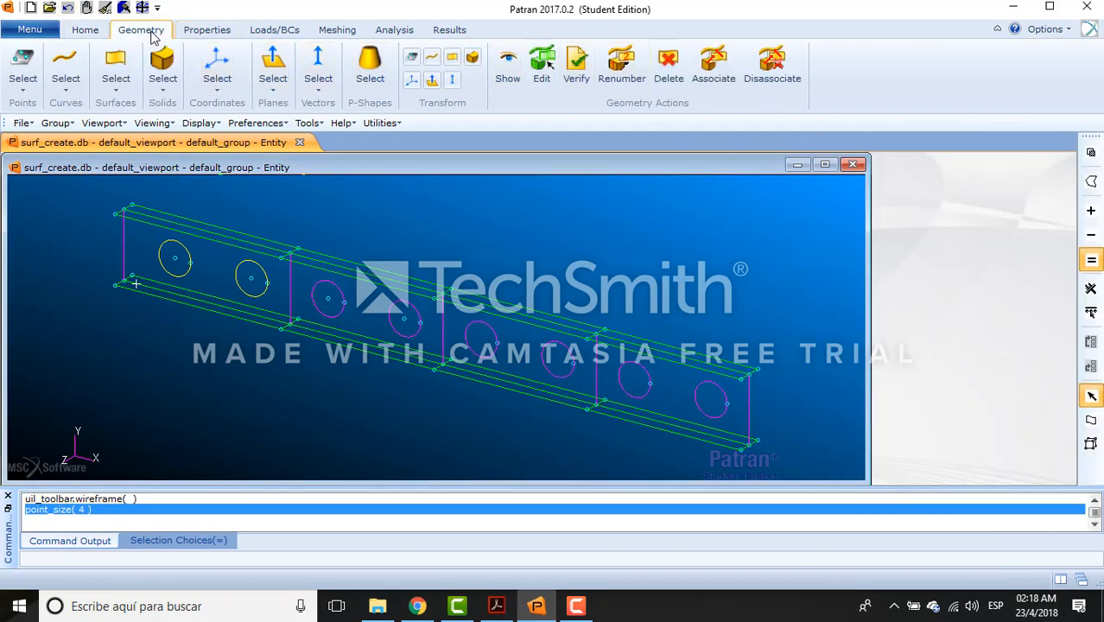
{"action": "left_click", "coordinate": [83, 30]}
{"action": "left_click", "coordinate": [132, 33]}
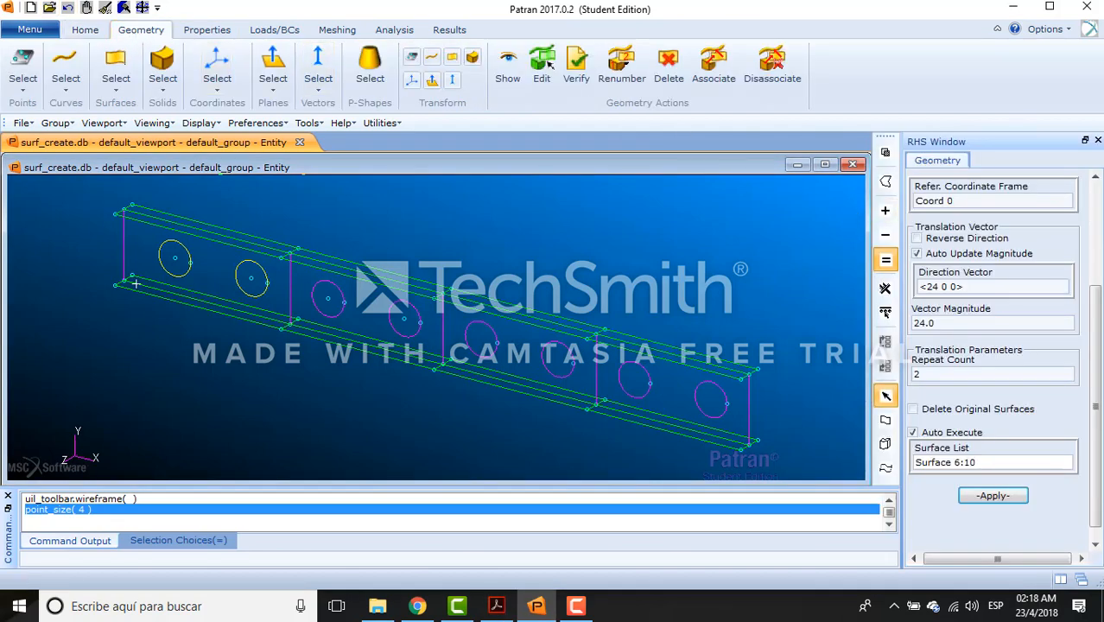
{"action": "left_click", "coordinate": [1096, 177]}
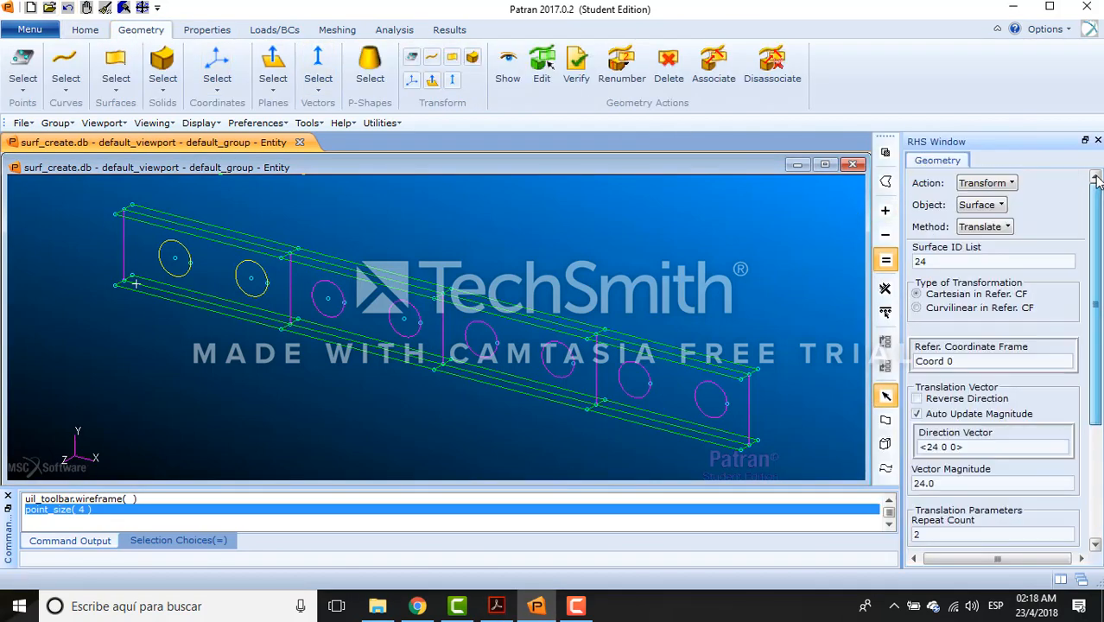
{"action": "left_click", "coordinate": [998, 206]}
{"action": "left_click", "coordinate": [1009, 226]}
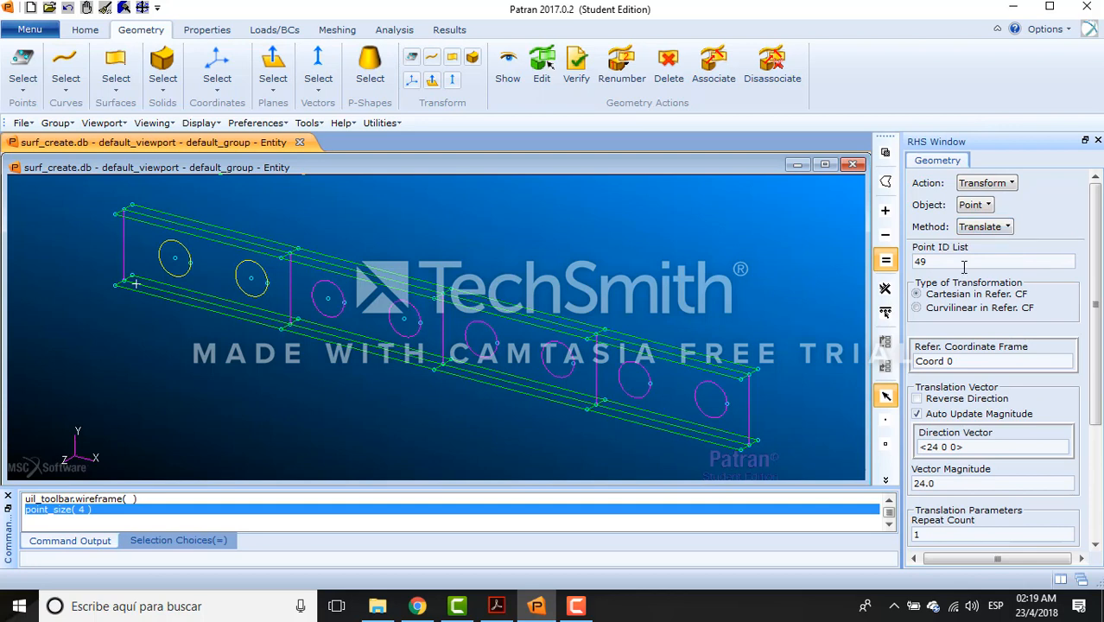
Copy Point 26, the upper flange's front corner at the frame's starting end, by the translation vector <4 0 0>
{"action": "left_click", "coordinate": [943, 447]}
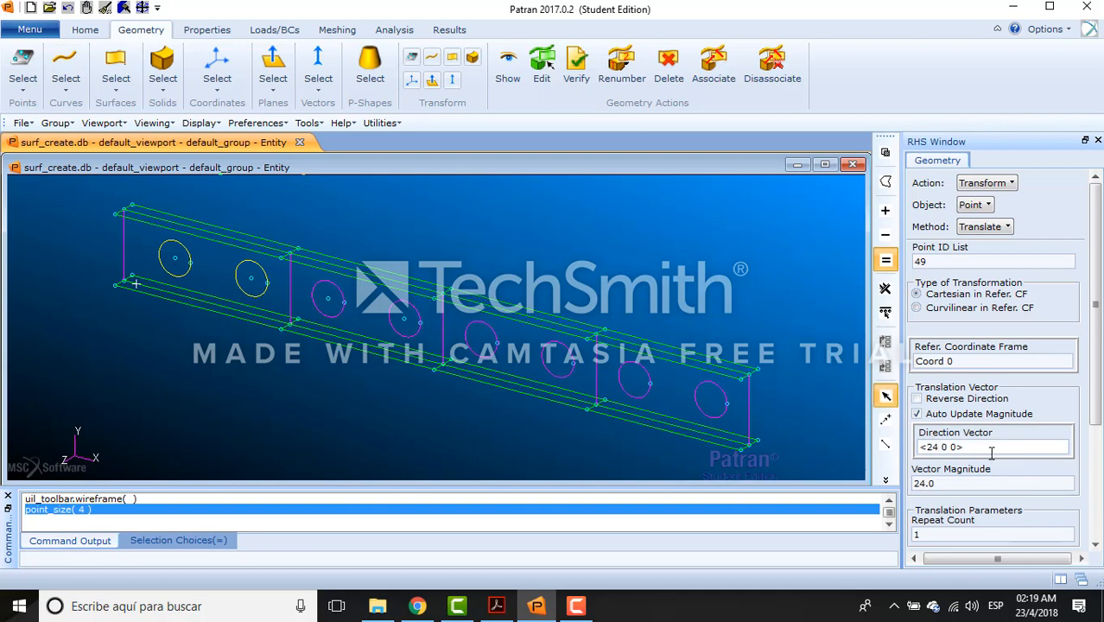
{"action": "key", "text": "BackSpace"}
{"action": "key", "text": "BackSpace"}
{"action": "type", "text": "4"}
{"action": "left_click_drag", "start_coordinate": [1092, 318], "coordinate": [1095, 393]}
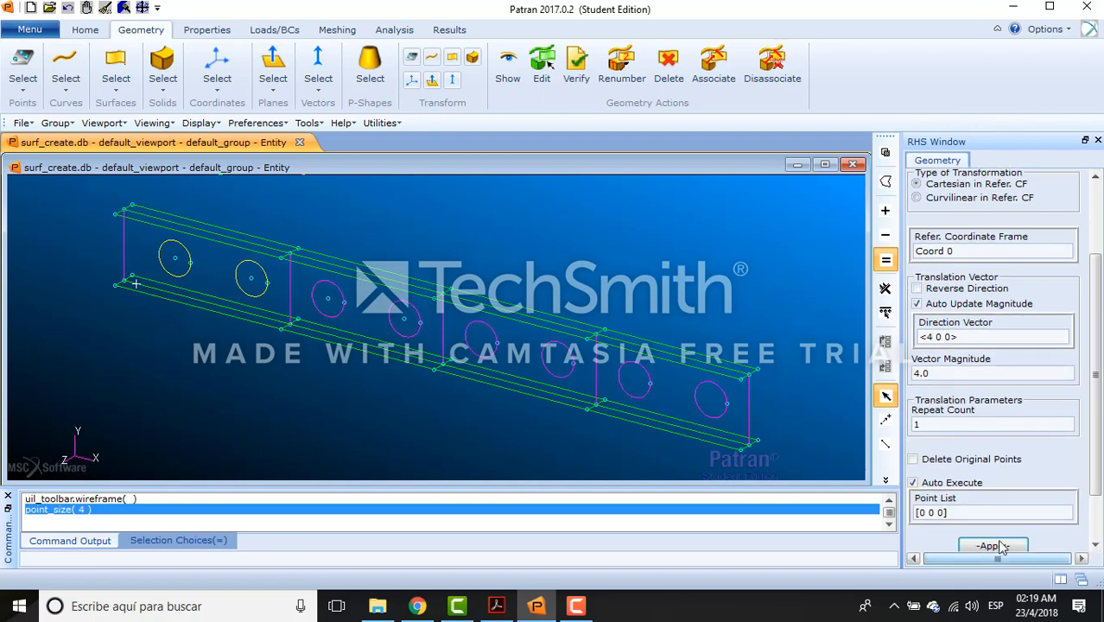
{"action": "left_click_drag", "start_coordinate": [967, 514], "coordinate": [865, 499]}
{"action": "key", "text": "Delete"}
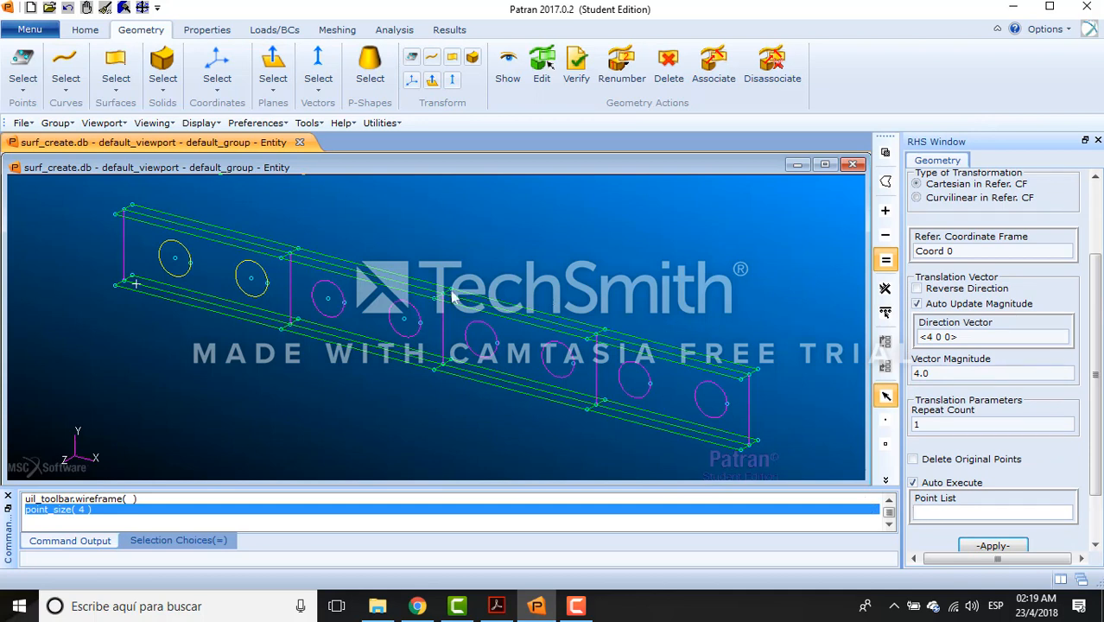
{"action": "left_click", "coordinate": [116, 216]}
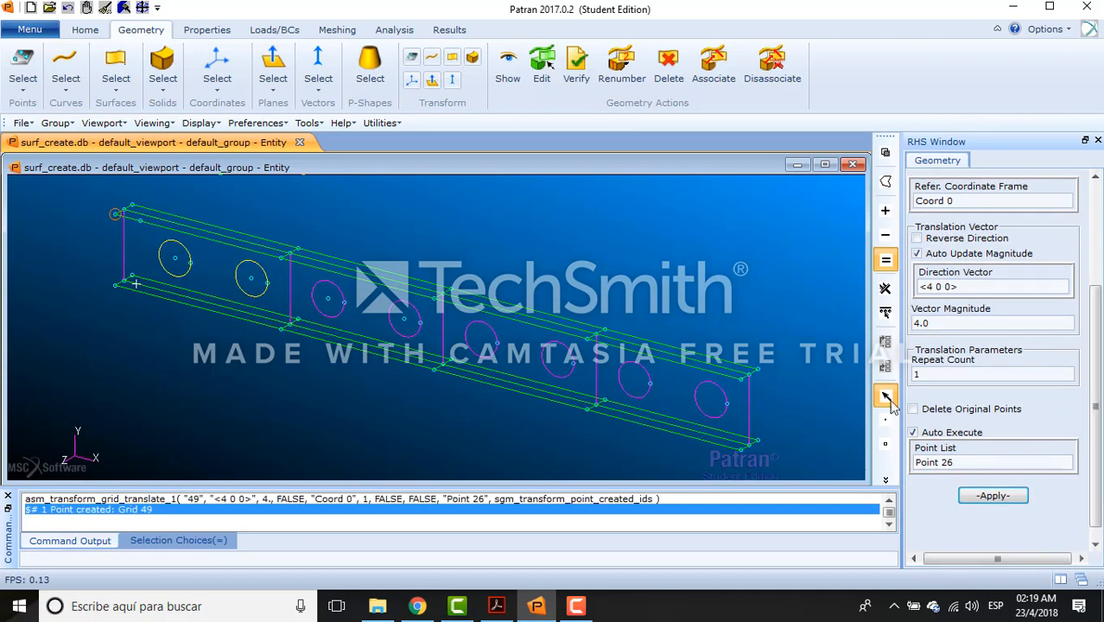
Turn off automatic execution and reapply the Point 26 translation, declining the duplicate point
{"action": "left_click", "coordinate": [915, 432]}
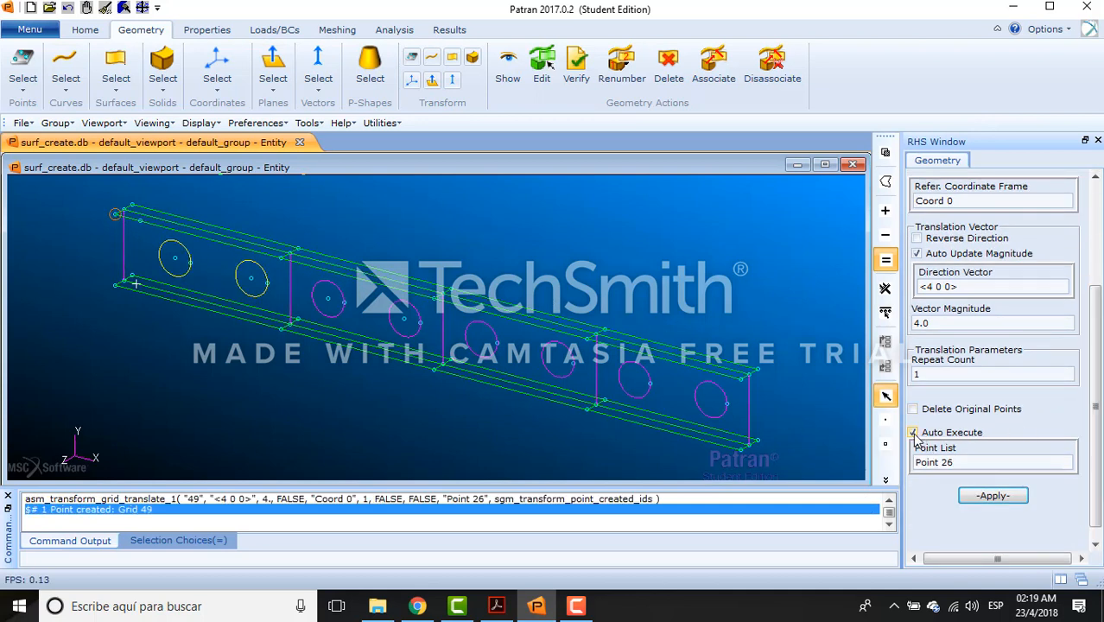
{"action": "left_click", "coordinate": [992, 495]}
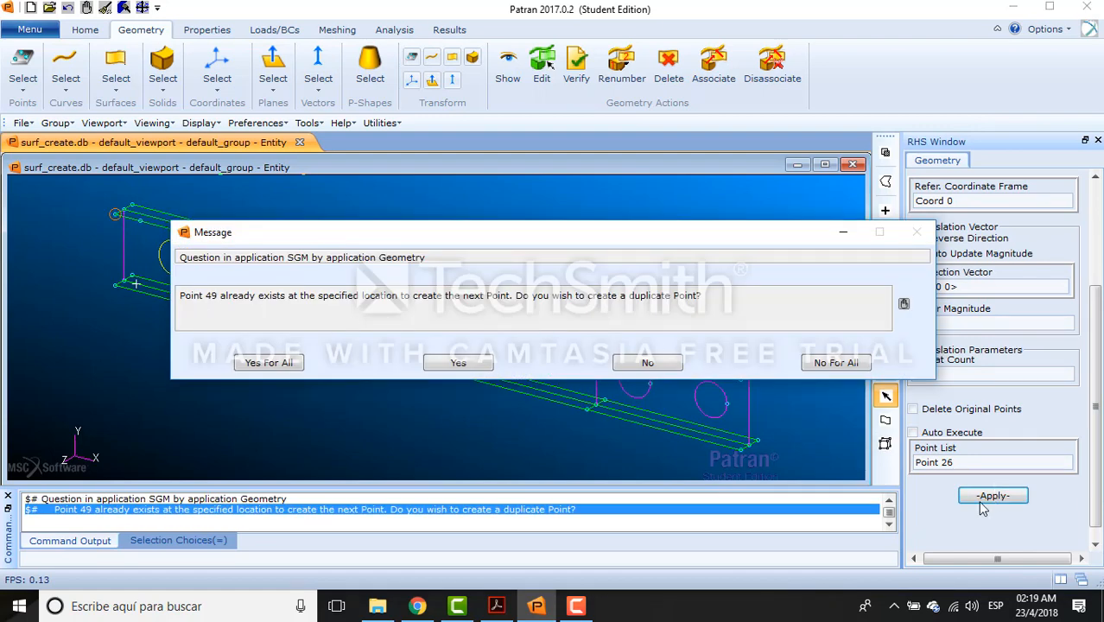
{"action": "left_click", "coordinate": [650, 363]}
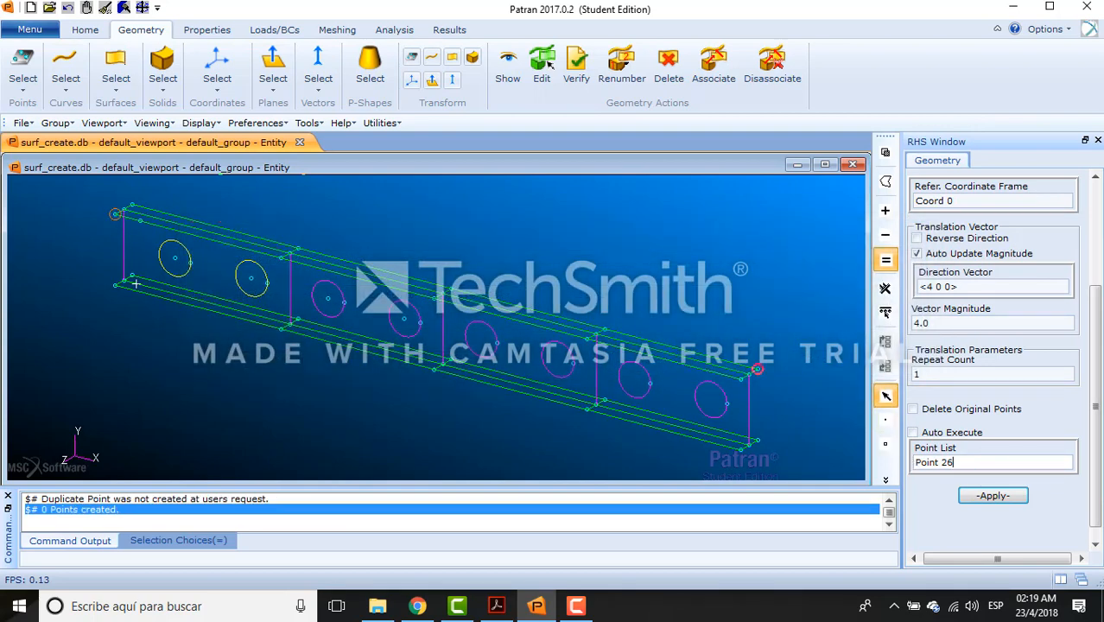
Create a plane with the 3 Points method through Points 27, 49 and 30 at the frame's starting end
{"action": "key", "text": "alt+Tab"}
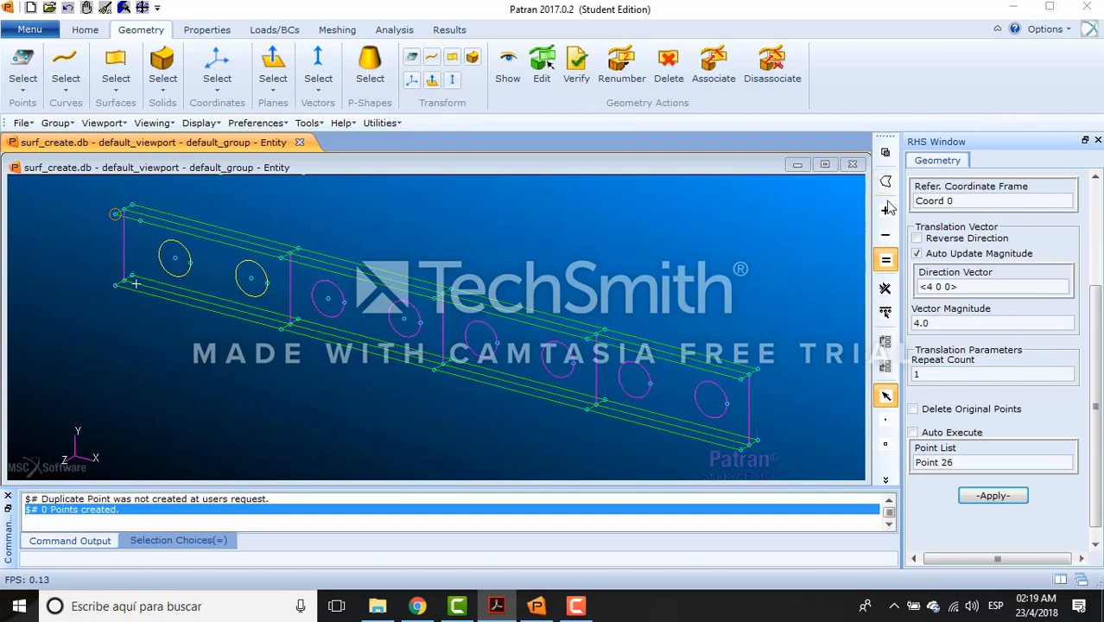
{"action": "left_click_drag", "start_coordinate": [1097, 299], "coordinate": [1098, 195]}
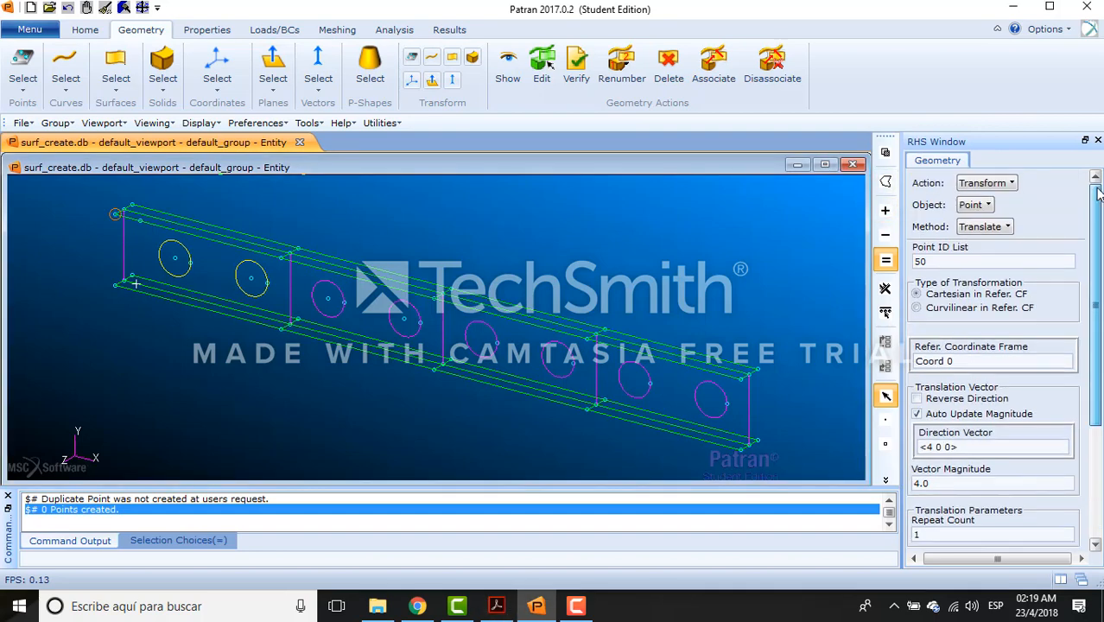
{"action": "left_click", "coordinate": [1004, 183]}
{"action": "left_click", "coordinate": [1002, 204]}
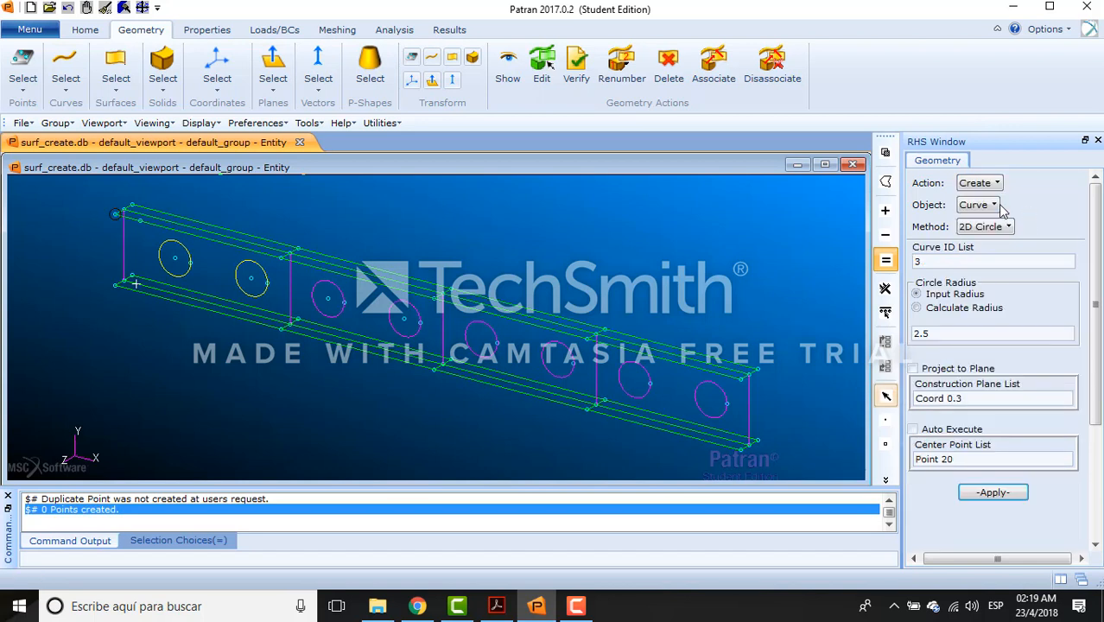
{"action": "left_click", "coordinate": [994, 206]}
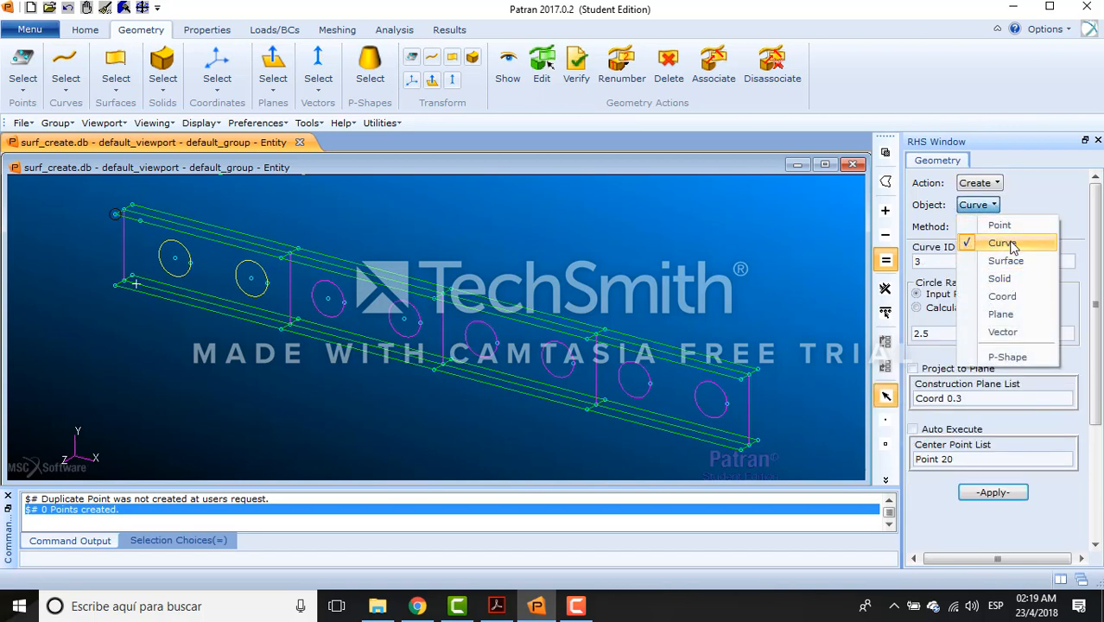
{"action": "left_click", "coordinate": [1002, 314]}
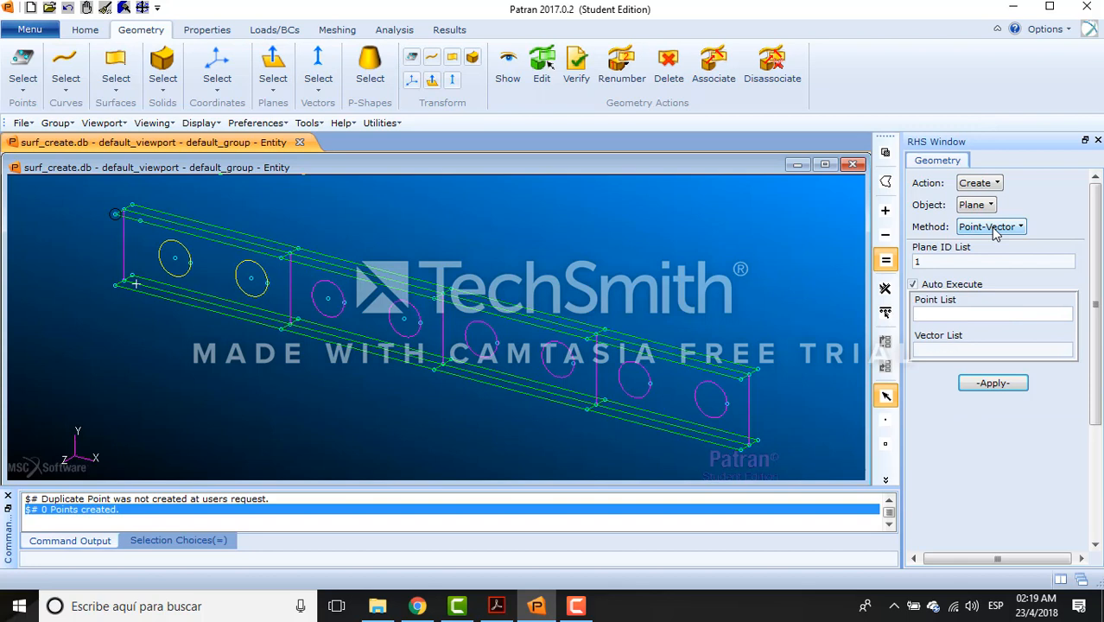
{"action": "left_click", "coordinate": [996, 228]}
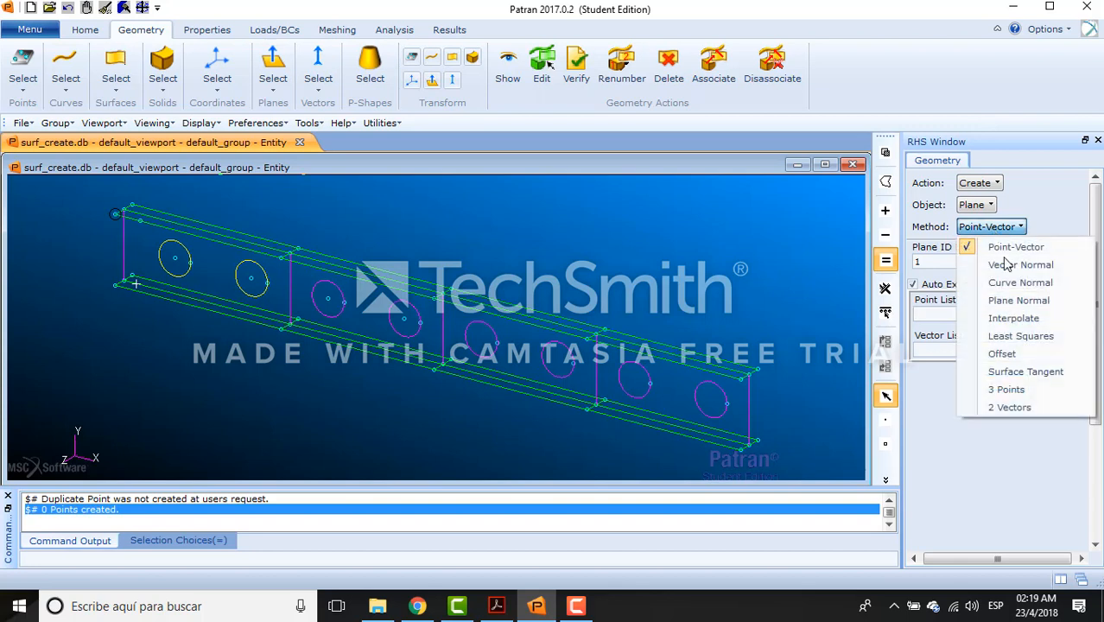
{"action": "left_click", "coordinate": [1022, 387]}
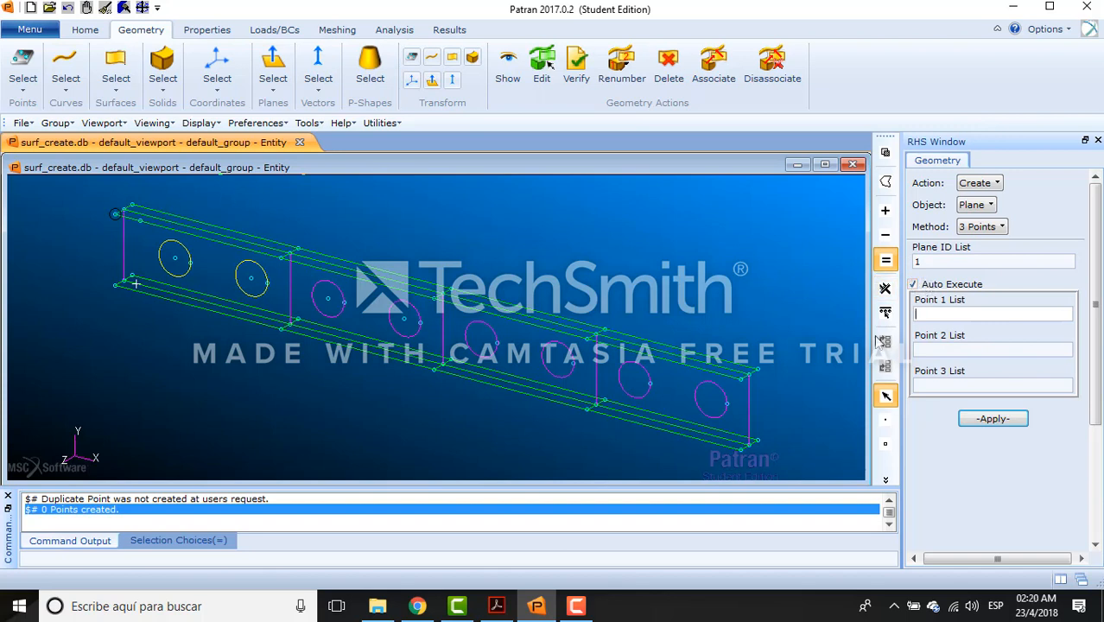
{"action": "left_click", "coordinate": [132, 206]}
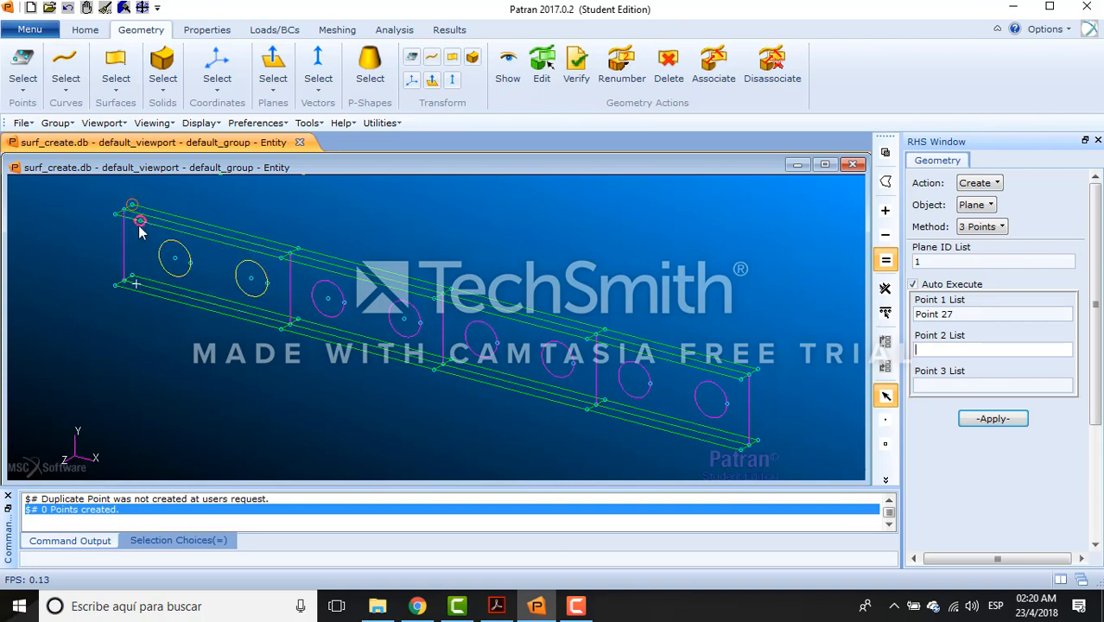
{"action": "left_click", "coordinate": [139, 224]}
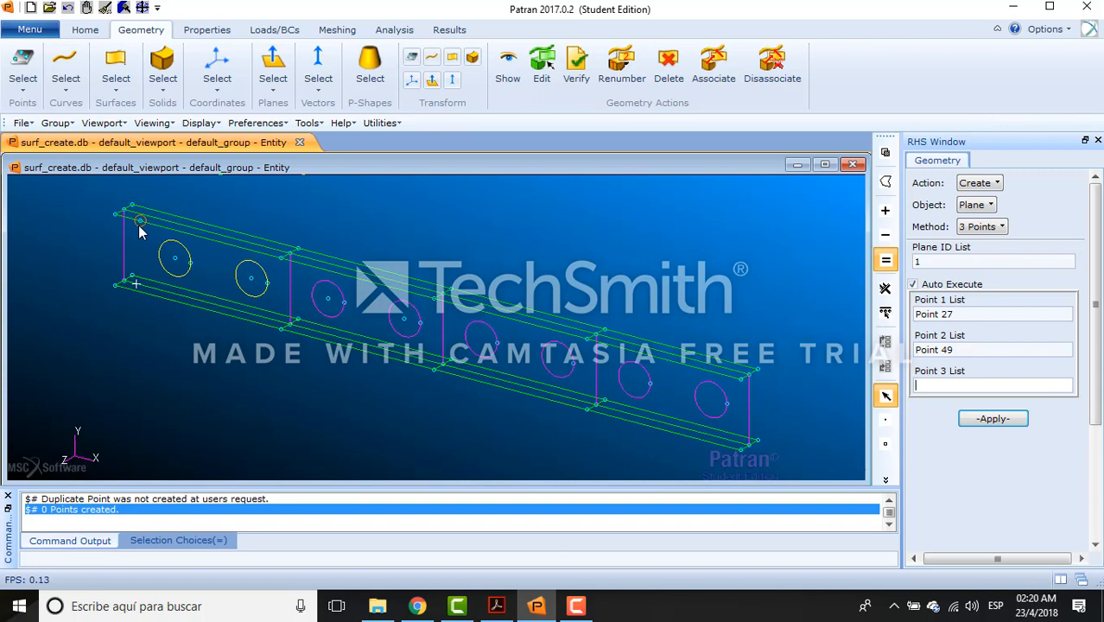
{"action": "left_click", "coordinate": [133, 274]}
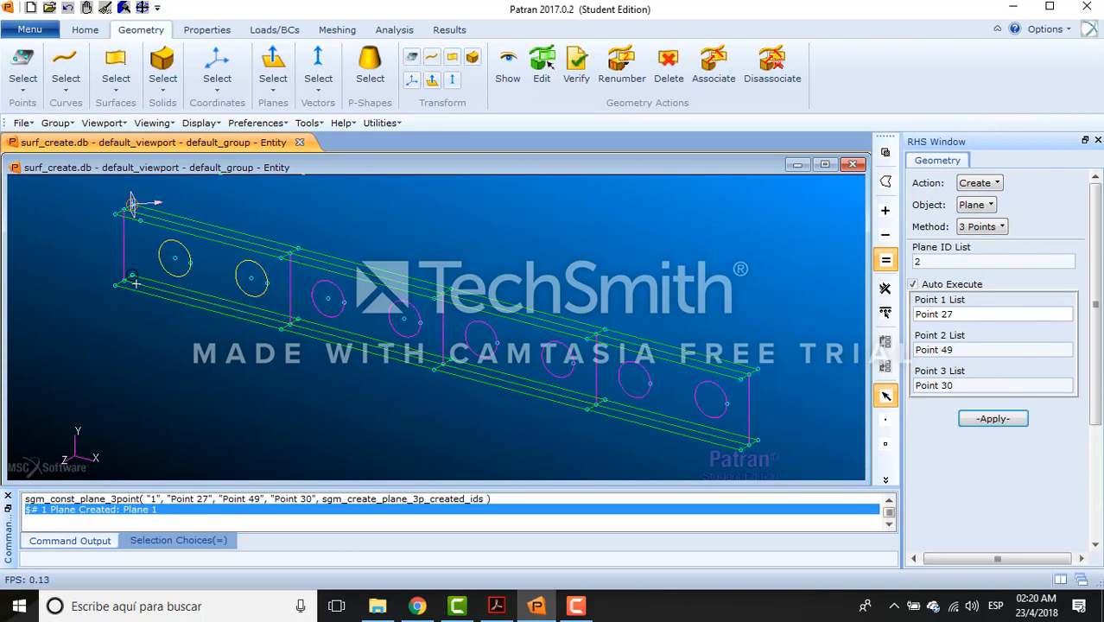
Set the geometry form to edit surfaces with the Break method and the Plane option
{"action": "key", "text": "alt+Tab"}
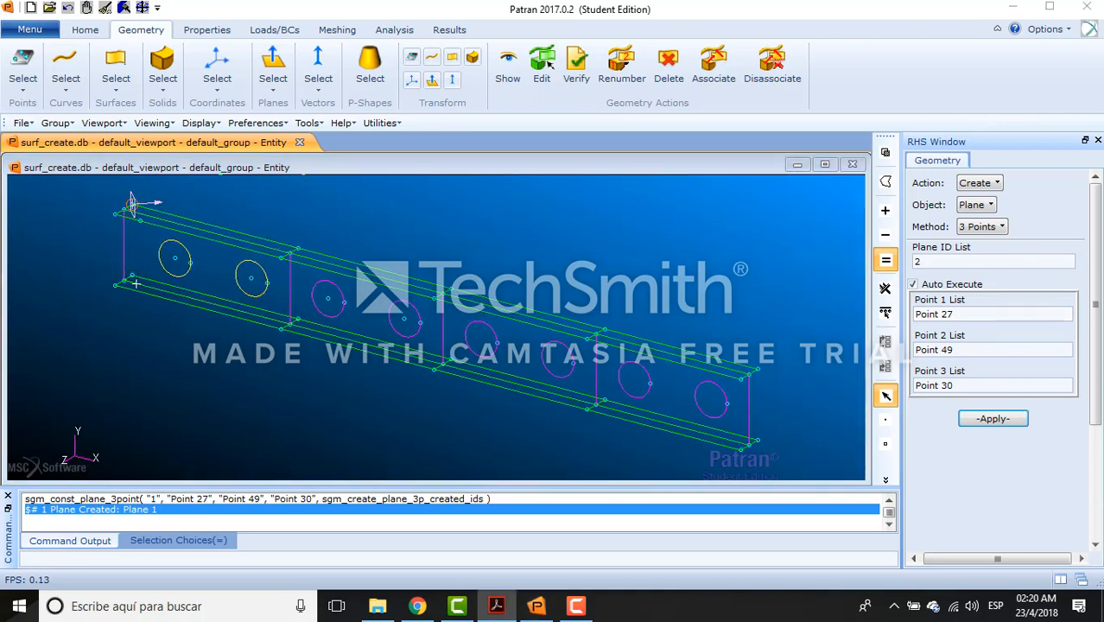
{"action": "left_click", "coordinate": [991, 184]}
{"action": "left_click", "coordinate": [997, 240]}
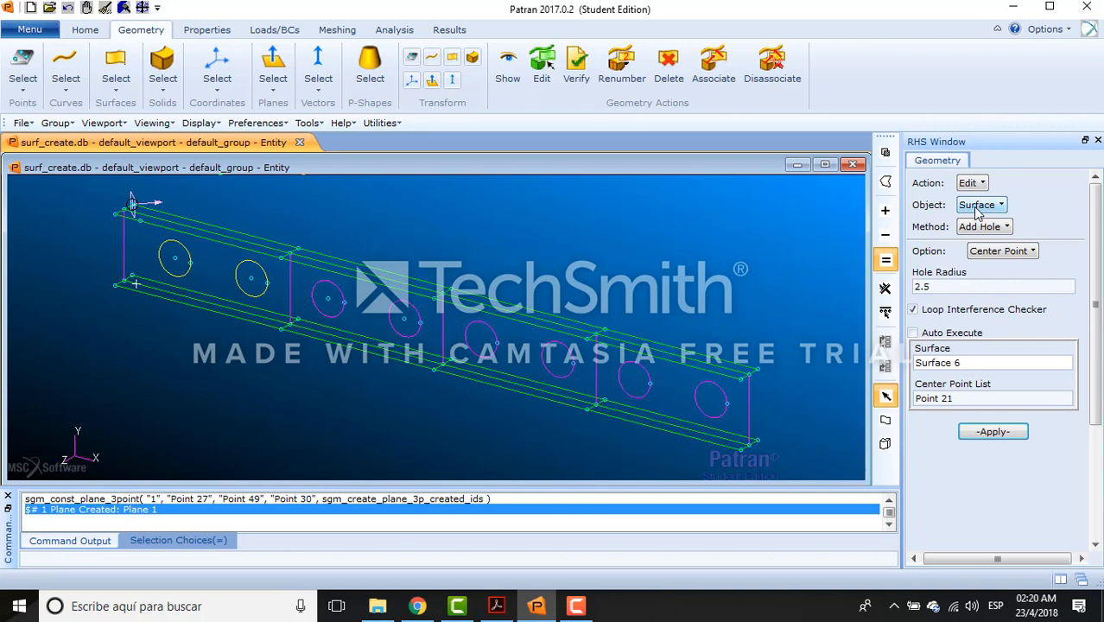
{"action": "left_click", "coordinate": [978, 207]}
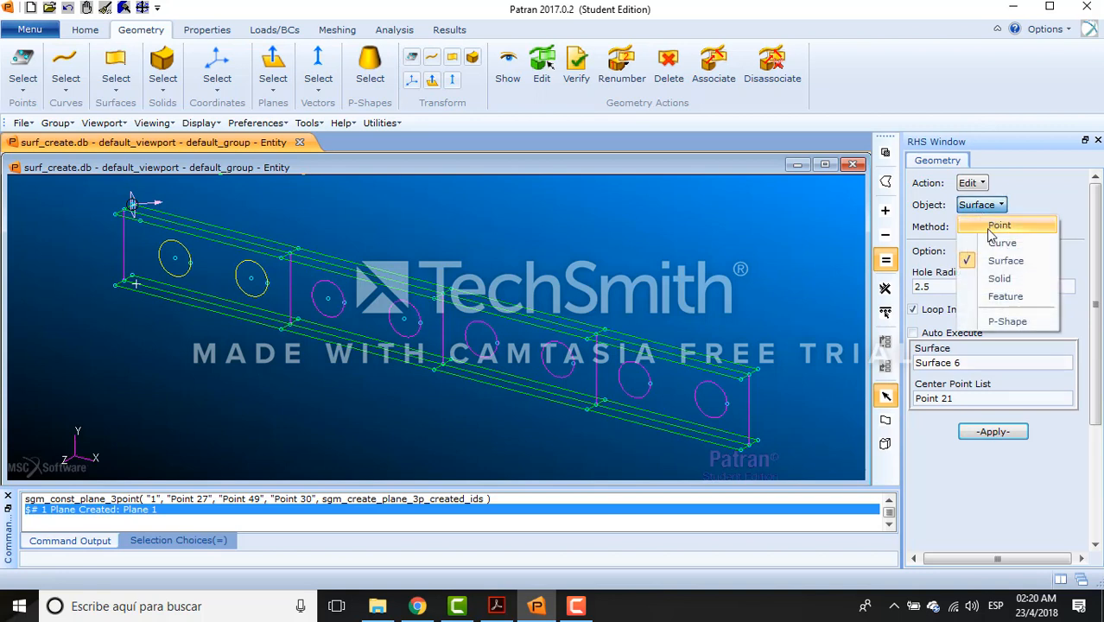
{"action": "left_click", "coordinate": [985, 257]}
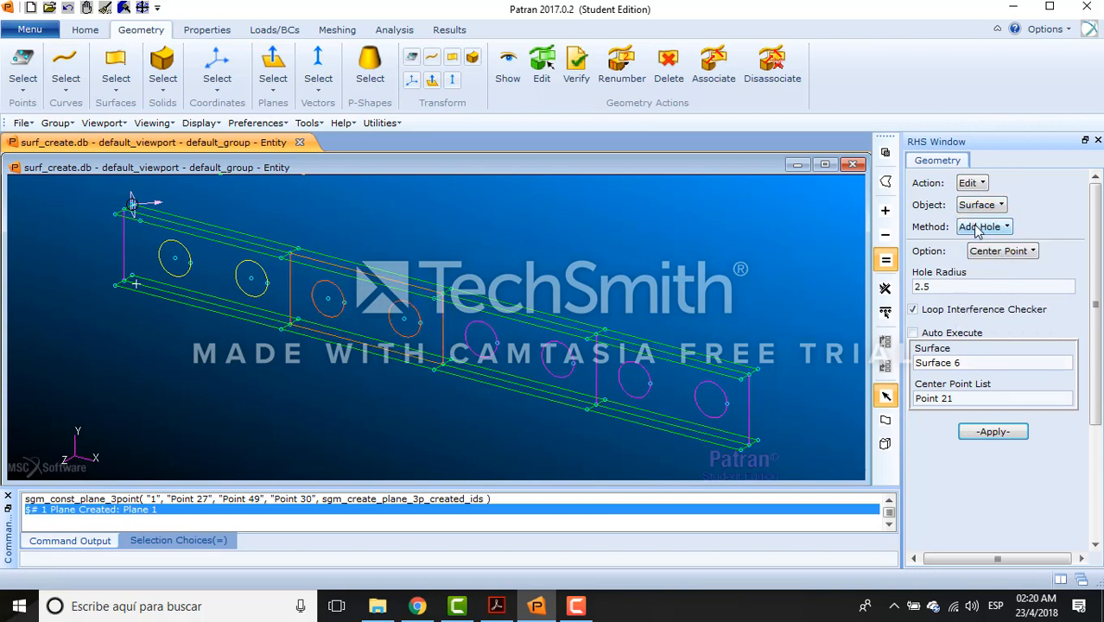
{"action": "left_click", "coordinate": [977, 228]}
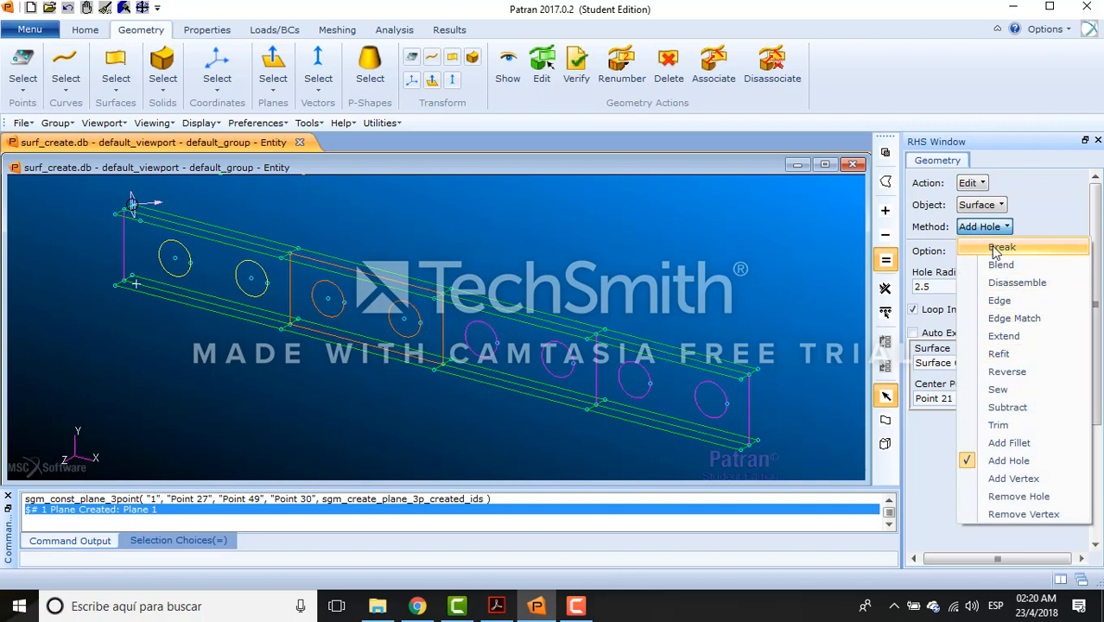
{"action": "left_click", "coordinate": [993, 248]}
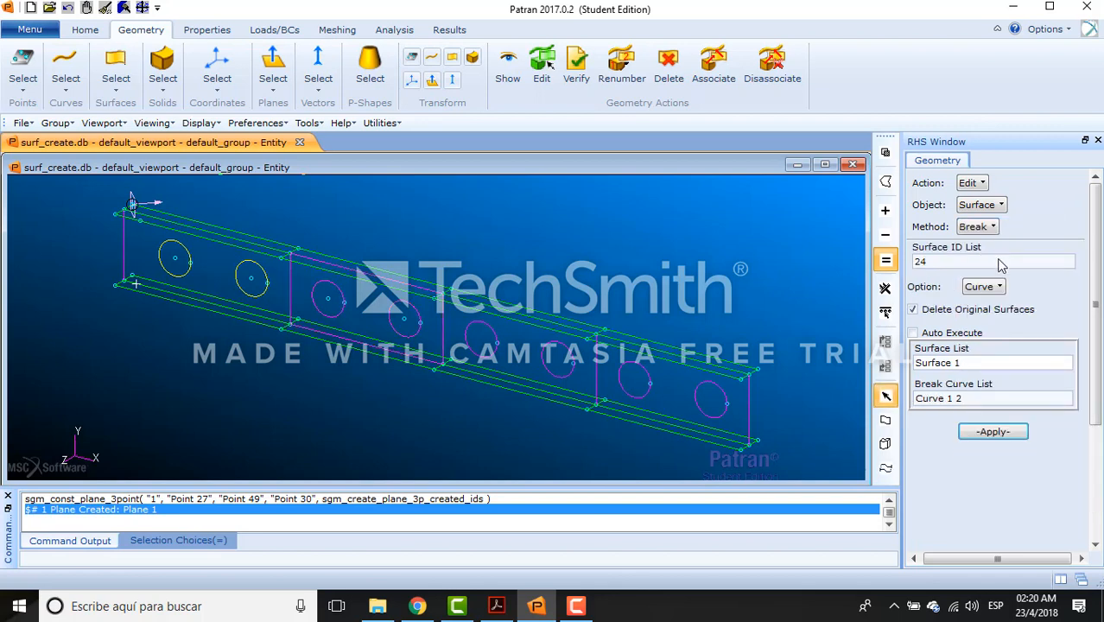
{"action": "left_click", "coordinate": [994, 286]}
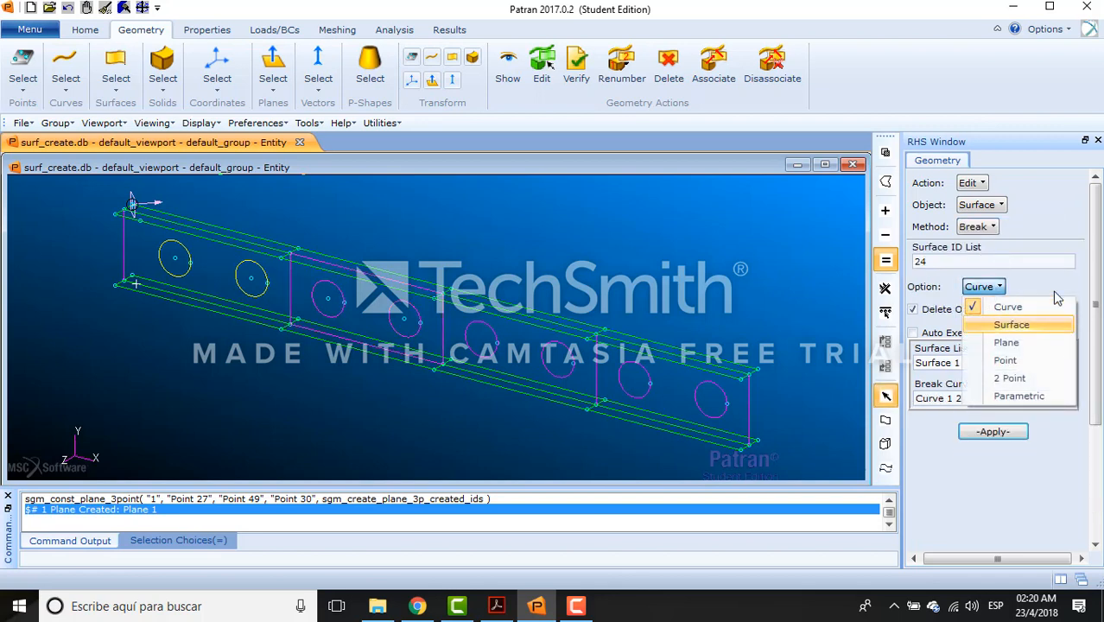
{"action": "left_click", "coordinate": [1006, 343]}
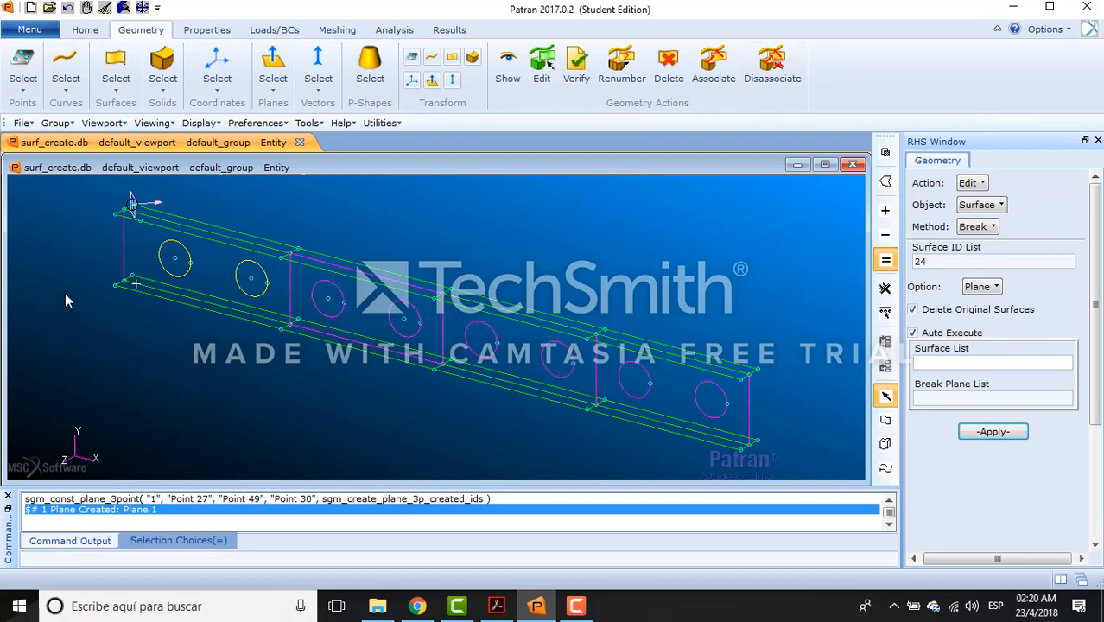
Break the first bay's surfaces, Surface 2:5 13, with Plane 1 and delete all the original surfaces
{"action": "scroll", "coordinate": [131, 207], "scroll_direction": "up", "scroll_amount": 2}
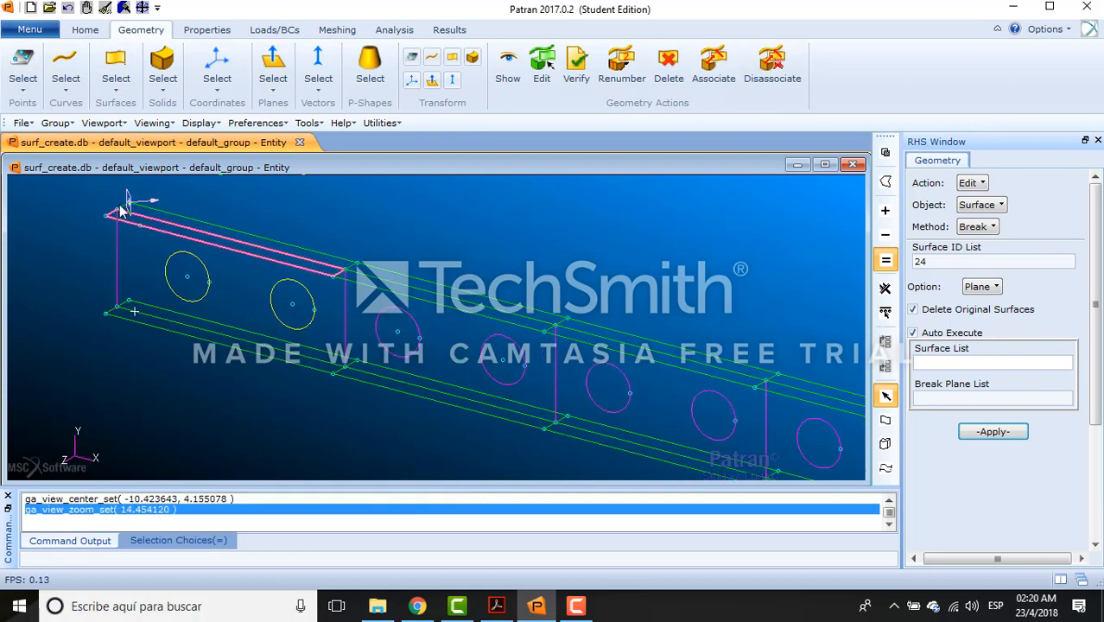
{"action": "left_click_drag", "start_coordinate": [106, 195], "coordinate": [267, 417]}
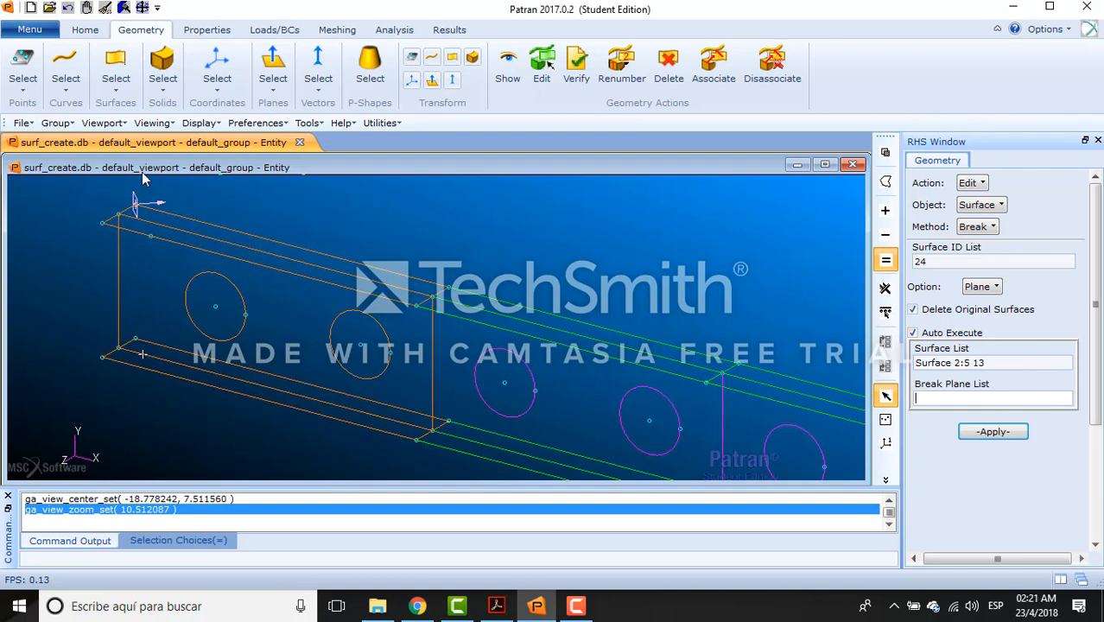
{"action": "left_click", "coordinate": [136, 201]}
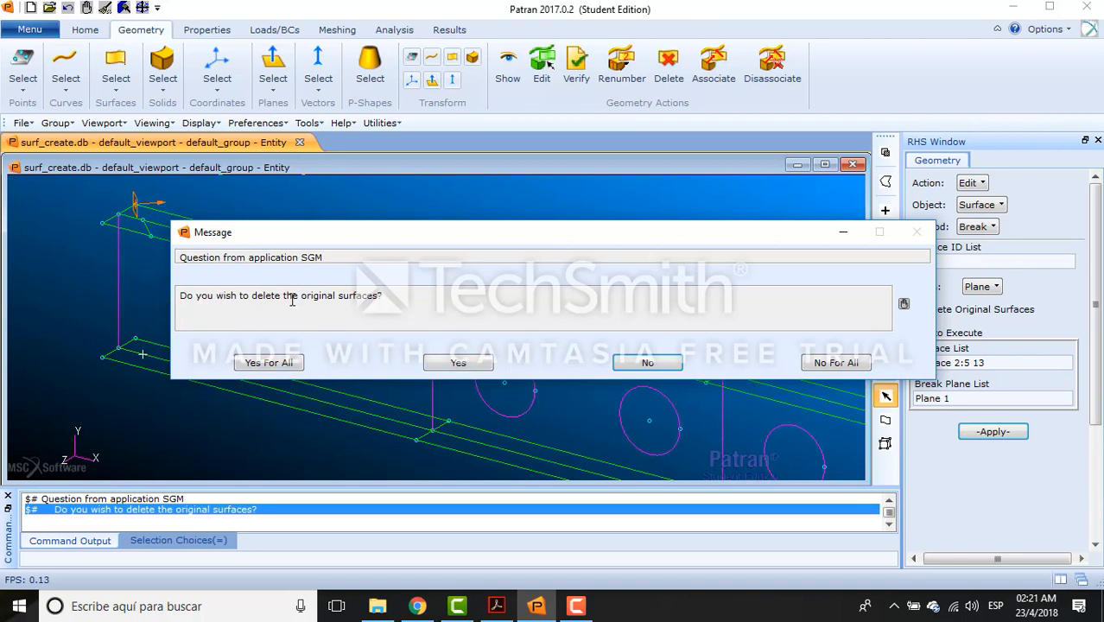
{"action": "left_click", "coordinate": [265, 363]}
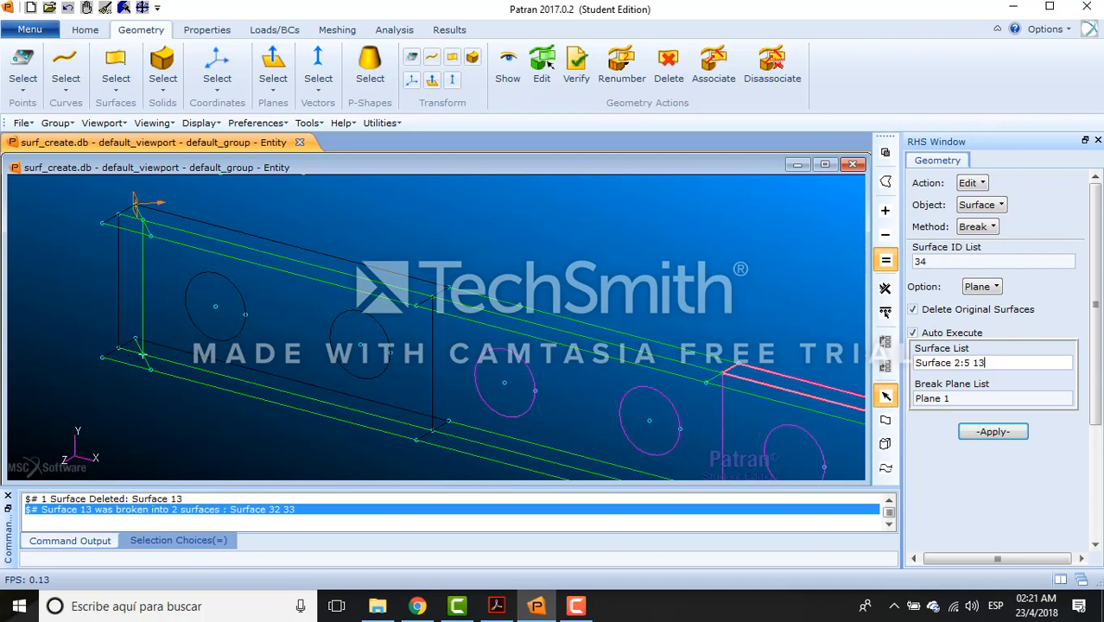
{"action": "key", "text": "F10"}
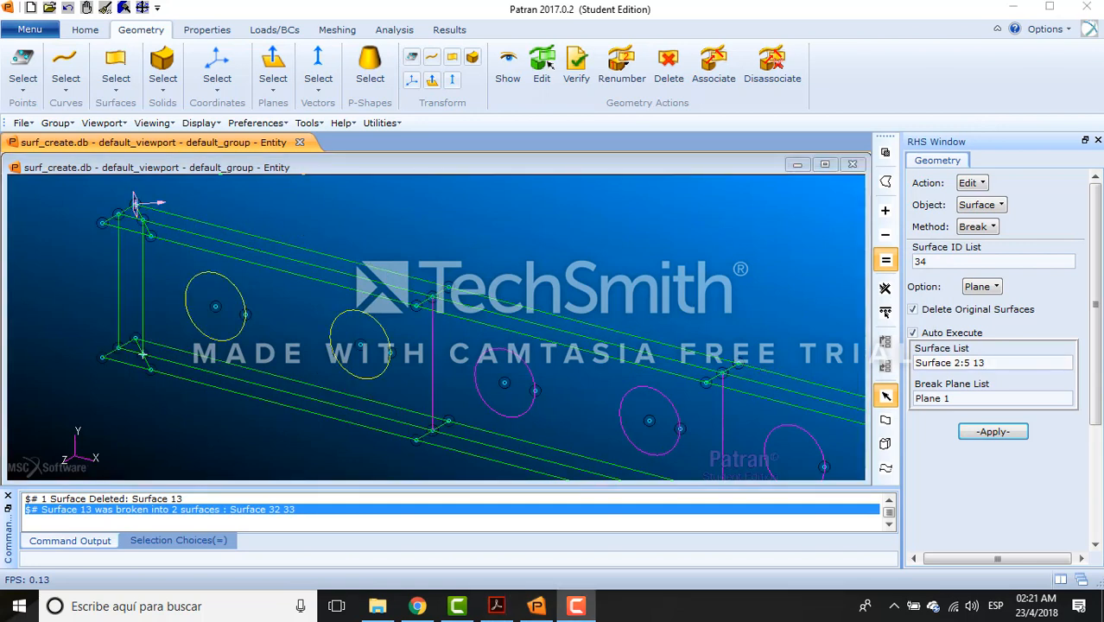
Delete Surfaces 24, 26, 32, 30 and 28, the cut-off pieces at the frame's starting end
{"action": "left_click", "coordinate": [972, 182]}
{"action": "left_click", "coordinate": [984, 219]}
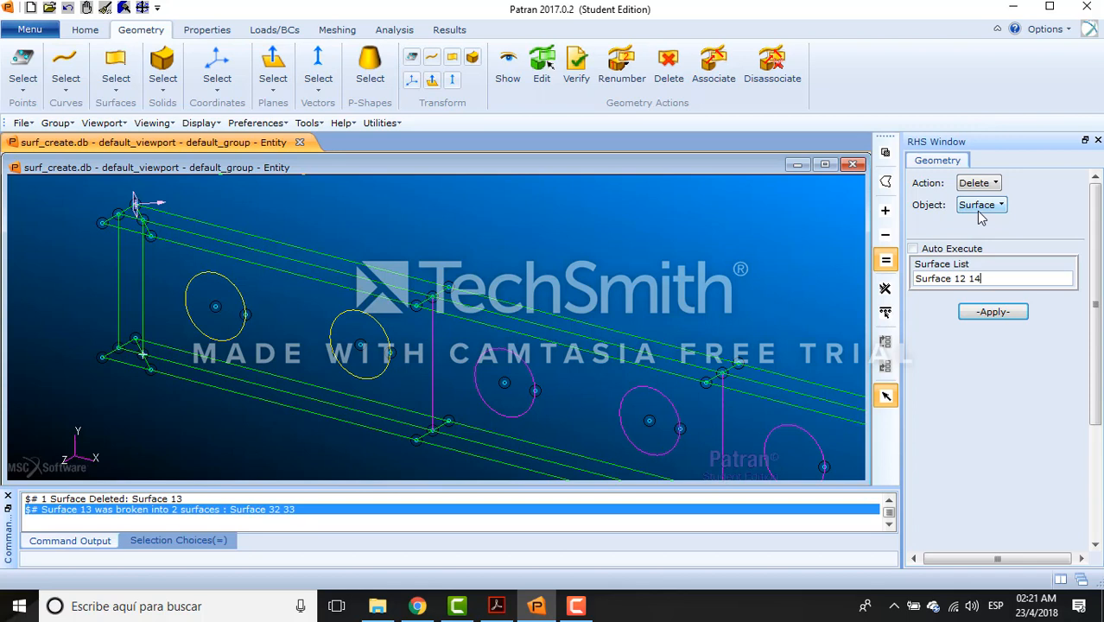
{"action": "left_click", "coordinate": [992, 280]}
{"action": "left_click_drag", "start_coordinate": [992, 280], "coordinate": [955, 279]}
{"action": "key", "text": "BackSpace"}
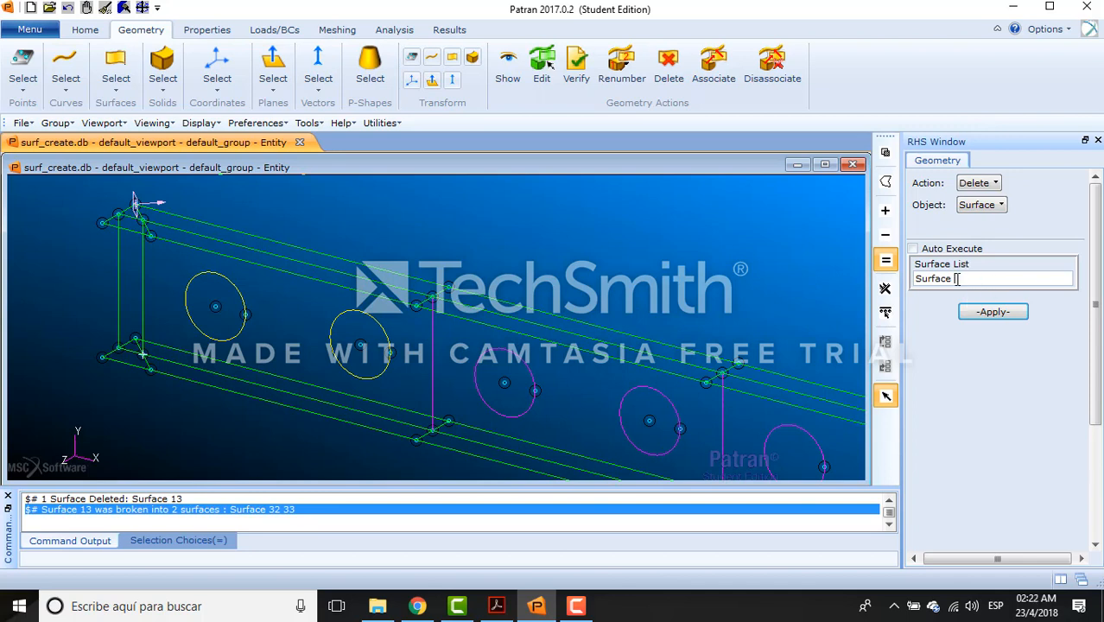
{"action": "type", "text": "34 "}
{"action": "type", "text": "26 "}
{"action": "type", "text": "32 "}
{"action": "type", "text": "30 "}
{"action": "type", "text": "28"}
{"action": "left_click", "coordinate": [990, 317]}
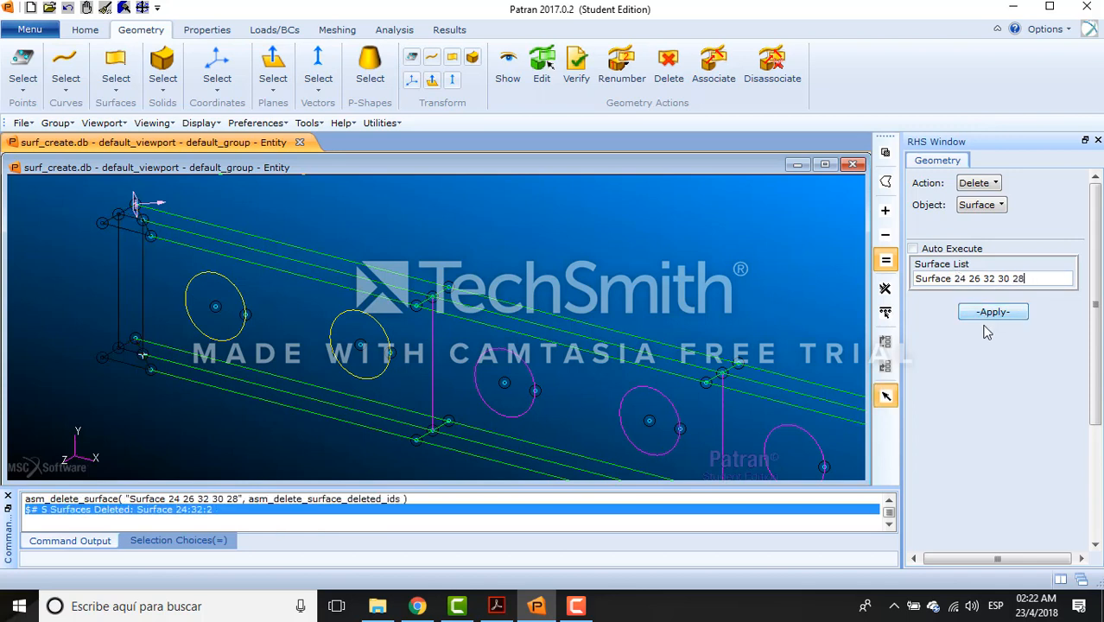
Display the frame in smooth shading and fit the whole model in the view
{"action": "left_click", "coordinate": [84, 31]}
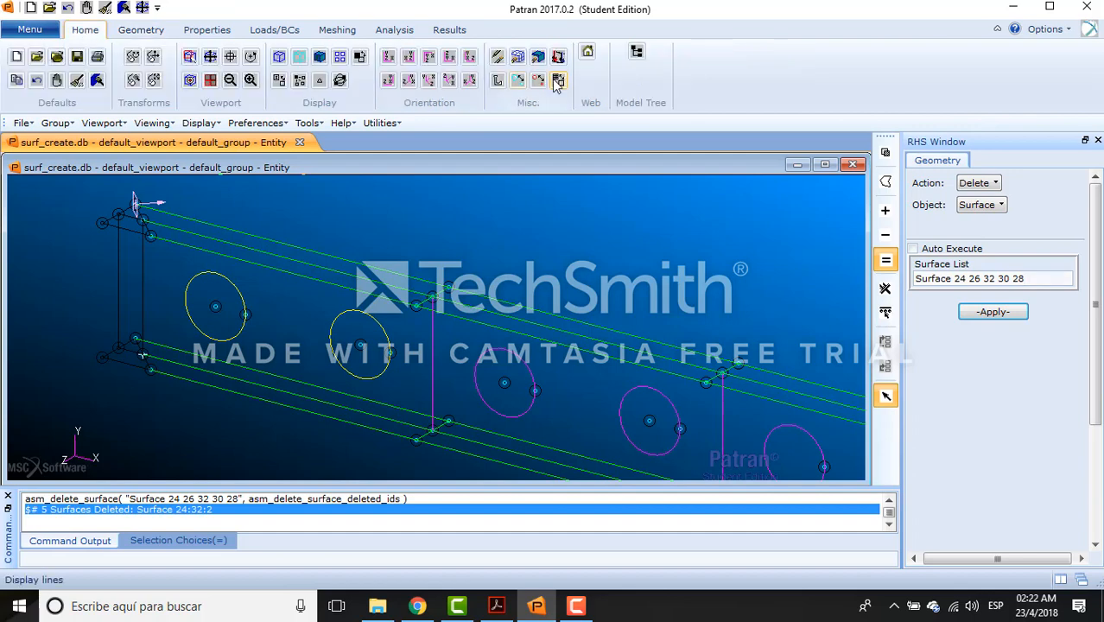
{"action": "left_click", "coordinate": [320, 59]}
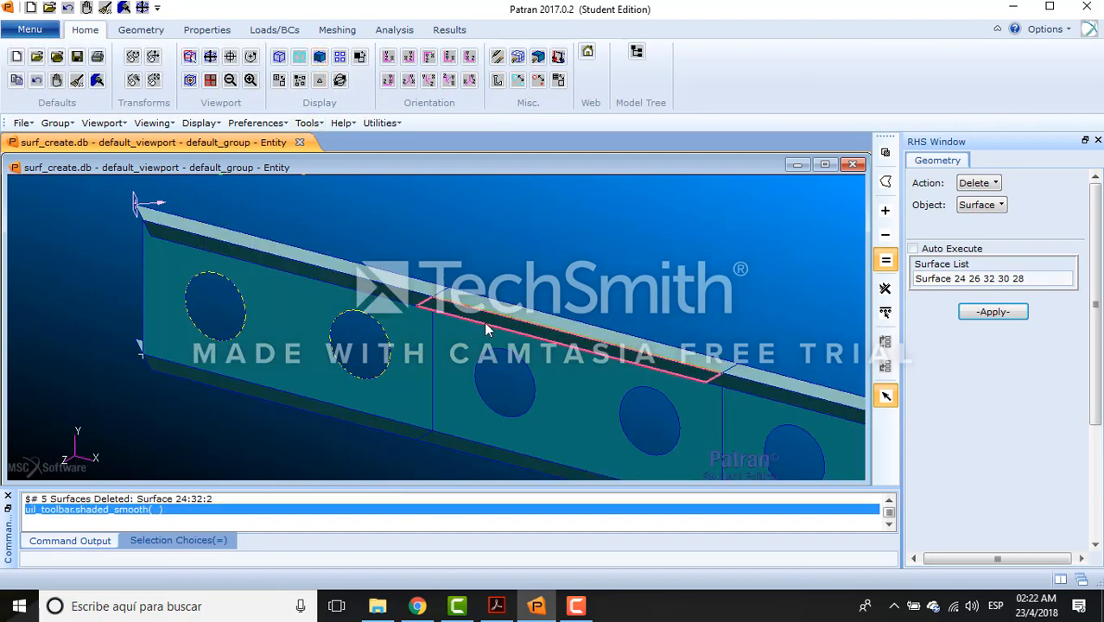
{"action": "scroll", "coordinate": [511, 353], "scroll_direction": "down", "scroll_amount": 2}
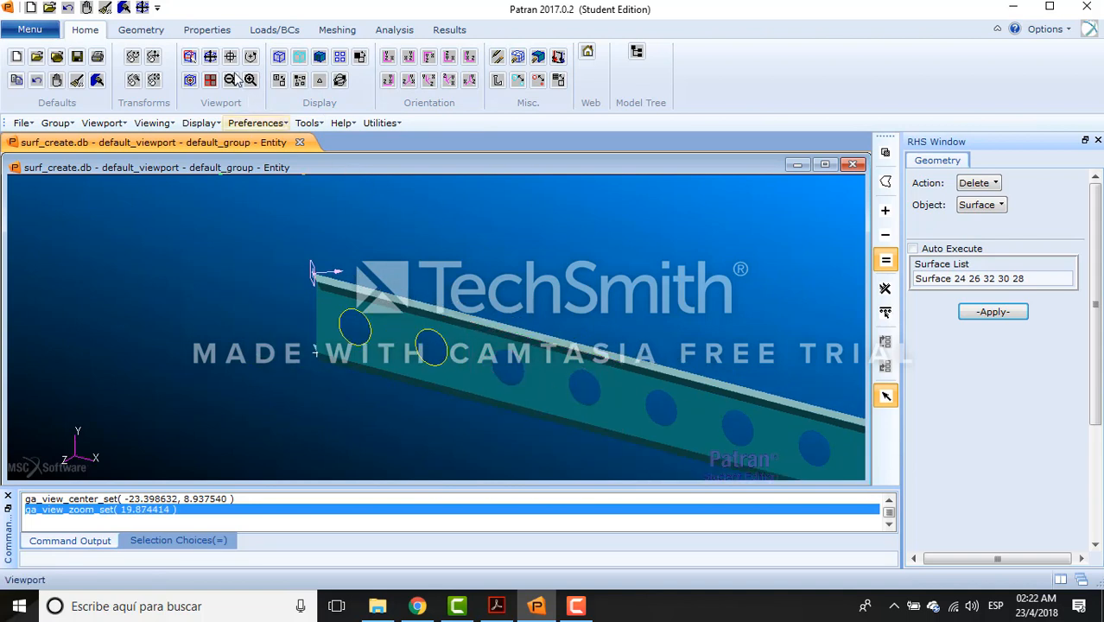
{"action": "left_click", "coordinate": [210, 57]}
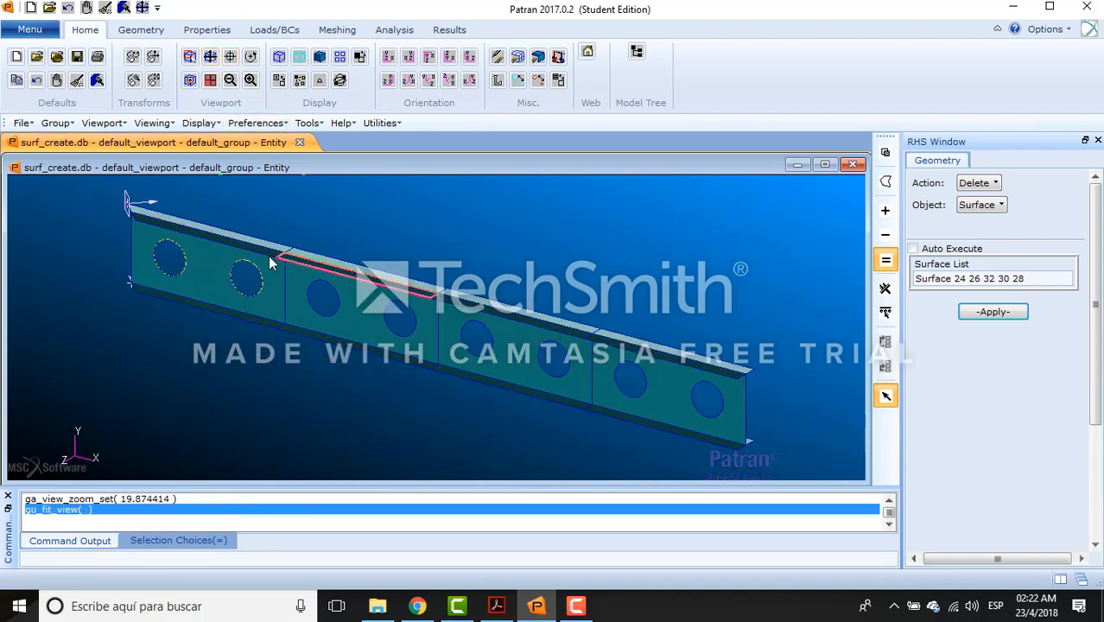
Set the geometry transform to act on surfaces with the Mirror method
{"action": "key", "text": "alt+Tab"}
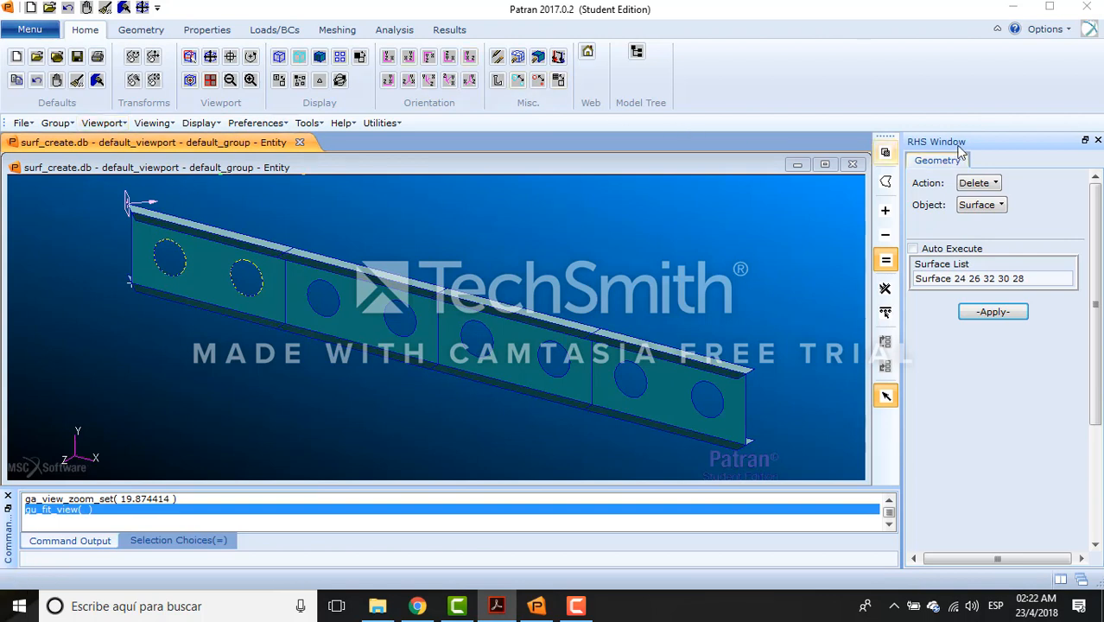
{"action": "left_click", "coordinate": [994, 184]}
{"action": "left_click", "coordinate": [1015, 274]}
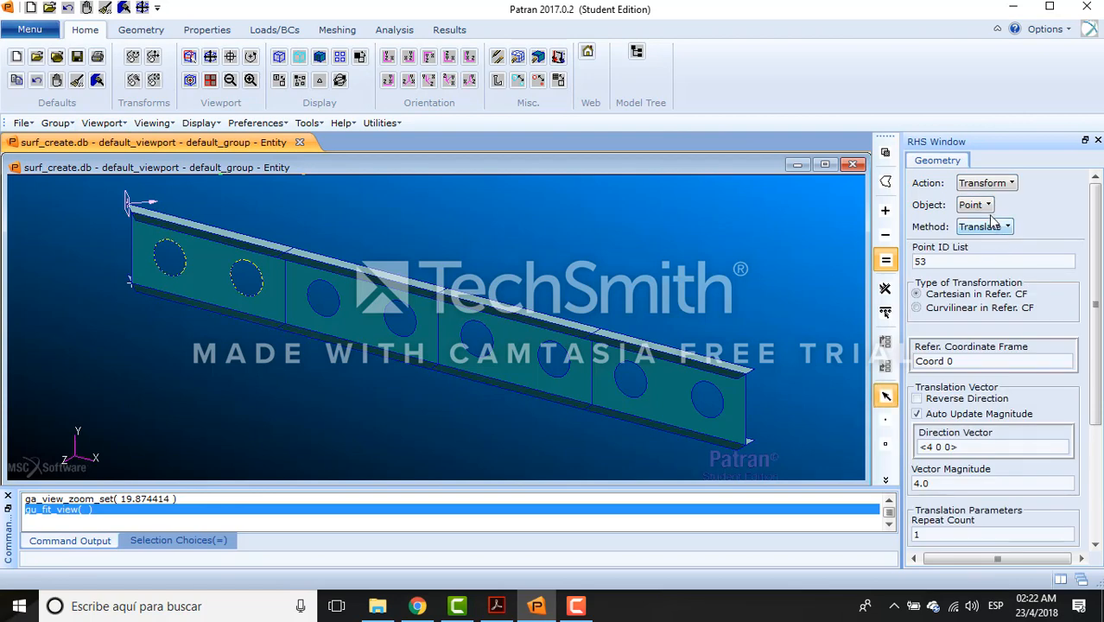
{"action": "left_click", "coordinate": [983, 208]}
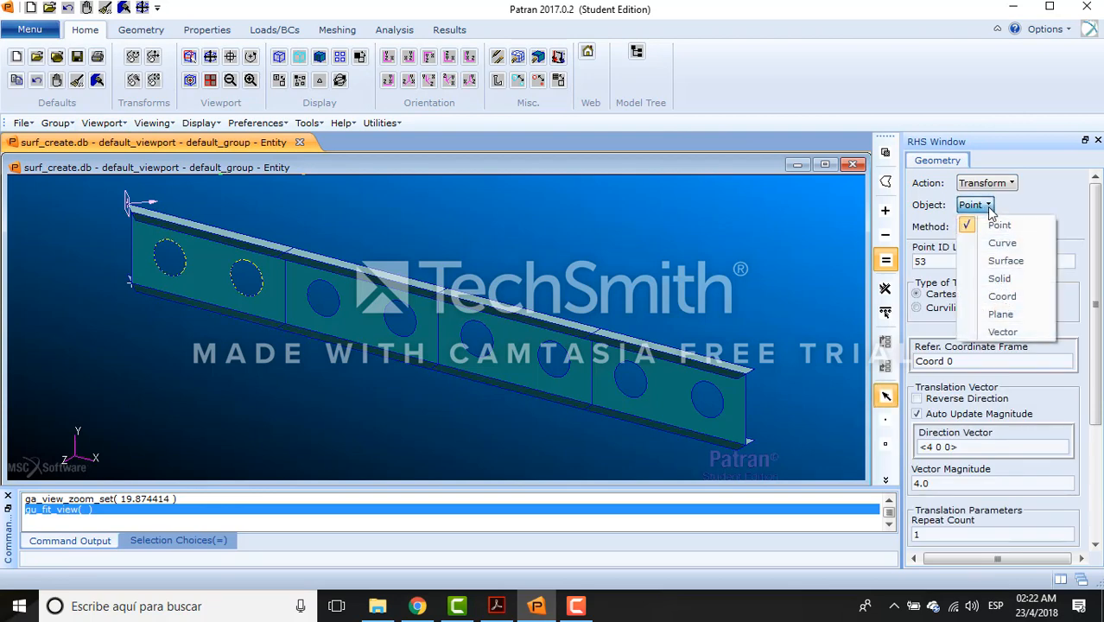
{"action": "left_click", "coordinate": [1004, 257]}
{"action": "left_click", "coordinate": [999, 228]}
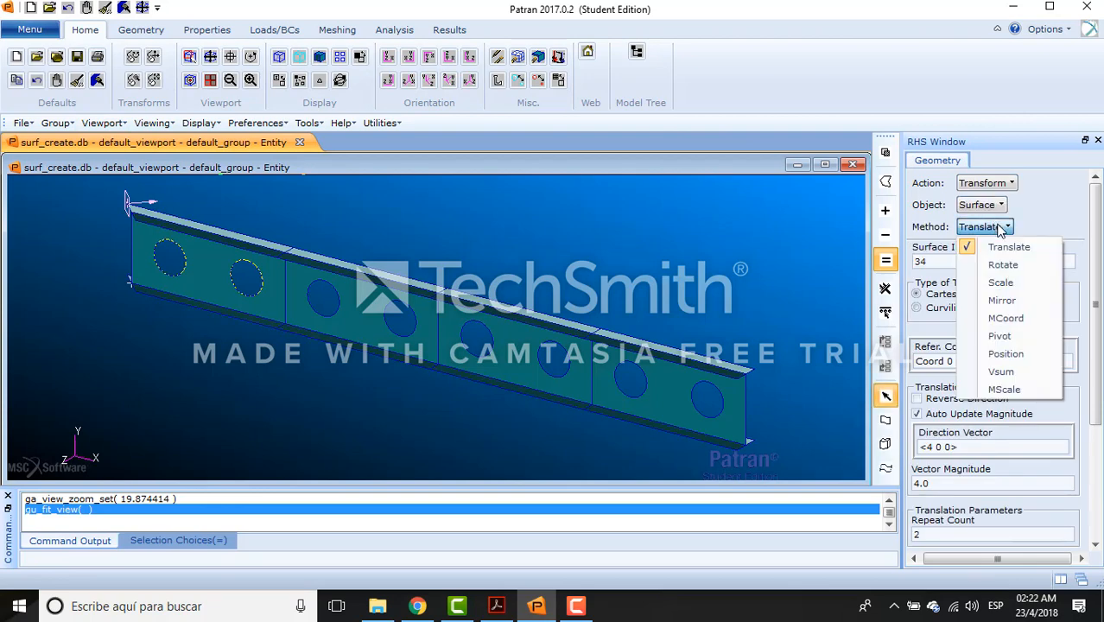
{"action": "left_click", "coordinate": [1016, 300]}
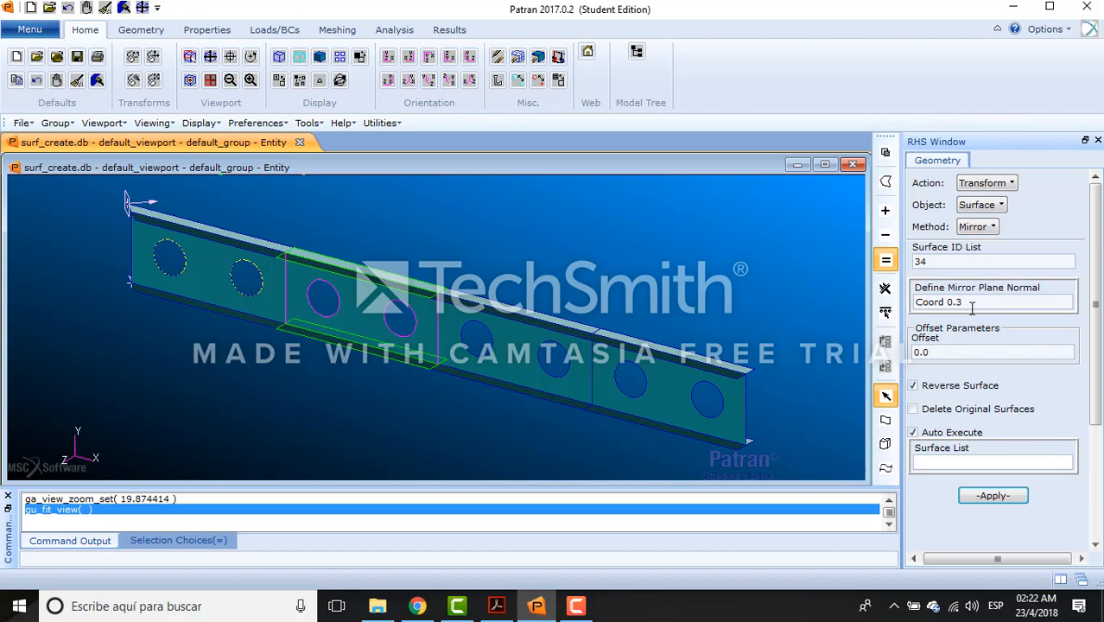
Mirror the first bay's surfaces, Surface 25:33:2, about the plane normal Coord 0.1 with an offset of 60
{"action": "left_click", "coordinate": [972, 308]}
{"action": "key", "text": "BackSpace"}
{"action": "type", "text": "1"}
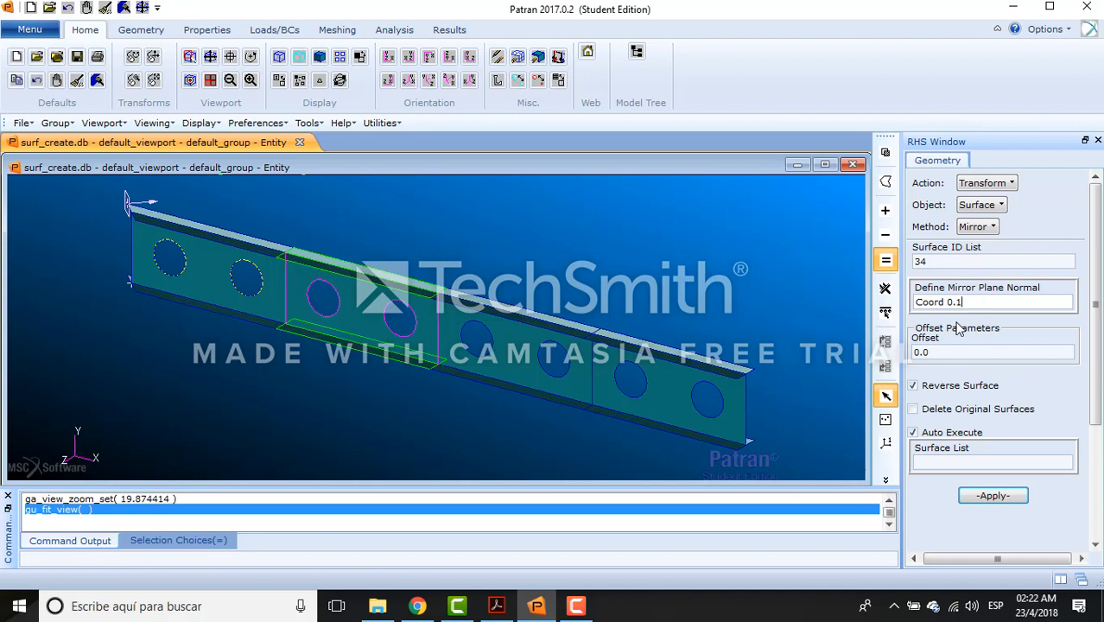
{"action": "left_click", "coordinate": [922, 351]}
{"action": "left_click_drag", "start_coordinate": [926, 351], "coordinate": [867, 350]}
{"action": "type", "text": "60"}
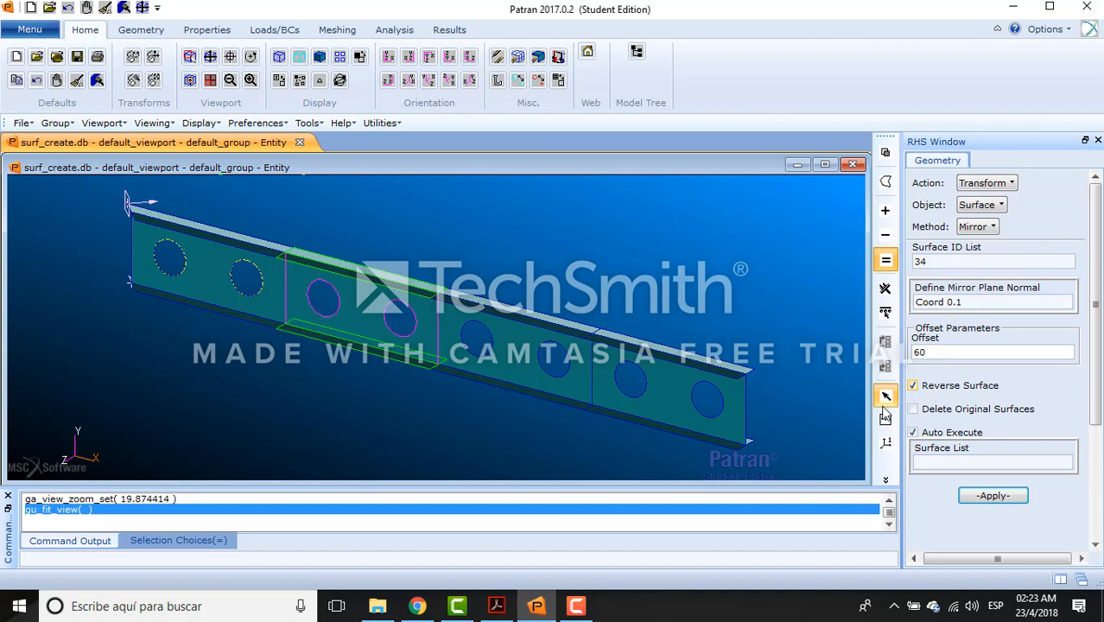
{"action": "left_click", "coordinate": [949, 463]}
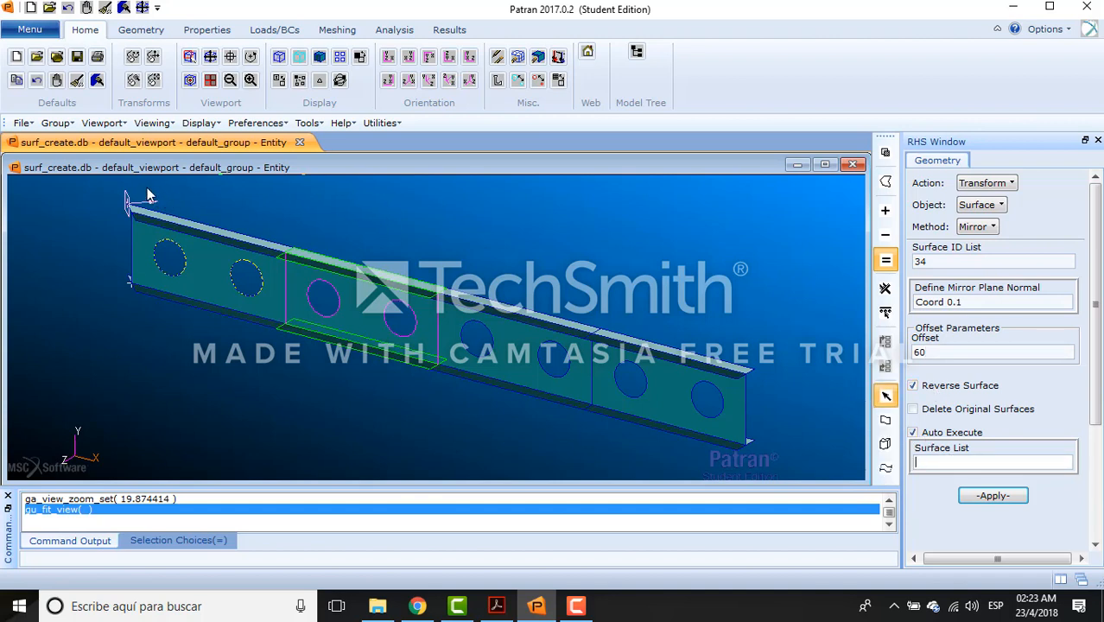
{"action": "left_click_drag", "start_coordinate": [154, 186], "coordinate": [244, 346]}
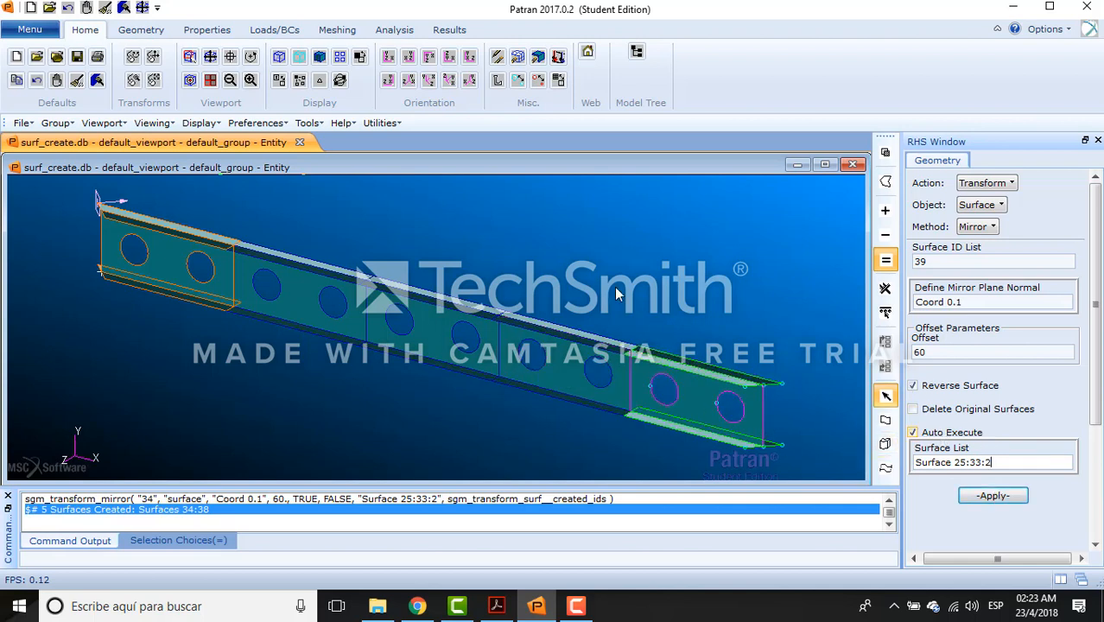
Save the surf_create database
{"action": "left_click", "coordinate": [29, 30]}
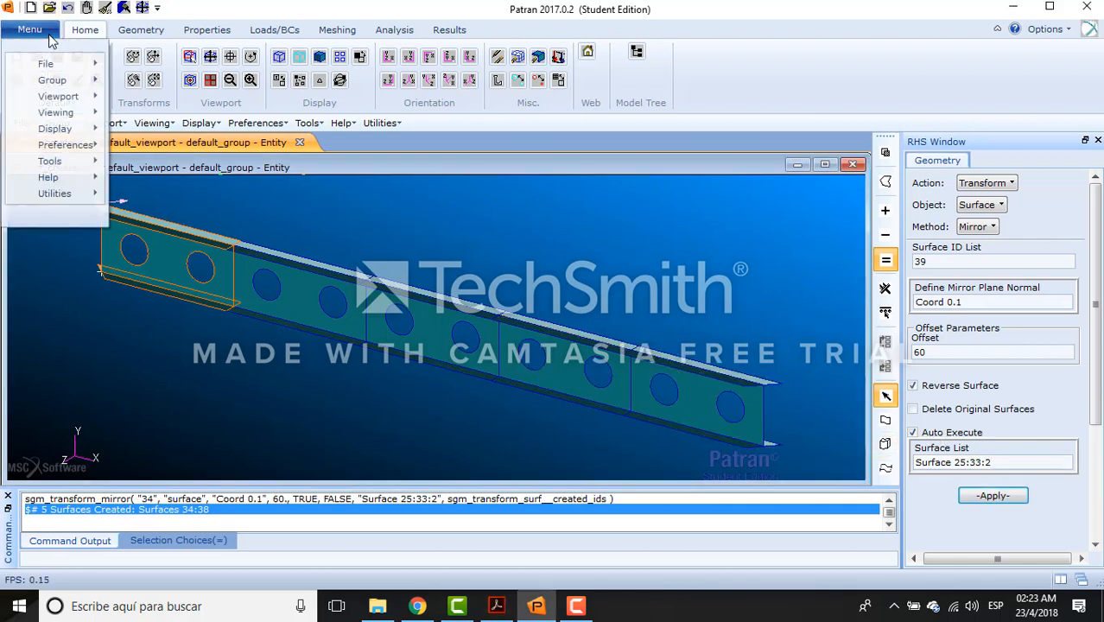
{"action": "mouse_move", "coordinate": [67, 69]}
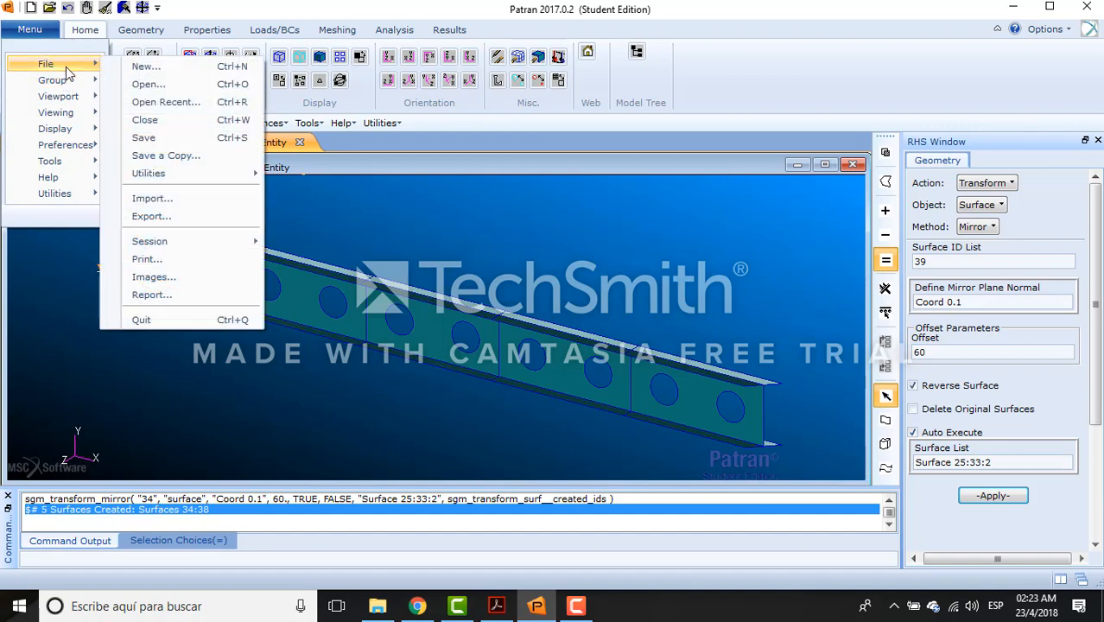
{"action": "left_click", "coordinate": [176, 142]}
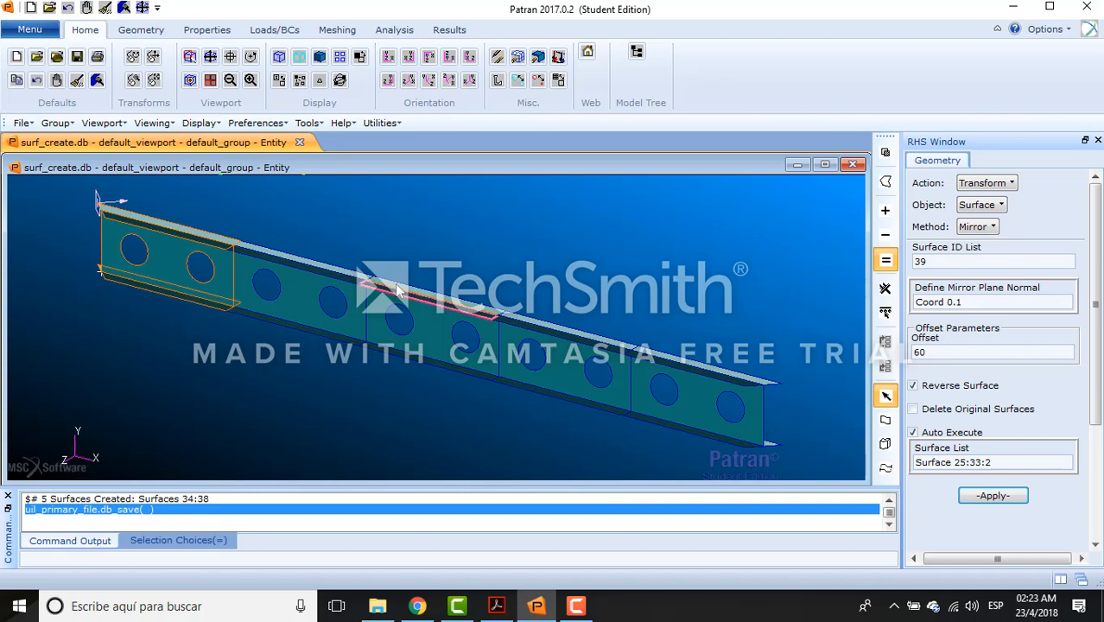
Delete Plane 1, the trimming plane at the frame's starting end
{"action": "left_click", "coordinate": [985, 183]}
{"action": "left_click", "coordinate": [1000, 222]}
{"action": "left_click", "coordinate": [983, 204]}
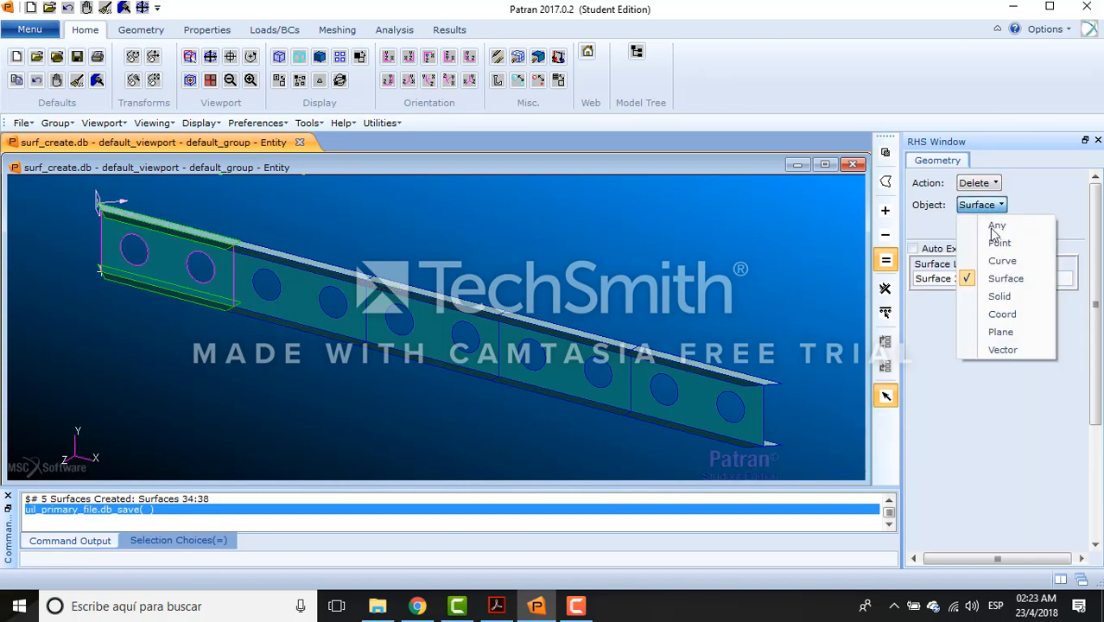
{"action": "left_click", "coordinate": [1009, 333]}
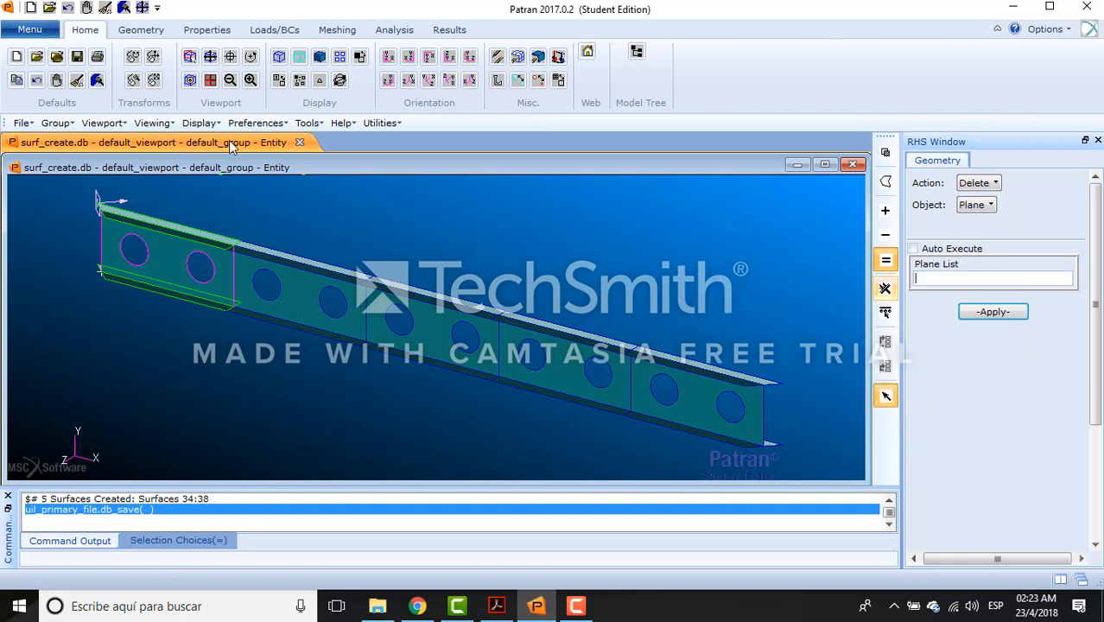
{"action": "left_click", "coordinate": [111, 228]}
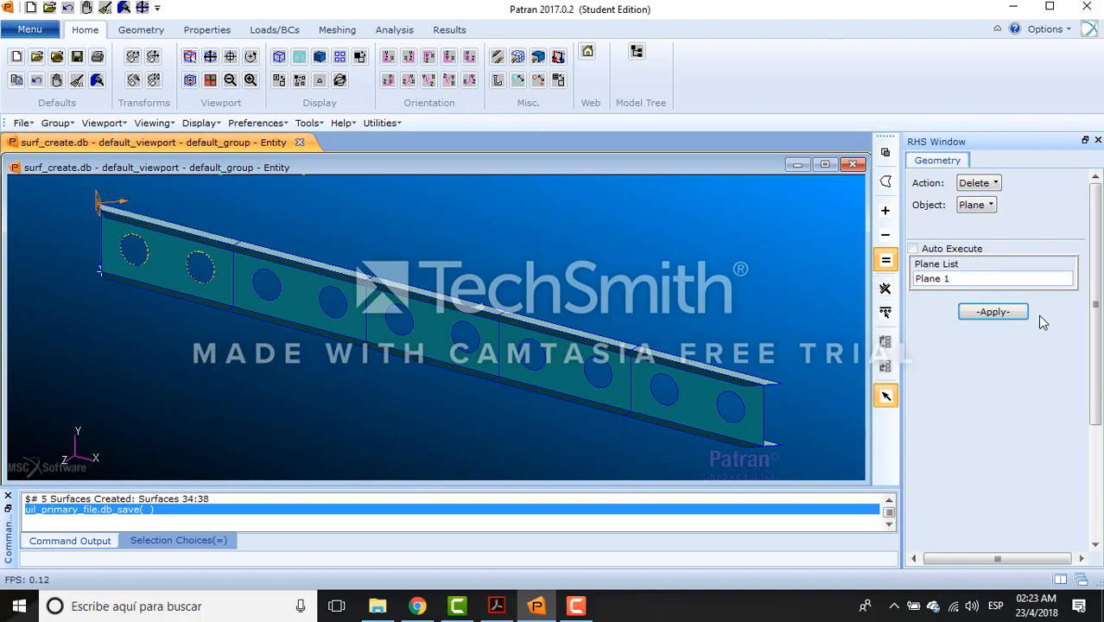
{"action": "left_click", "coordinate": [995, 312]}
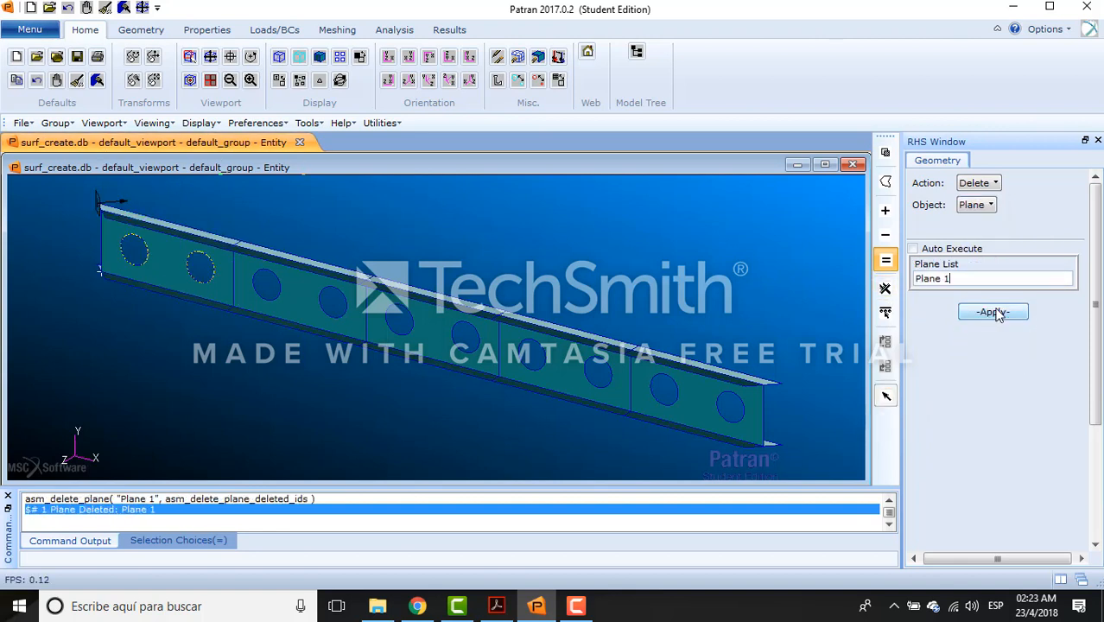
{"action": "left_click", "coordinate": [983, 185]}
{"action": "left_click", "coordinate": [1002, 204]}
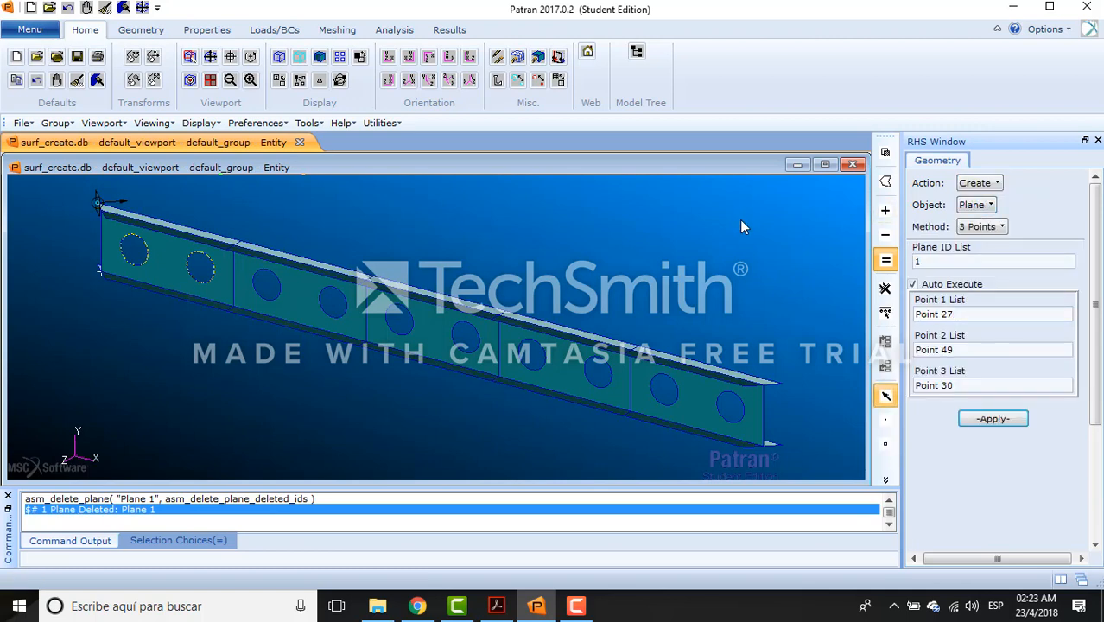
{"action": "left_click", "coordinate": [43, 33]}
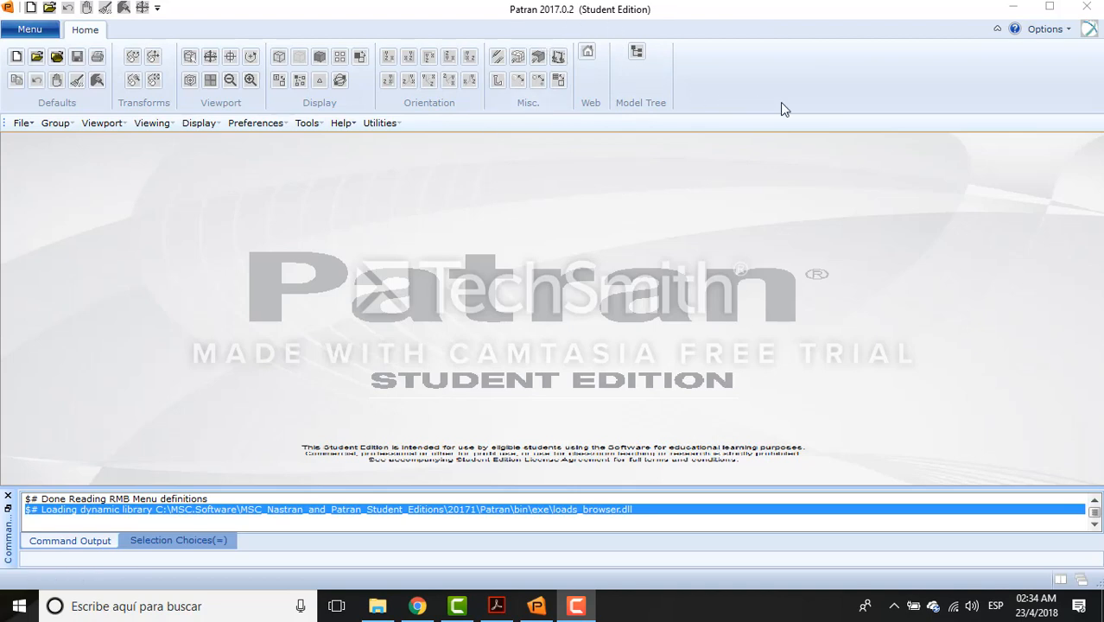
Create the new database surf_create_part2.db in the Ws05 folder with Default tolerance for MSC.Nastran structural analysis
{"action": "left_click", "coordinate": [16, 56]}
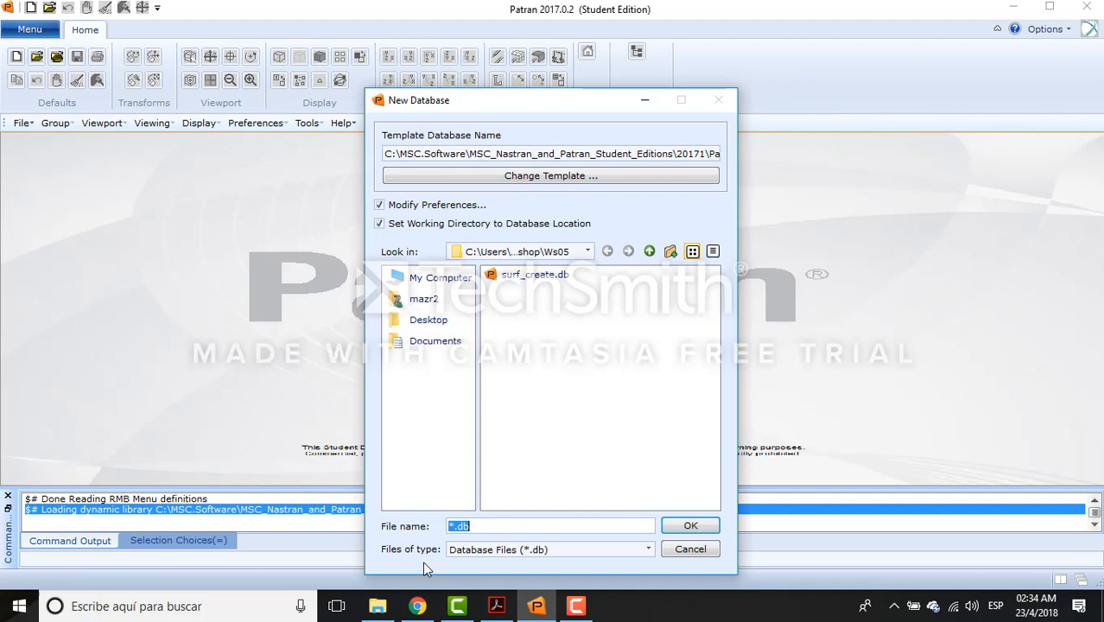
{"action": "left_click", "coordinate": [456, 525]}
{"action": "key", "text": "BackSpace"}
{"action": "type", "text": "surf_"}
{"action": "type", "text": "cra"}
{"action": "type", "text": "ate"}
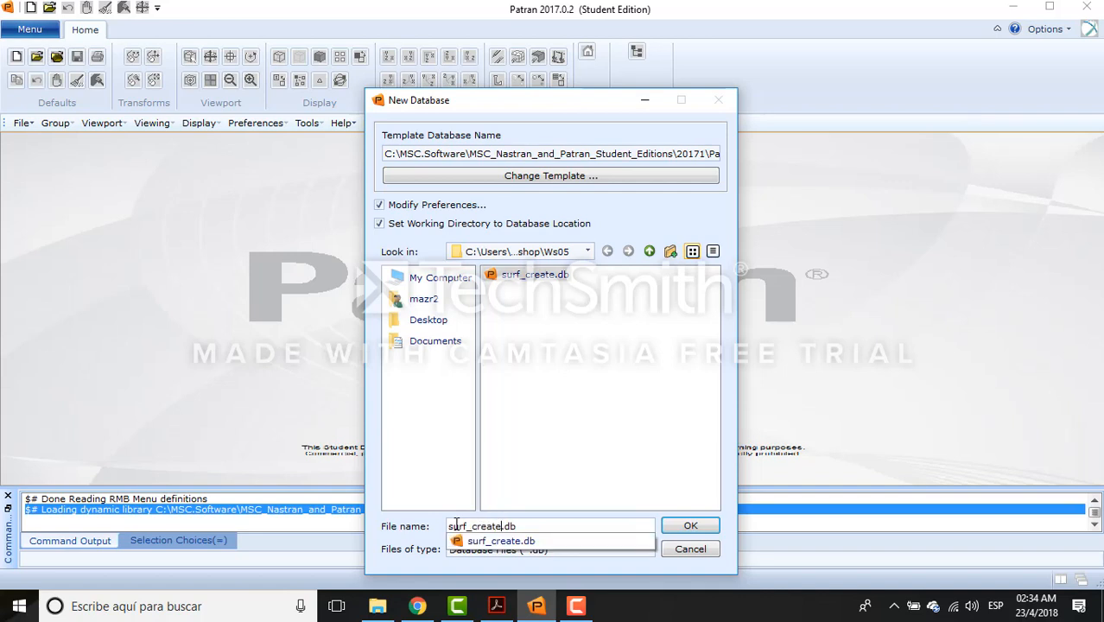
{"action": "type", "text": "_"}
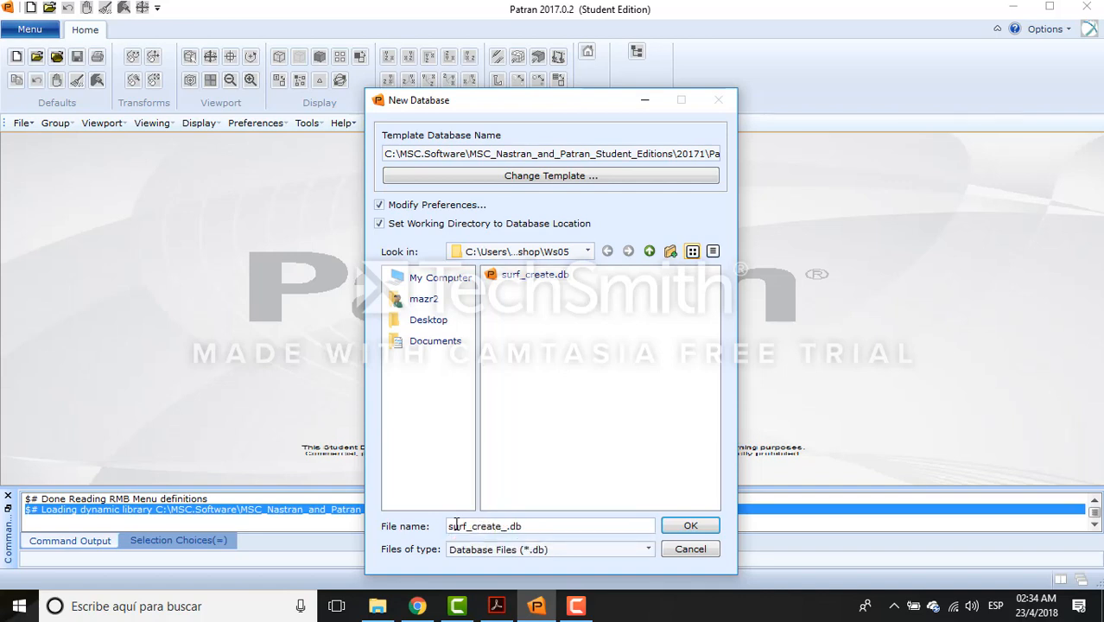
{"action": "type", "text": "pat"}
{"action": "key", "text": "BackSpace"}
{"action": "type", "text": "rt2"}
{"action": "left_click", "coordinate": [690, 527]}
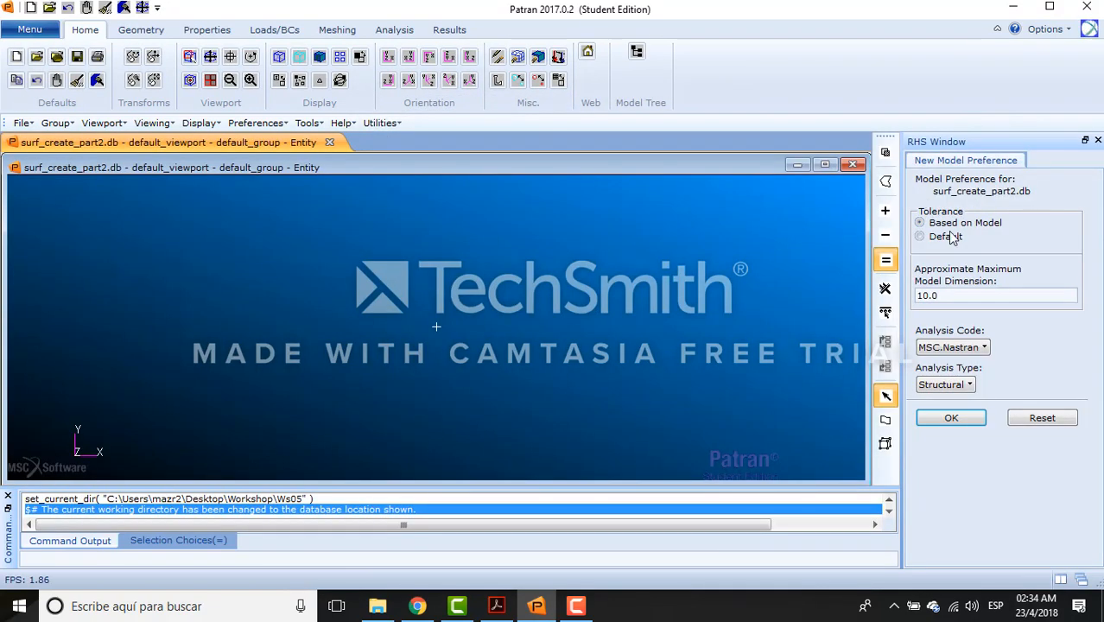
{"action": "left_click", "coordinate": [927, 239]}
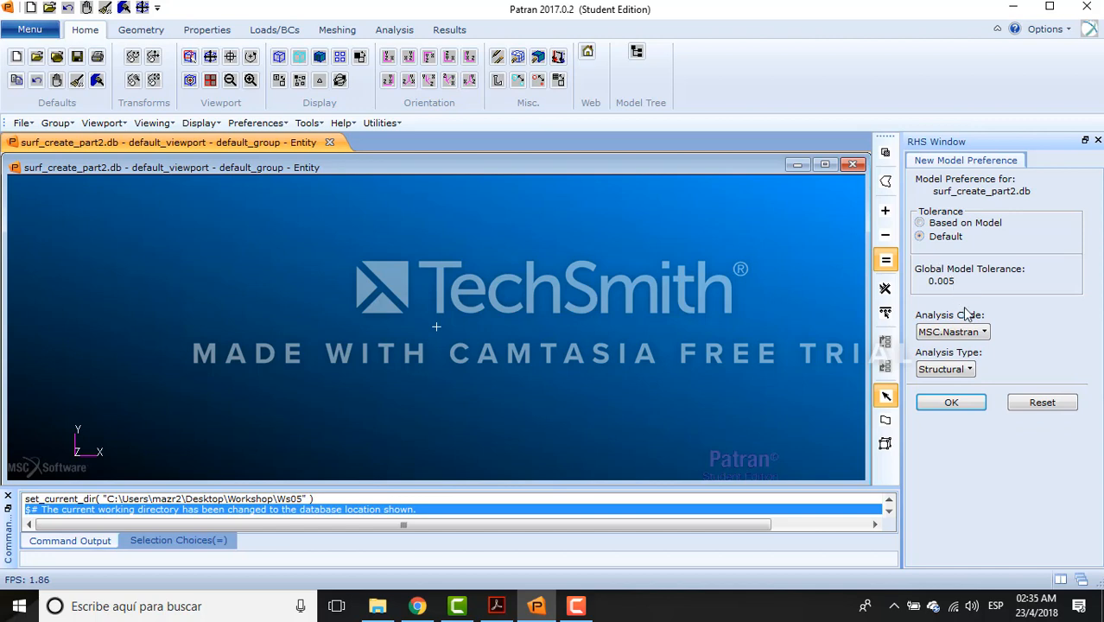
{"action": "left_click", "coordinate": [951, 404]}
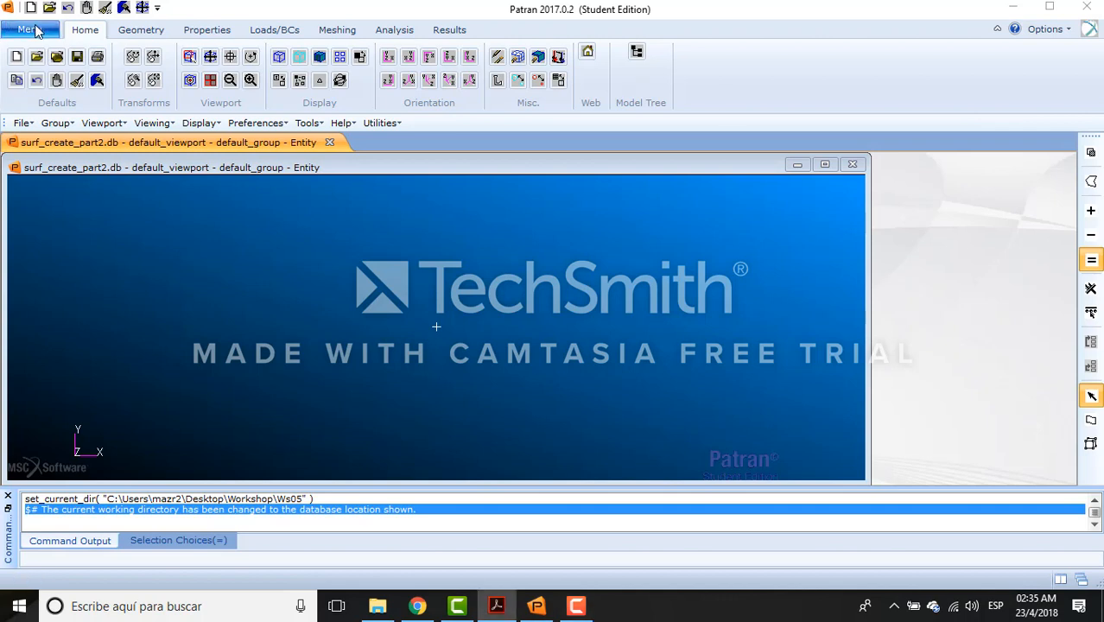
Import the IGES model complete_surfaces.igs into default_group with Import to Parasolid switched off, and dismiss the import summary
{"action": "left_click", "coordinate": [31, 30]}
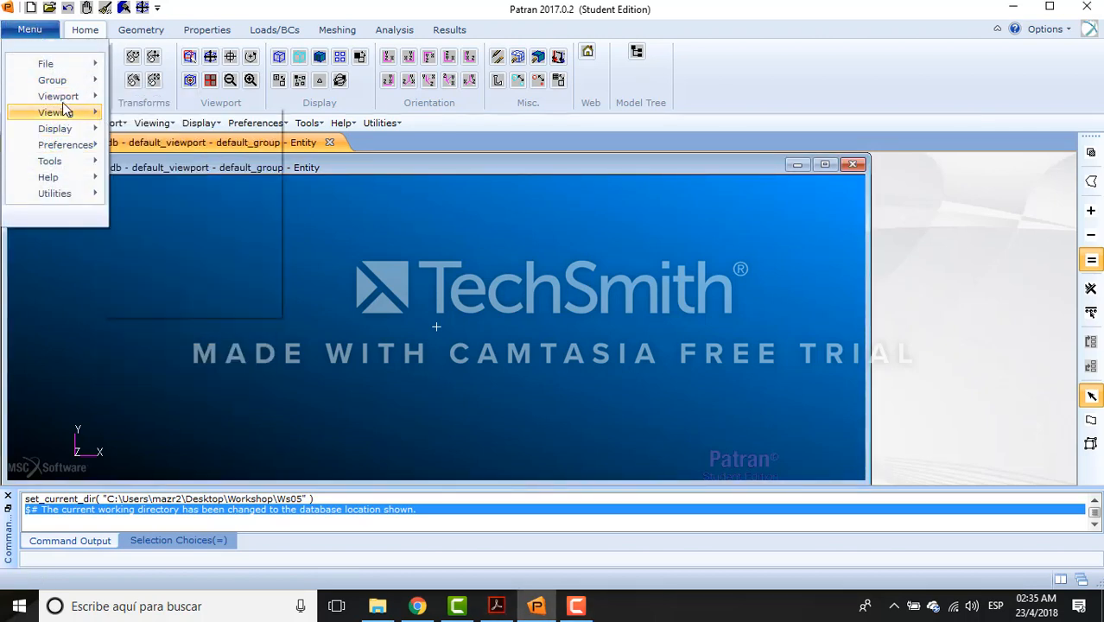
{"action": "mouse_move", "coordinate": [45, 64]}
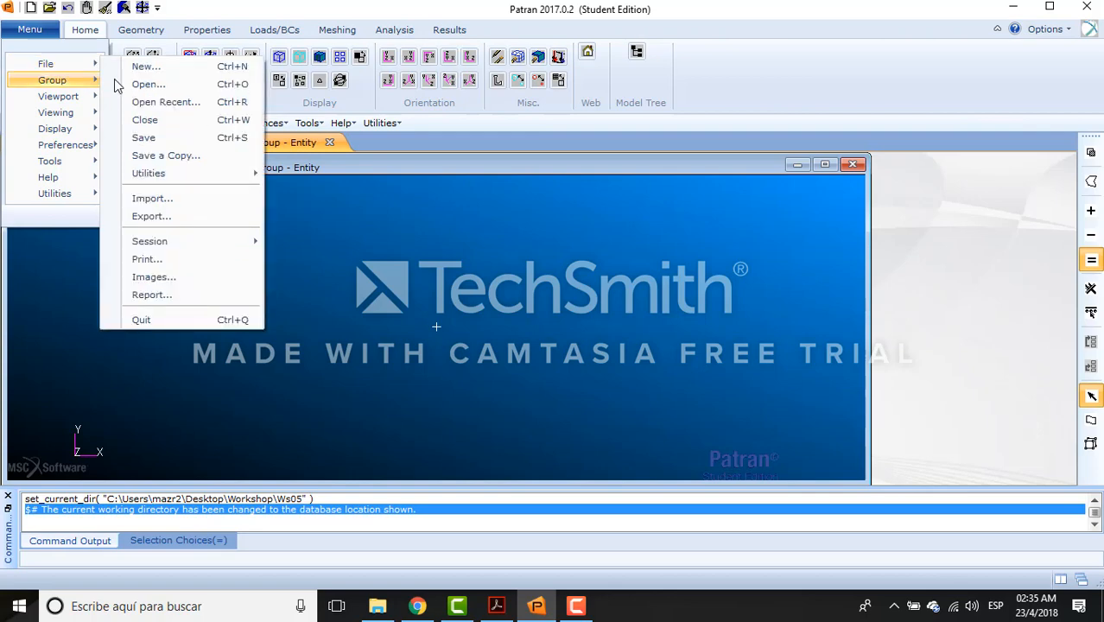
{"action": "left_click", "coordinate": [189, 198]}
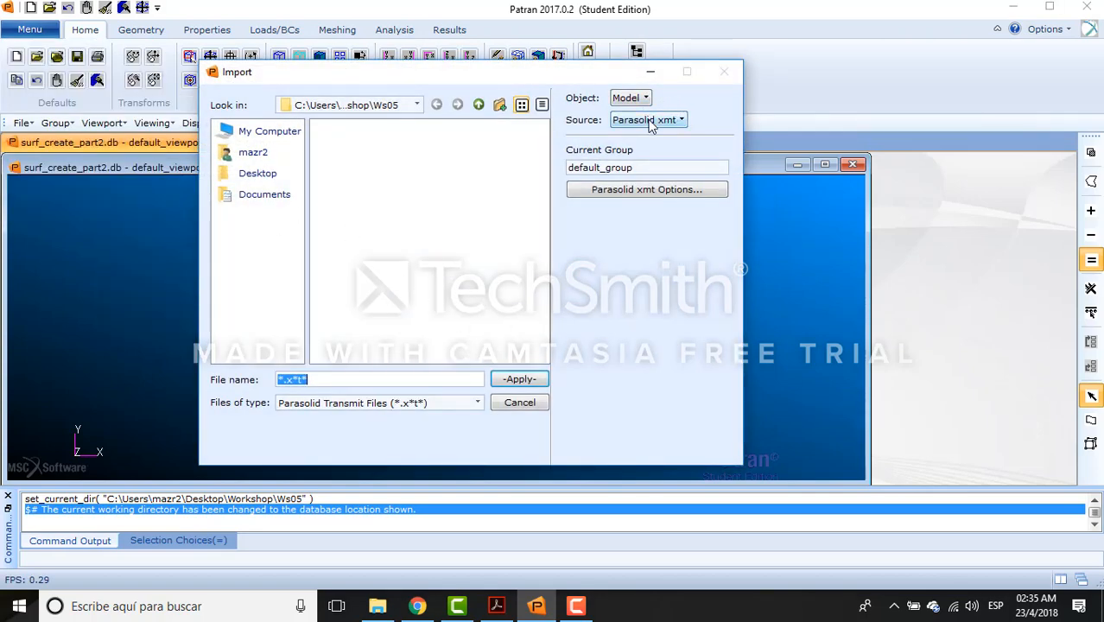
{"action": "left_click", "coordinate": [650, 121]}
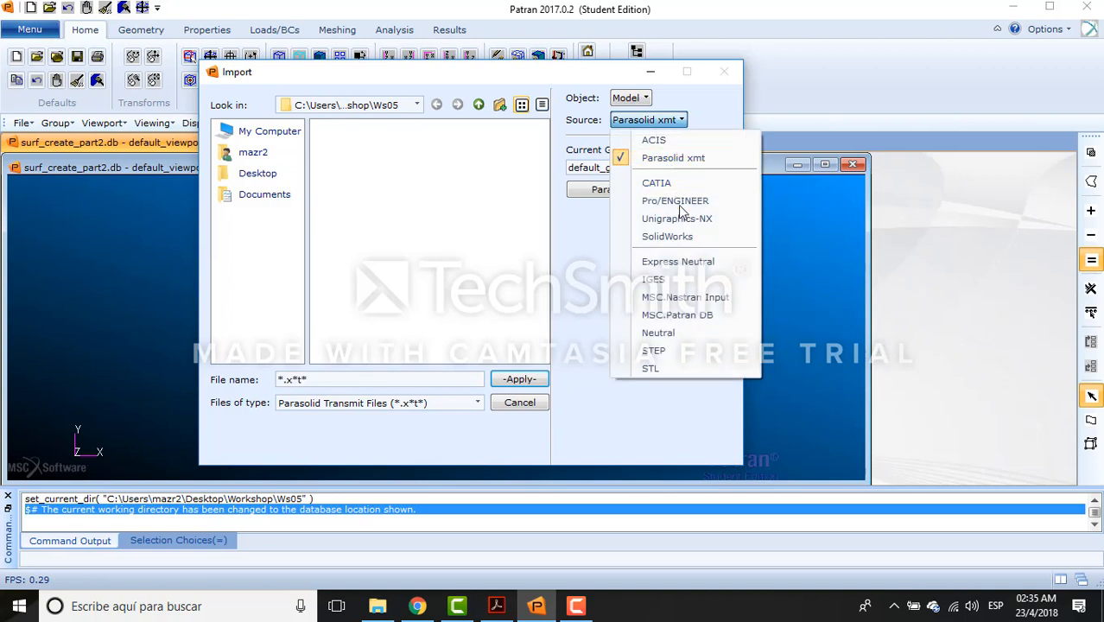
{"action": "left_click", "coordinate": [686, 280]}
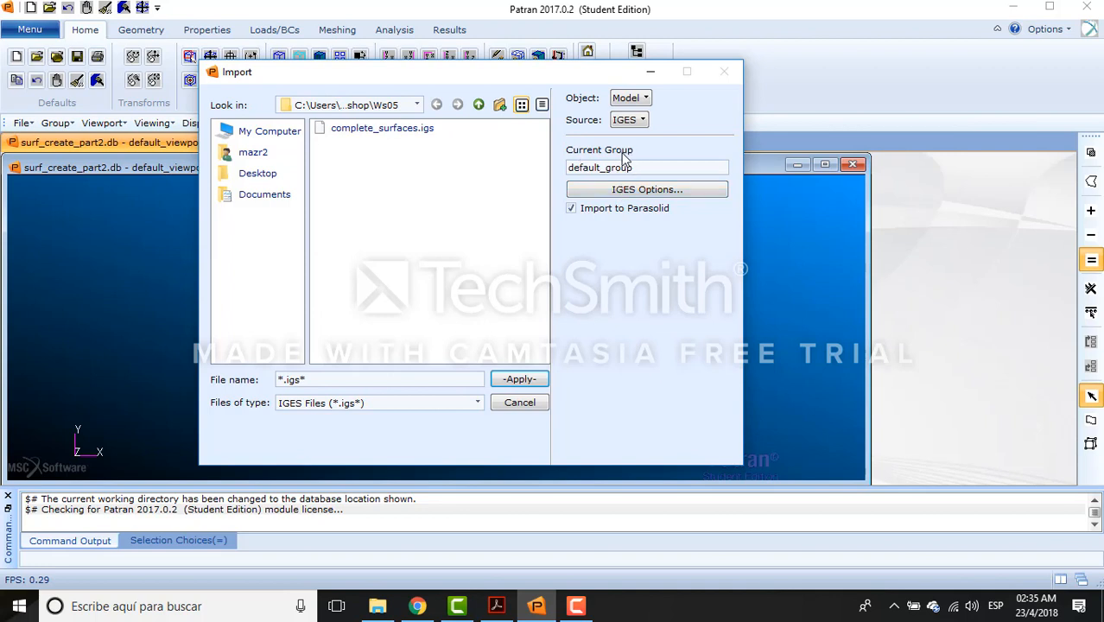
{"action": "left_click", "coordinate": [572, 209]}
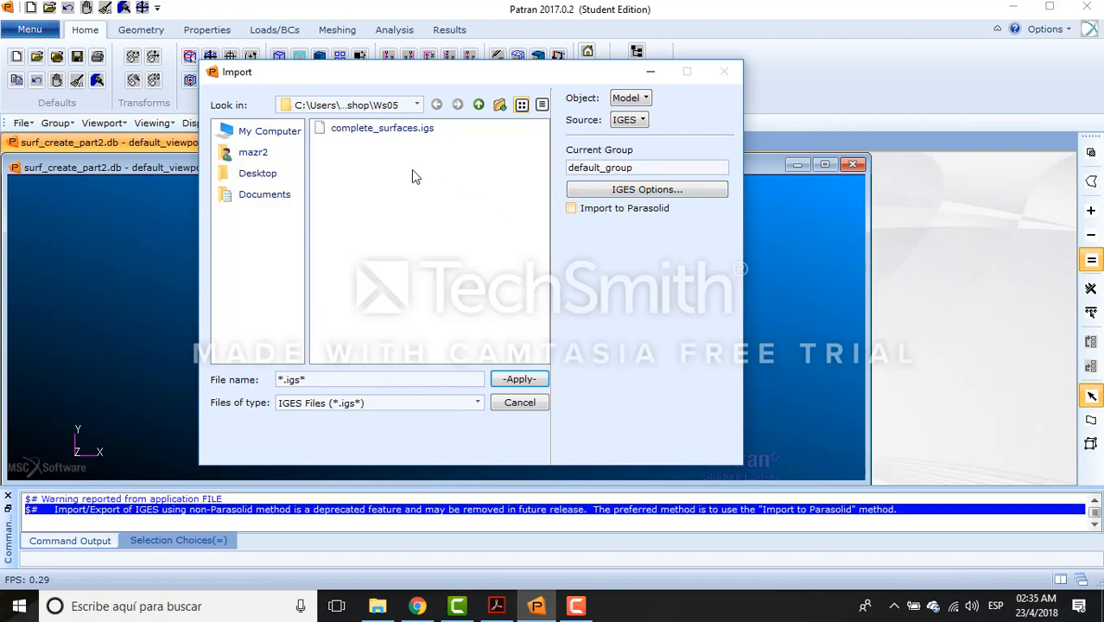
{"action": "left_click", "coordinate": [361, 131]}
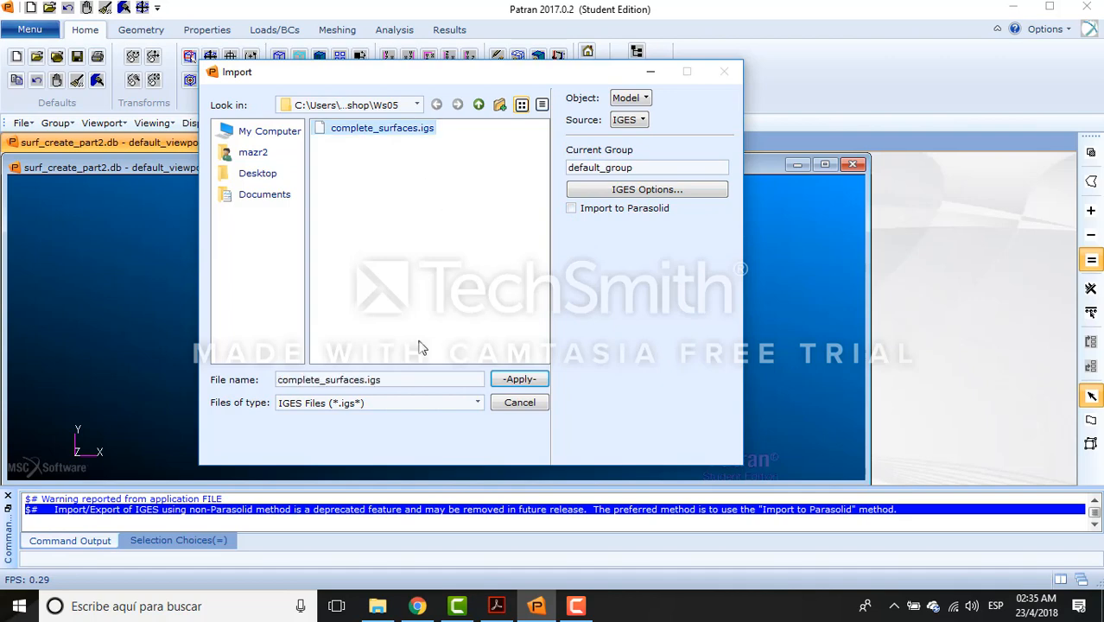
{"action": "left_click", "coordinate": [521, 381]}
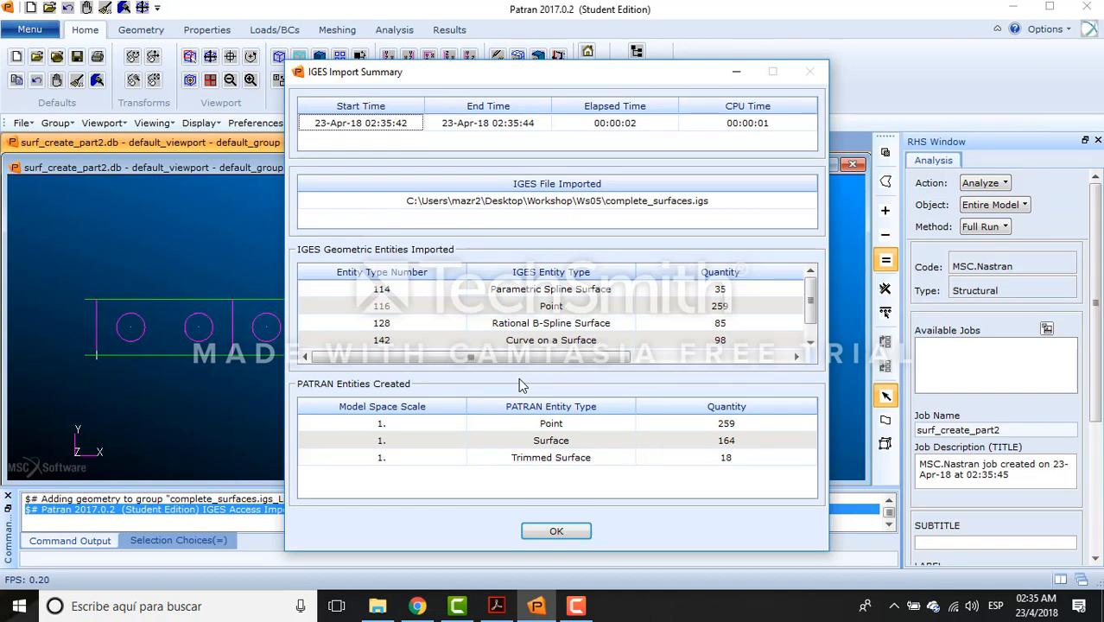
{"action": "left_click", "coordinate": [578, 531]}
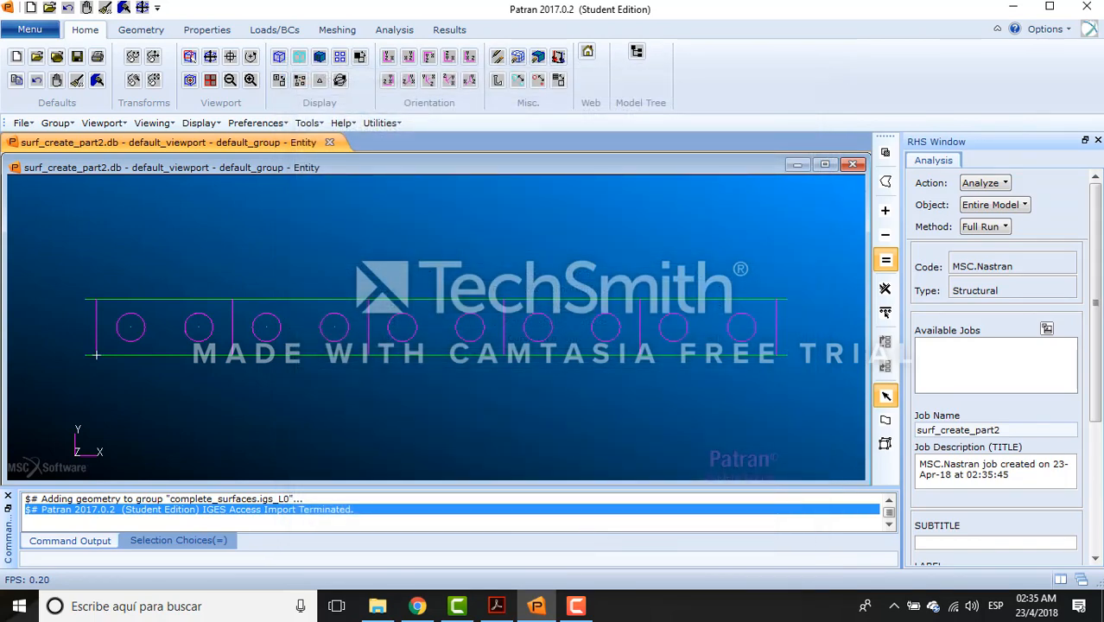
Modify the group default_group by renaming it to all_surfaces
{"action": "key", "text": "alt+Tab"}
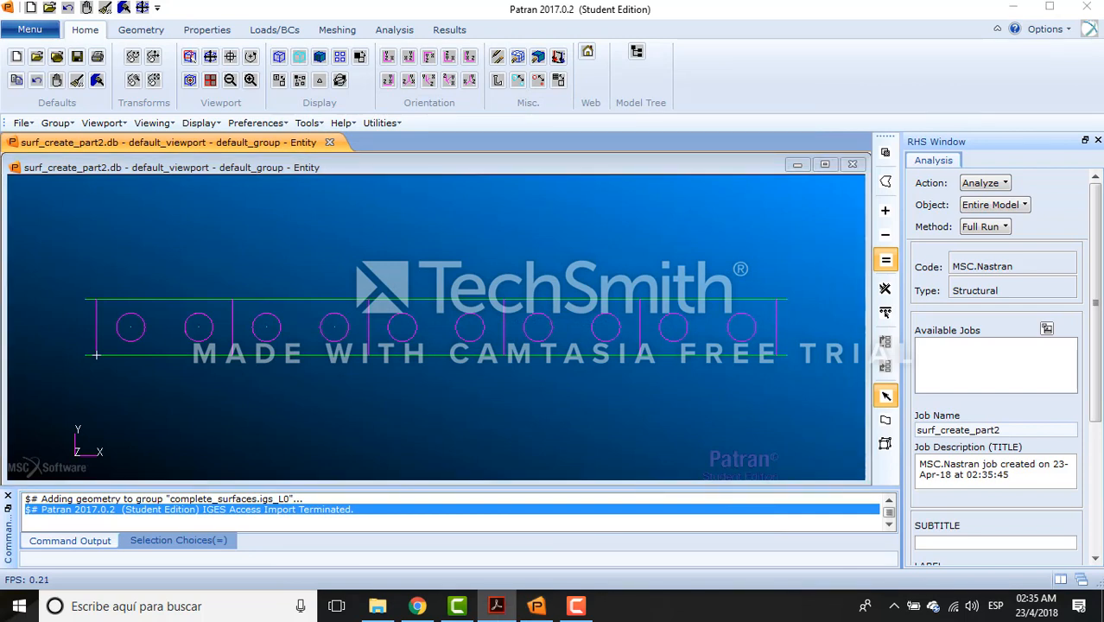
{"action": "left_click", "coordinate": [30, 30]}
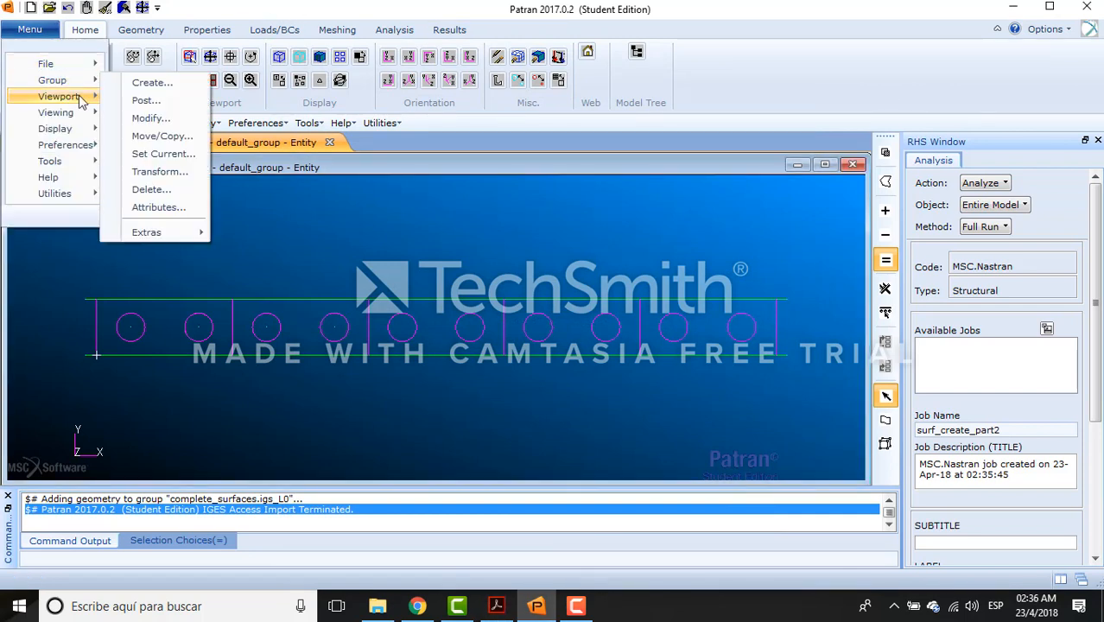
{"action": "mouse_move", "coordinate": [83, 80]}
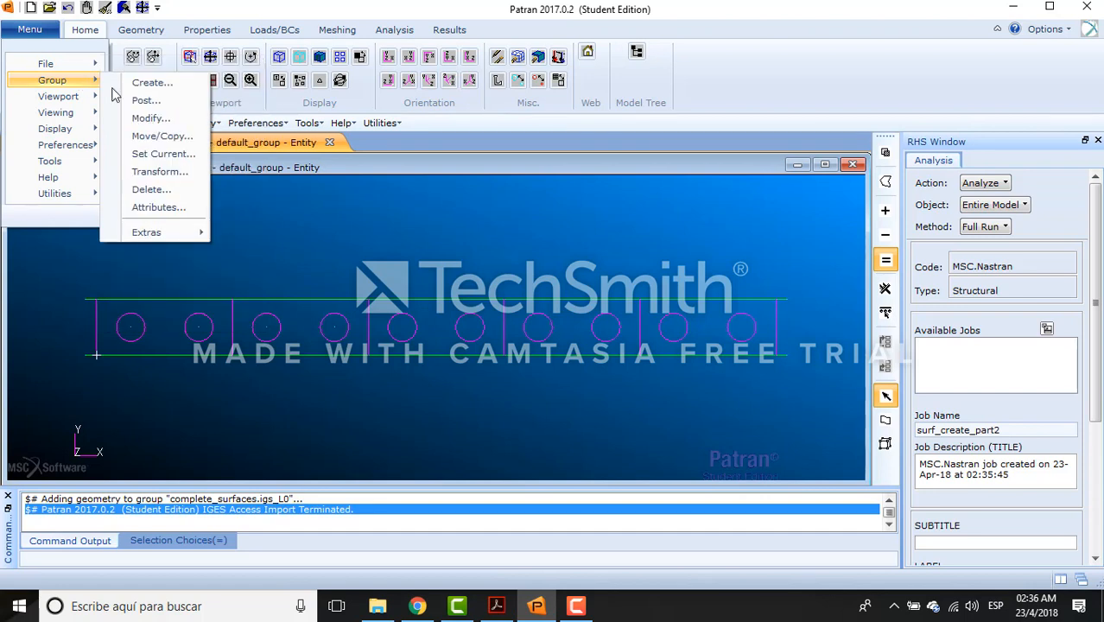
{"action": "left_click", "coordinate": [148, 118]}
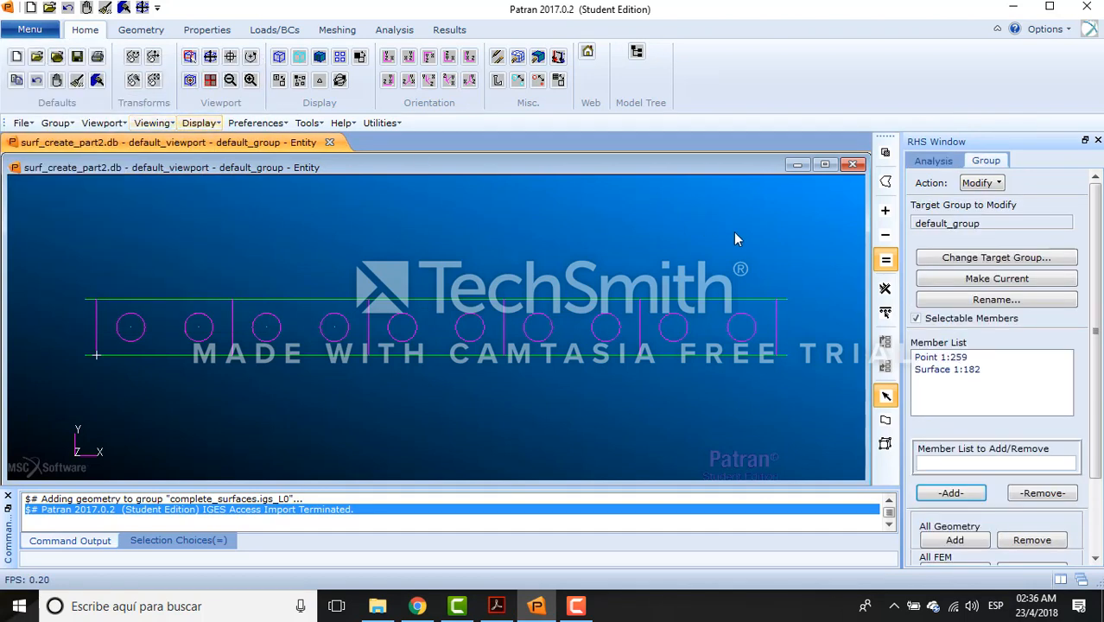
{"action": "left_click", "coordinate": [984, 183]}
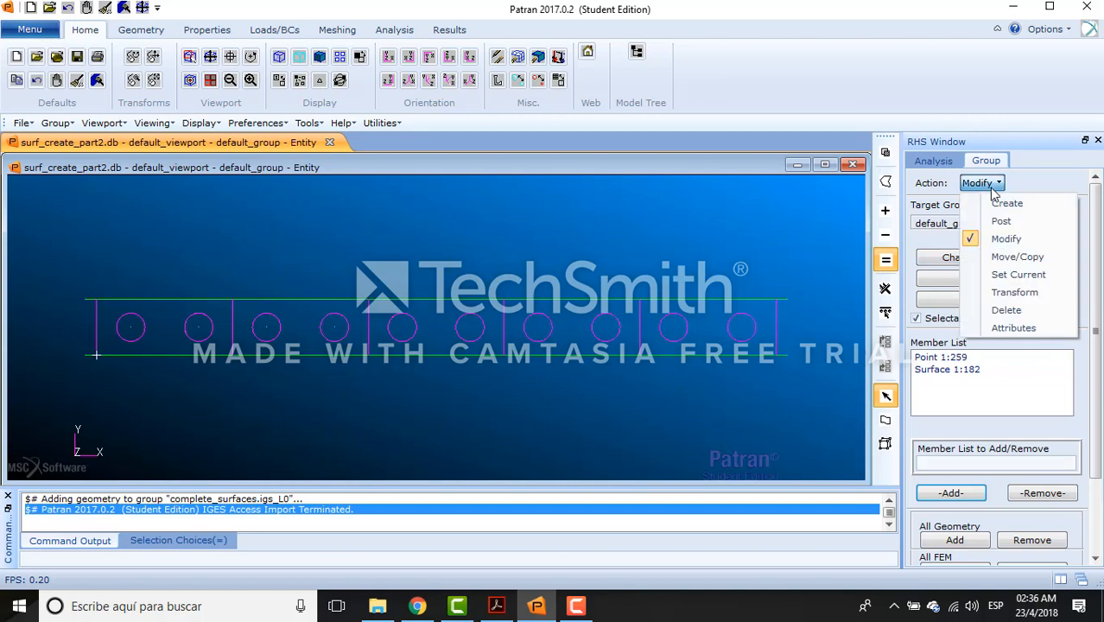
{"action": "left_click", "coordinate": [1009, 240]}
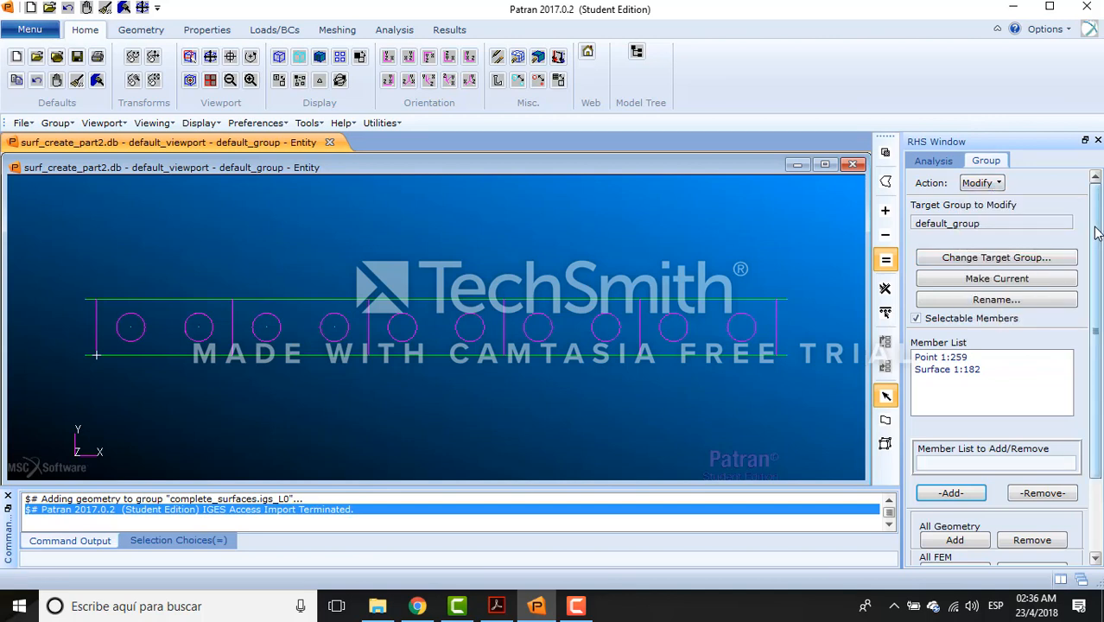
{"action": "left_click", "coordinate": [1021, 302]}
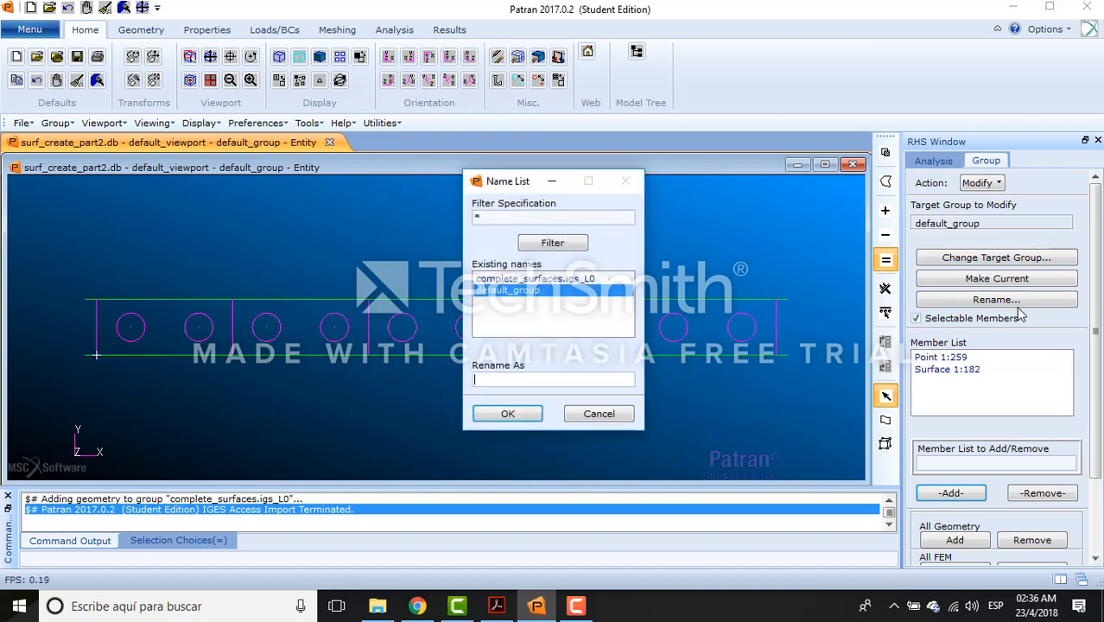
{"action": "left_click", "coordinate": [515, 295]}
{"action": "double_click", "coordinate": [493, 378]}
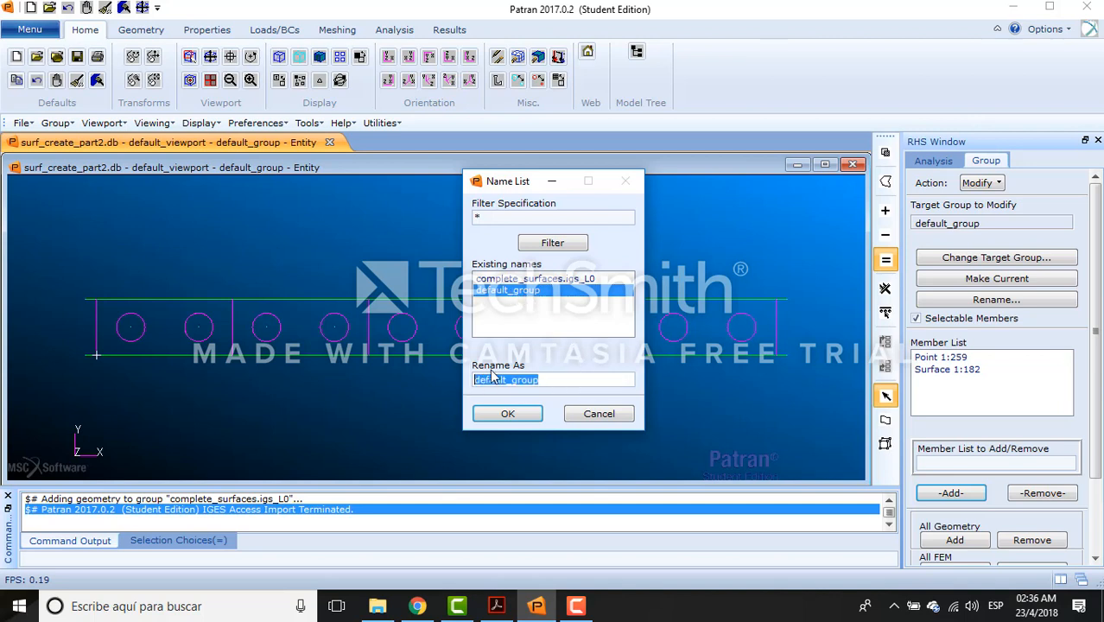
{"action": "type", "text": "all_"}
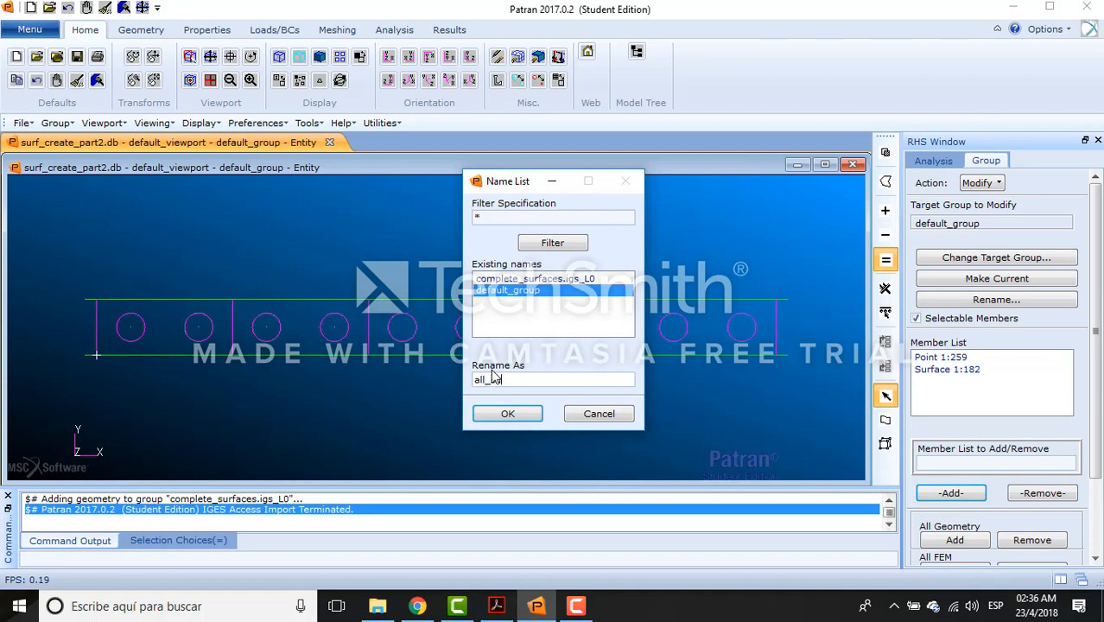
{"action": "type", "text": "surfaces"}
{"action": "left_click", "coordinate": [526, 415]}
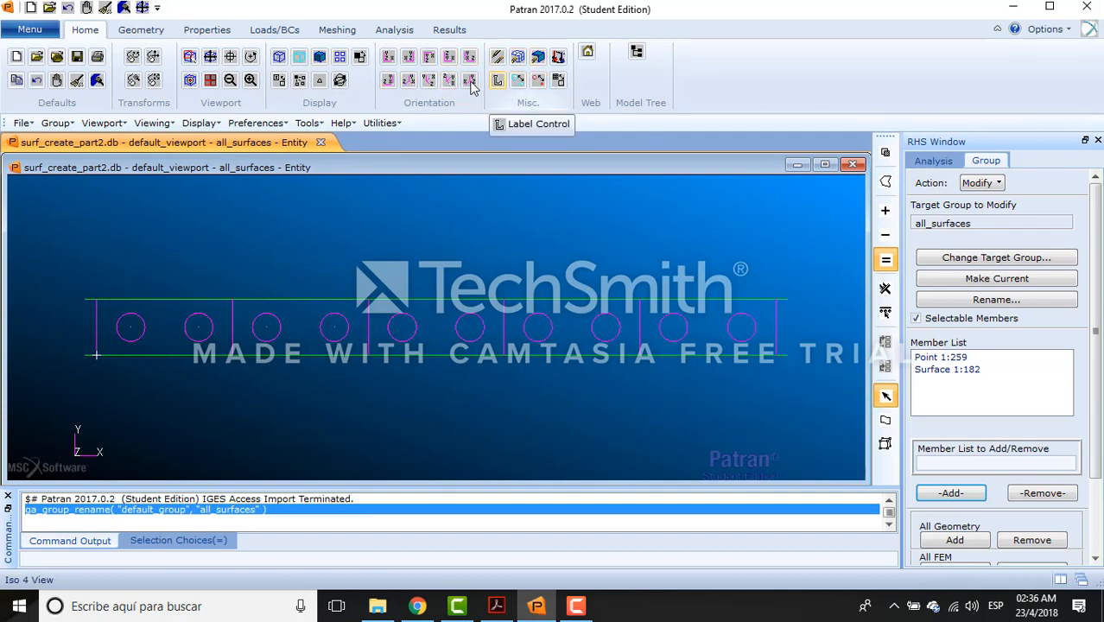
Show the whole frame in an isometric view rotated 23, -34, 0, fitted to the viewport, and close the group modification form
{"action": "left_click", "coordinate": [410, 81]}
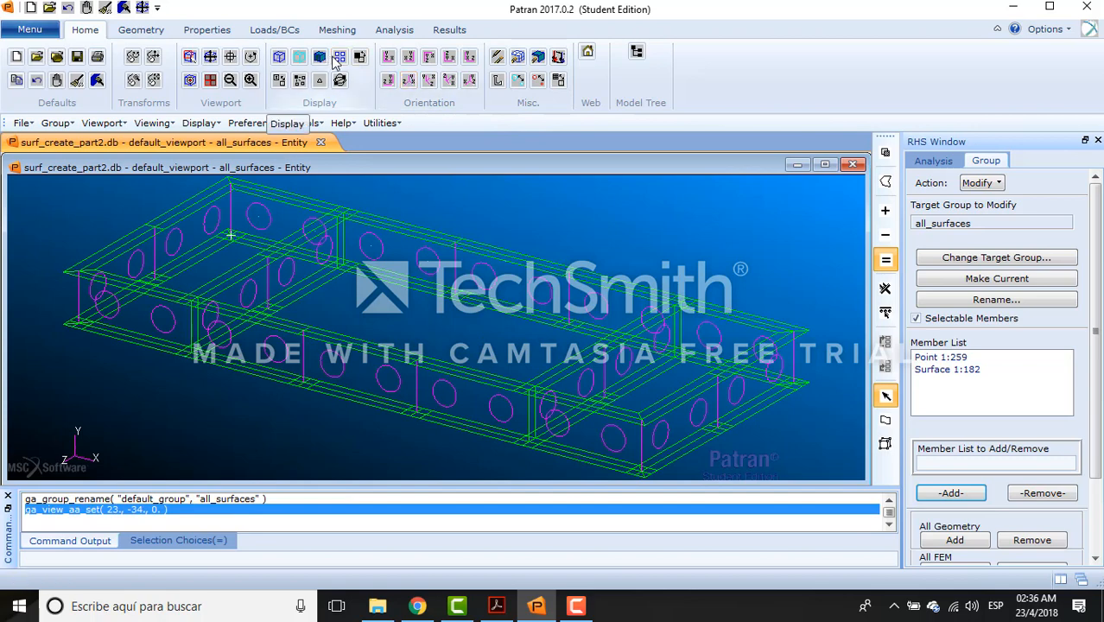
{"action": "left_click", "coordinate": [210, 58]}
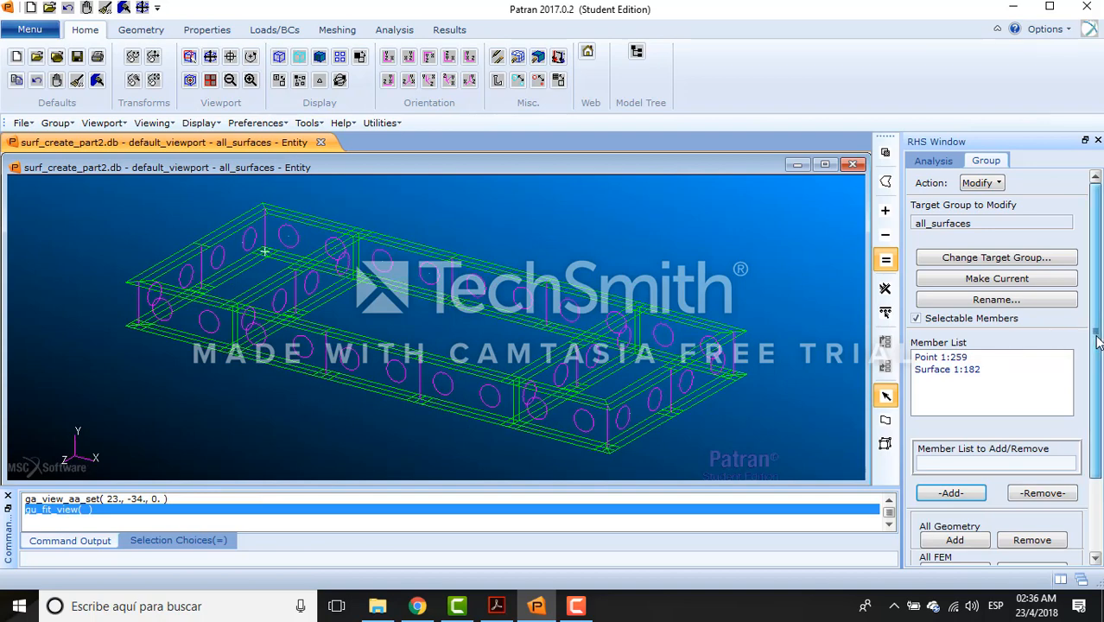
{"action": "left_click_drag", "start_coordinate": [1098, 341], "coordinate": [1097, 417]}
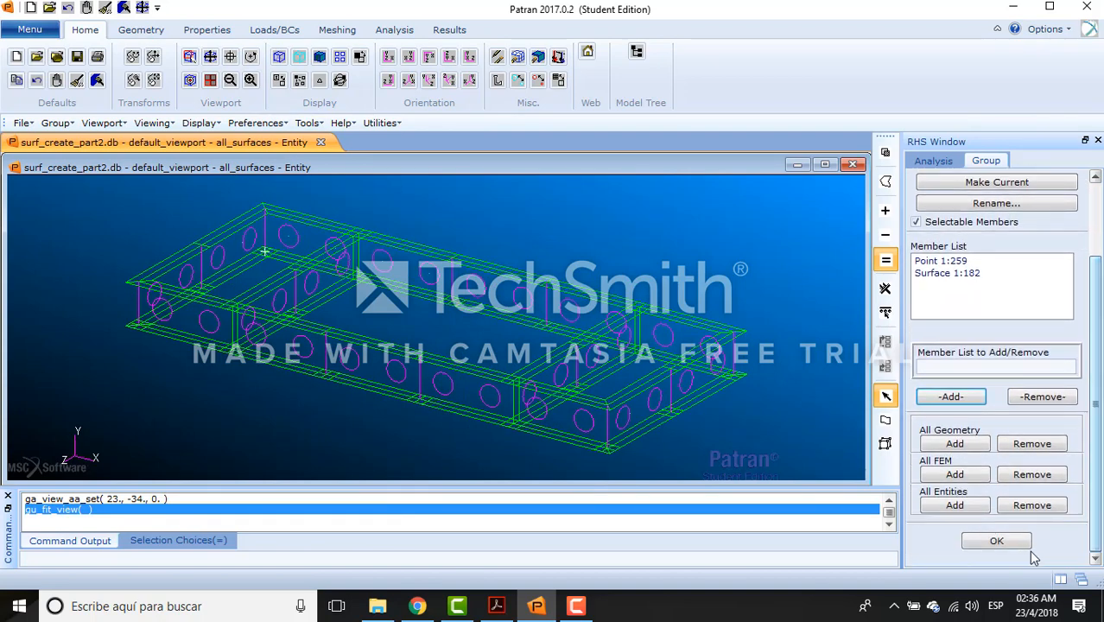
{"action": "left_click", "coordinate": [996, 541]}
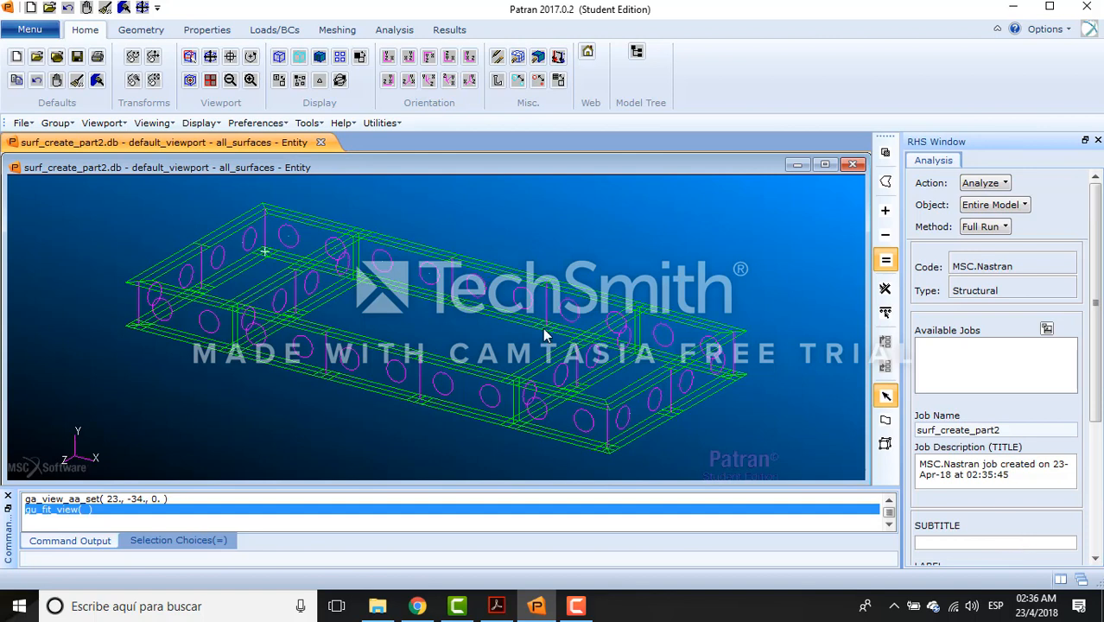